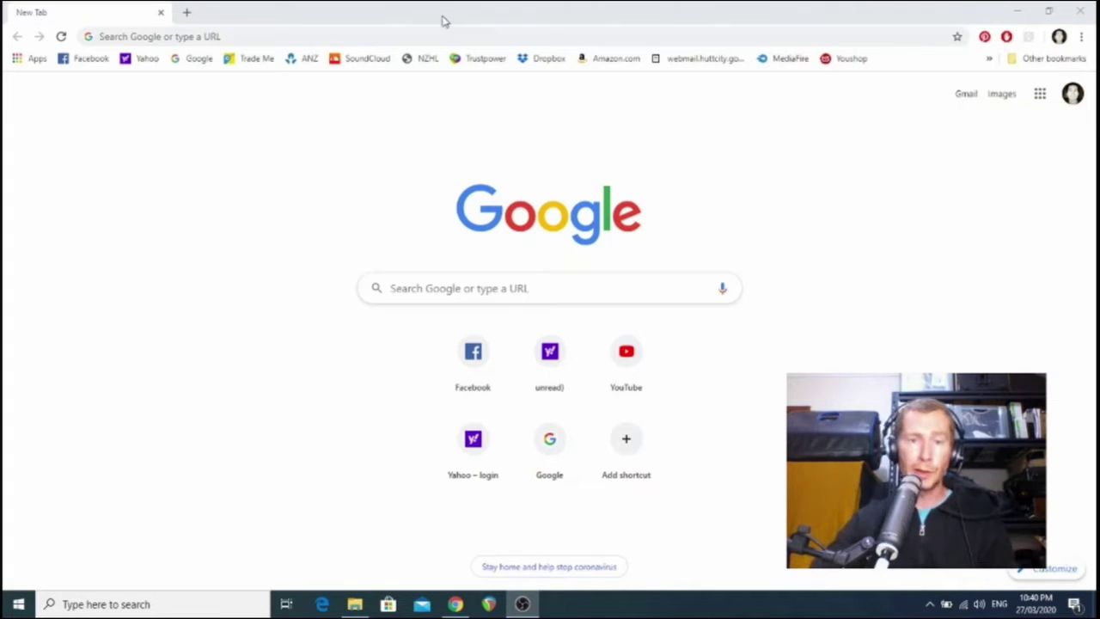
Reach Looperman through a Google search for 'looper', then log out of the account.
left_click(538, 289)
type("looperman")
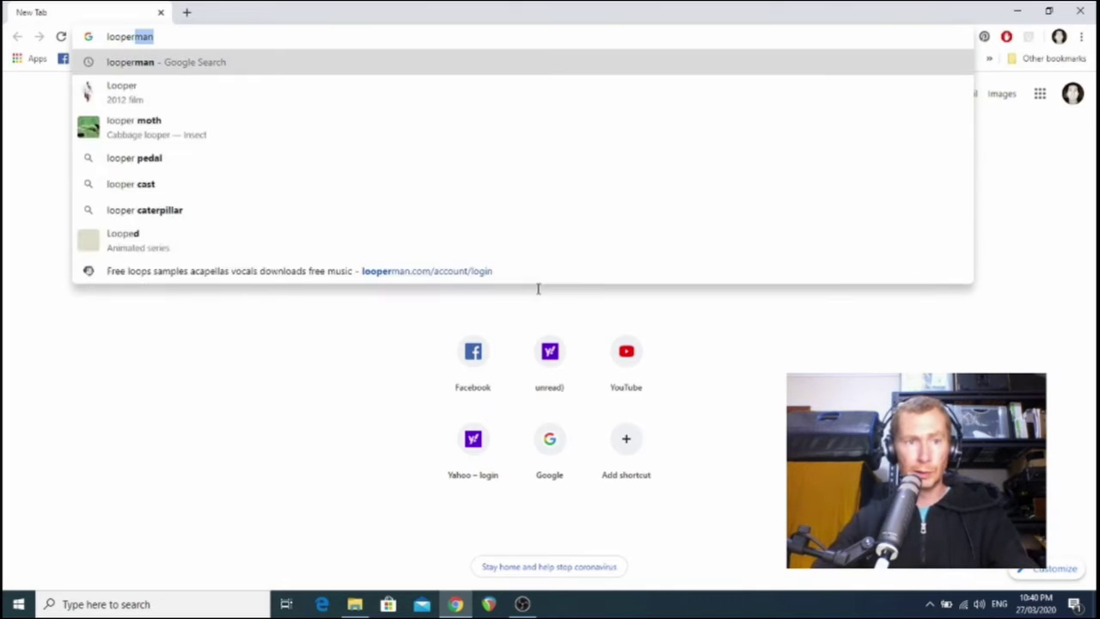
left_click(340, 62)
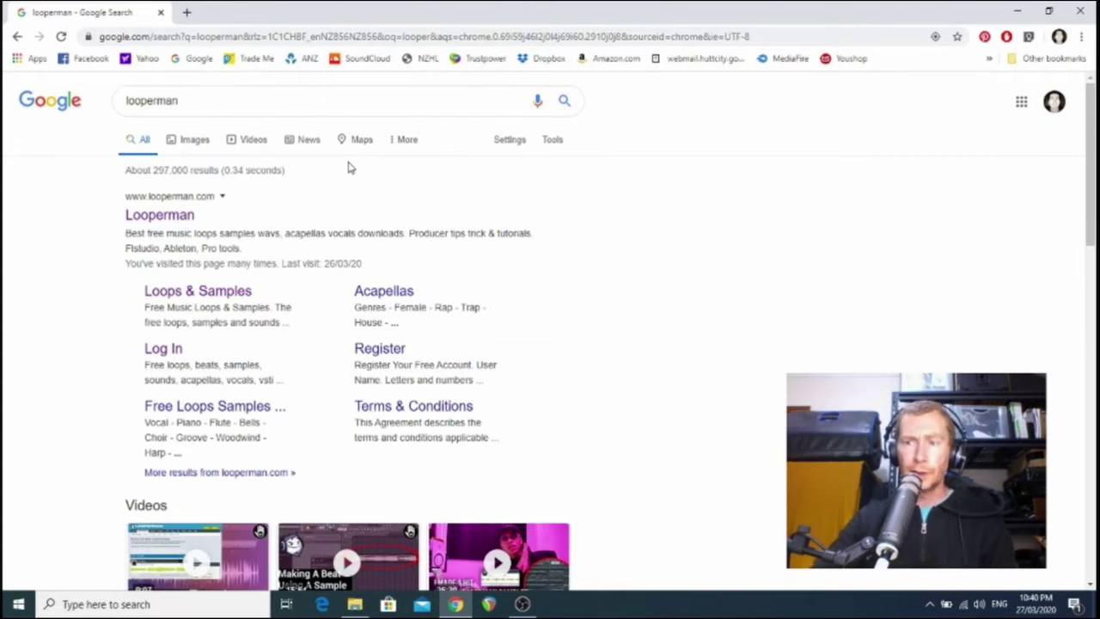
left_click(181, 215)
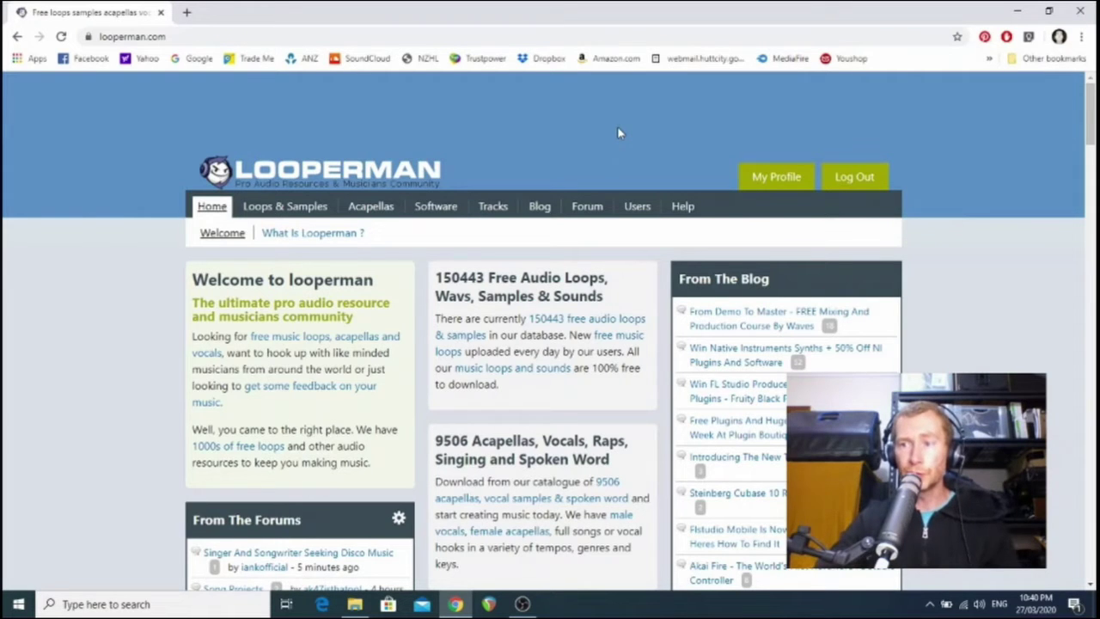
left_click(864, 177)
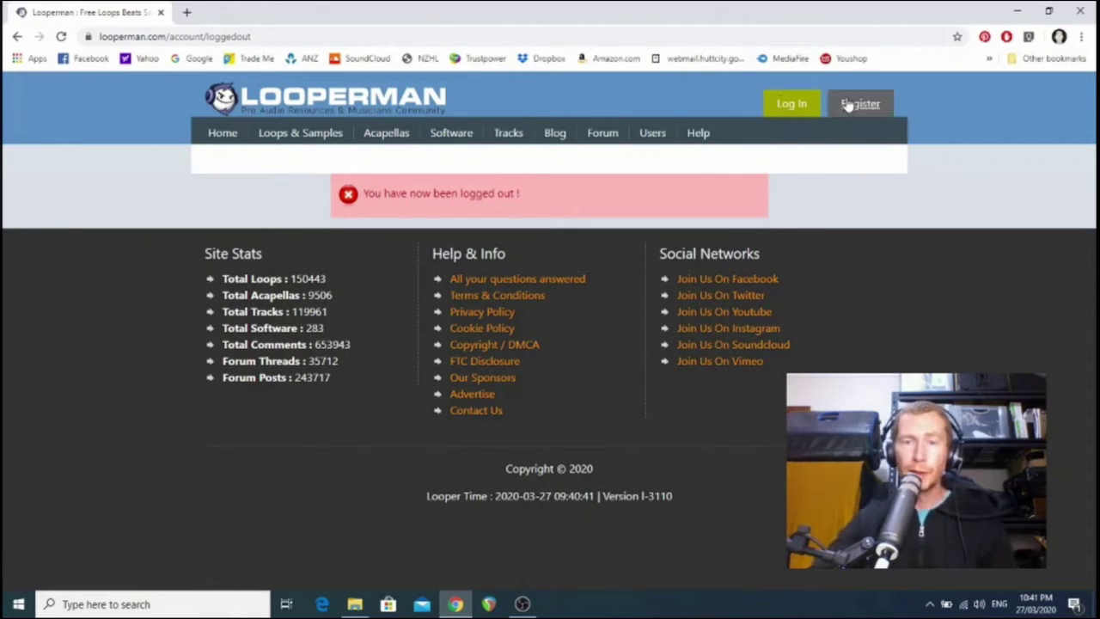
Log back into Looperman after ticking the not-a-robot check and the terms checkbox.
left_click(792, 110)
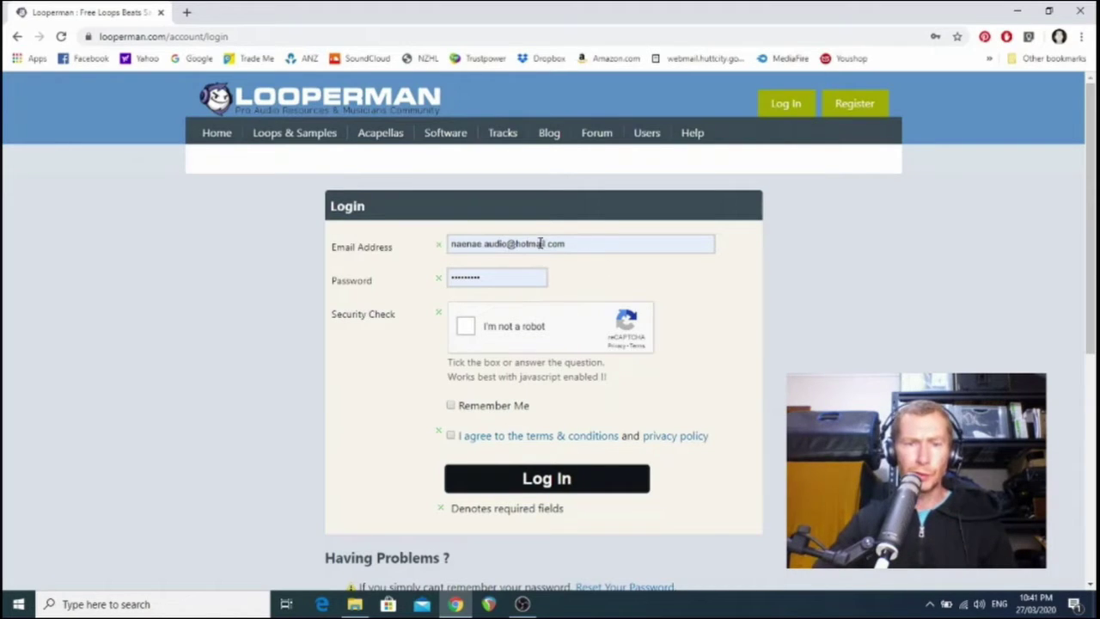
left_click(466, 327)
left_click(451, 436)
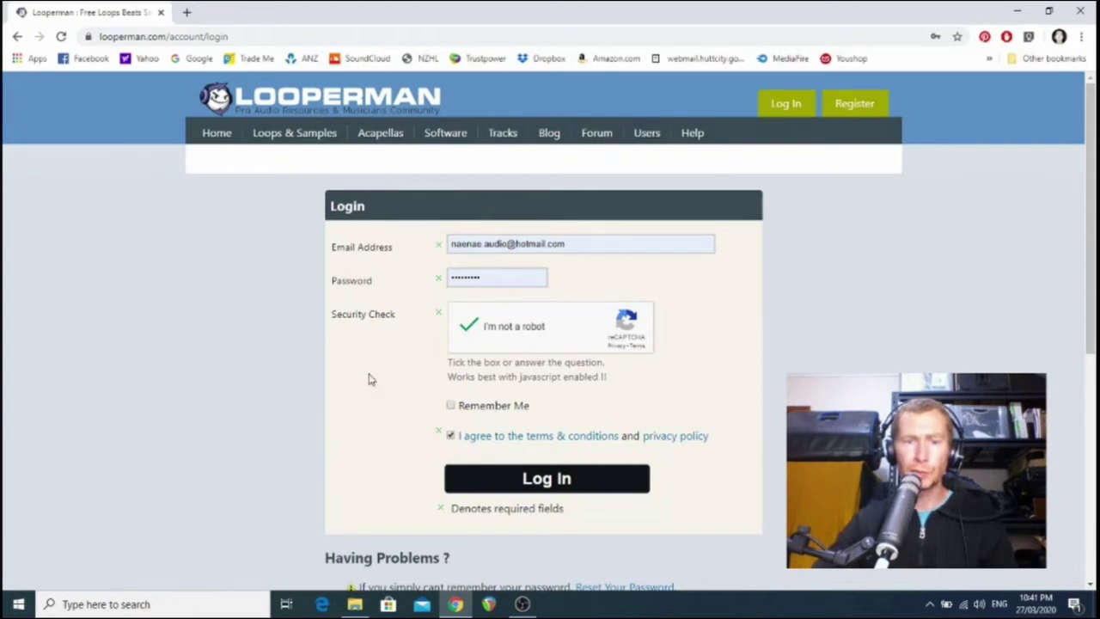
scroll(386, 369, "down", 1)
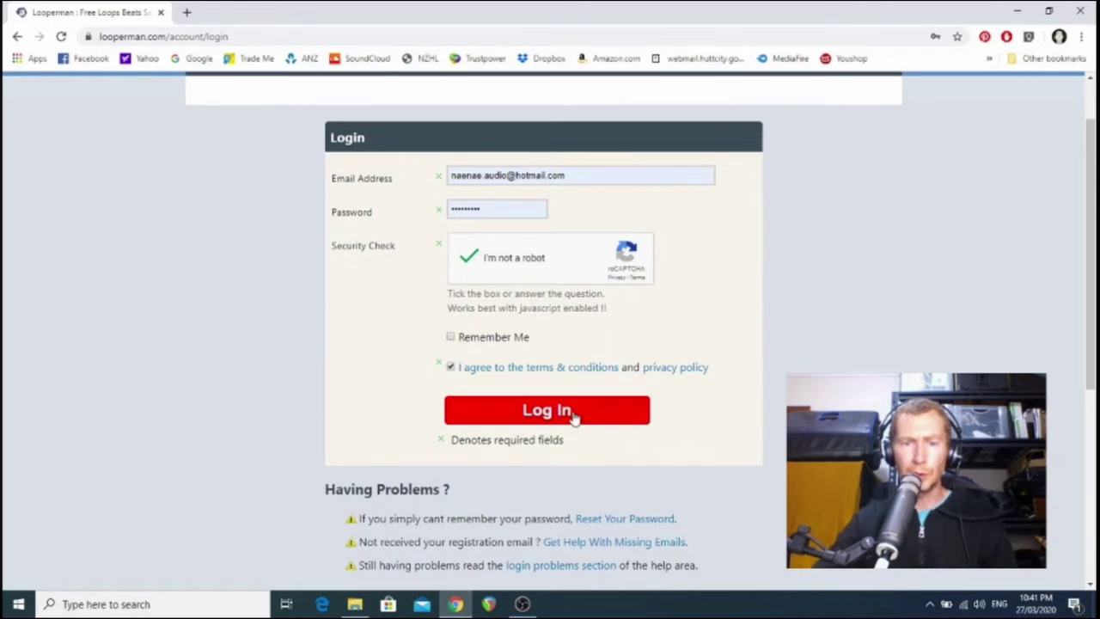
left_click(575, 416)
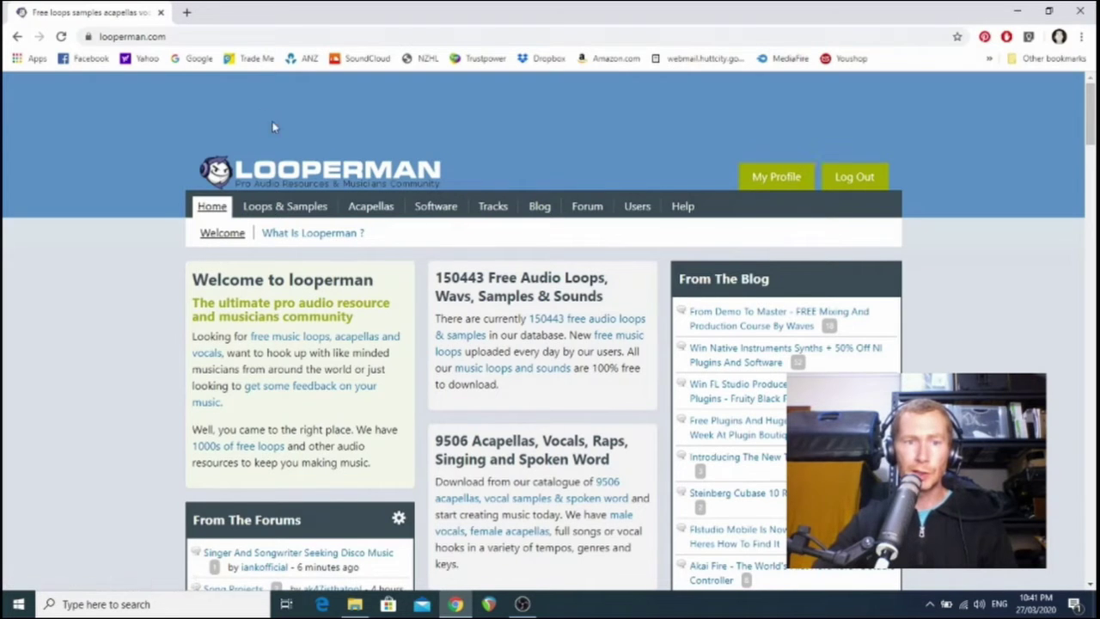
In Loops & Samples, choose 'boom bap' as the By Keyword search term.
left_click(289, 209)
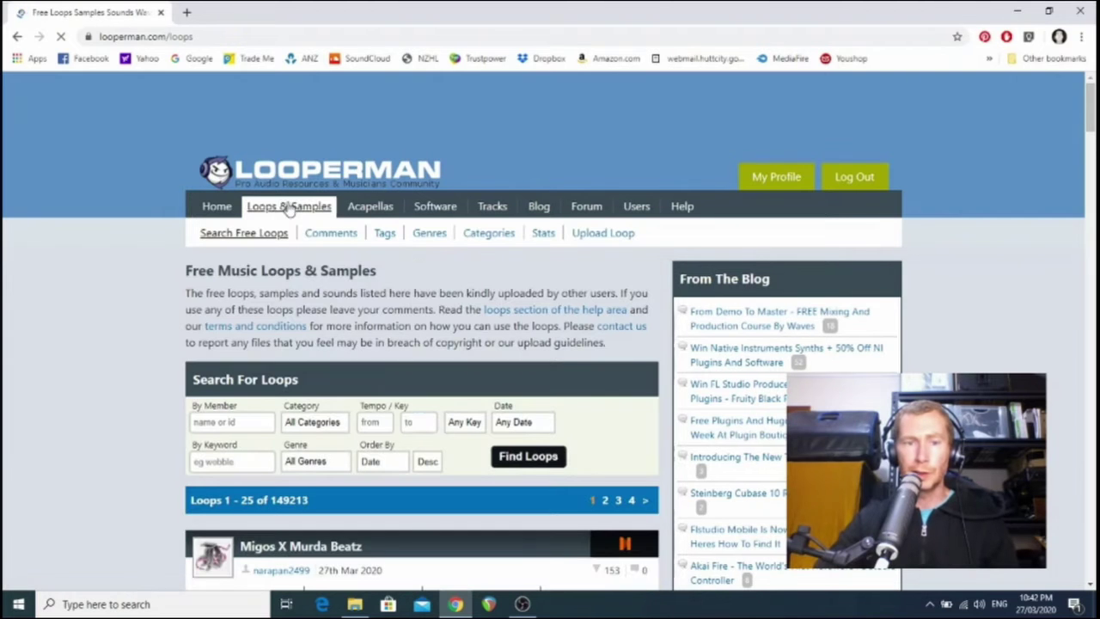
scroll(157, 171, "down", 3)
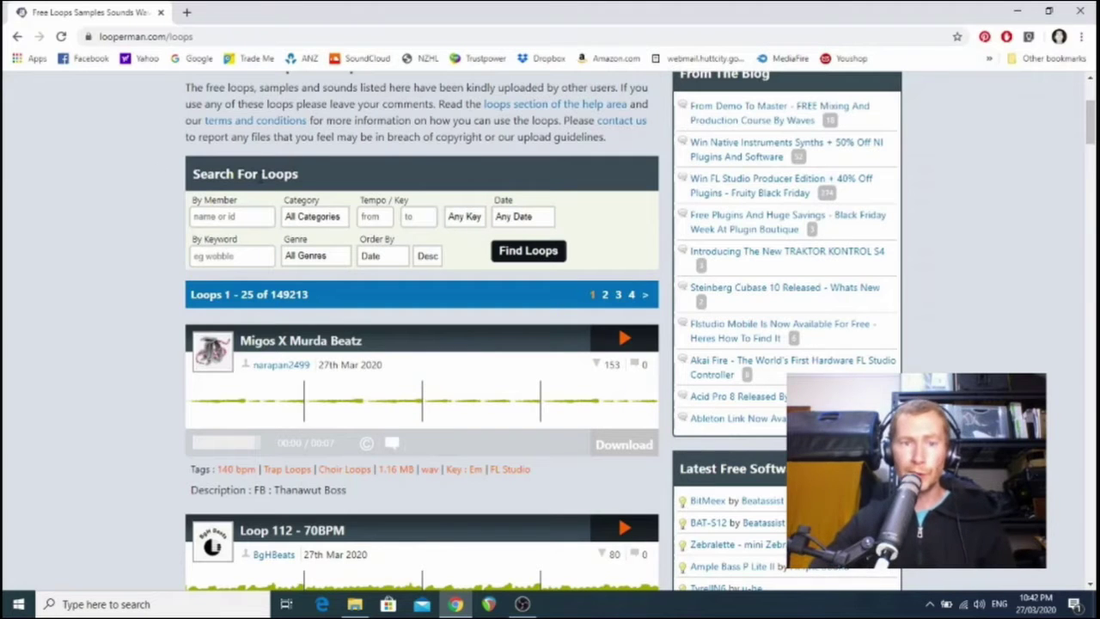
scroll(410, 213, "up", 3)
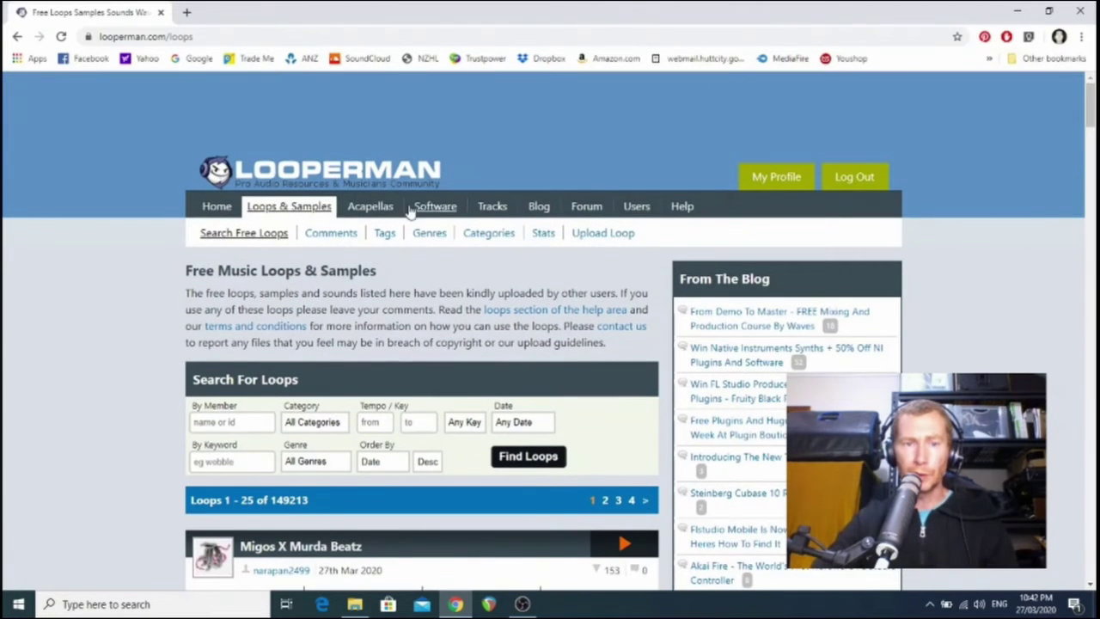
scroll(95, 202, "down", 3)
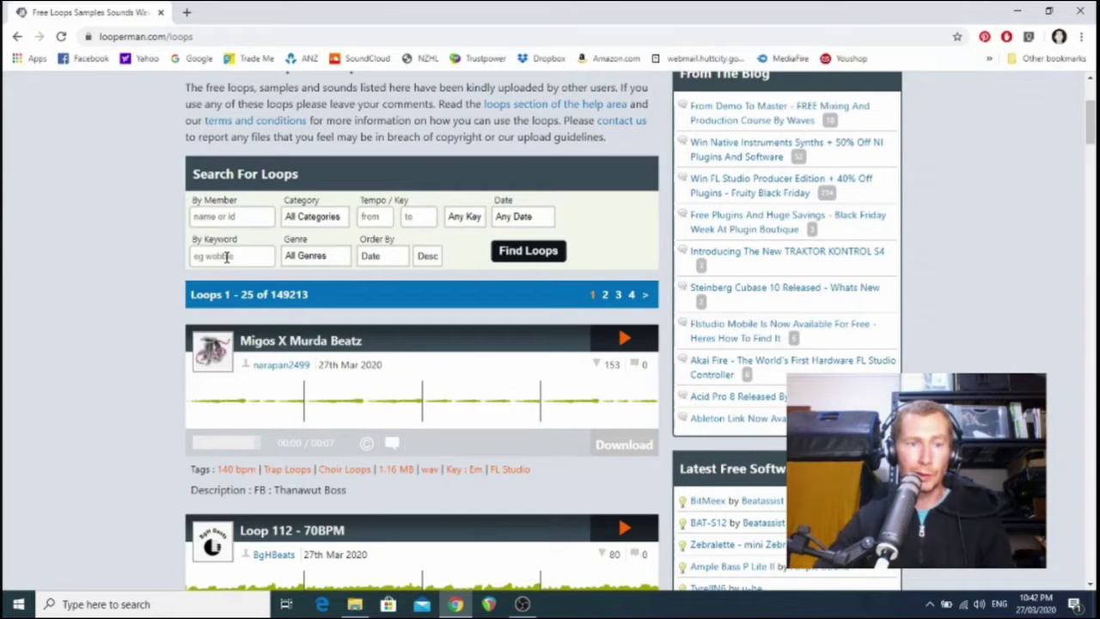
left_click(226, 256)
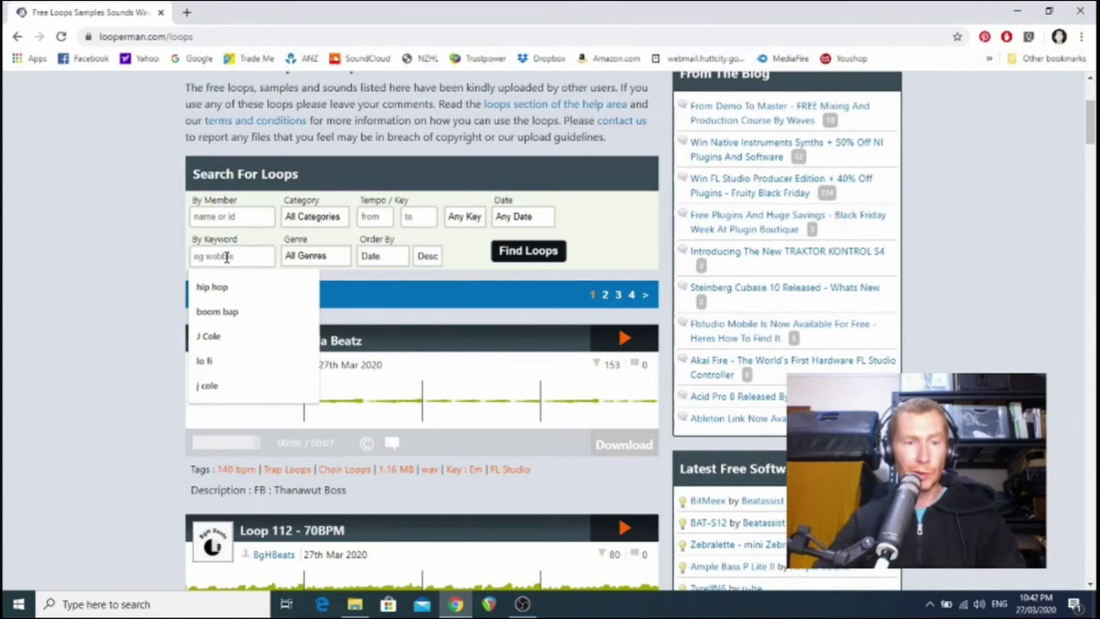
left_click(227, 312)
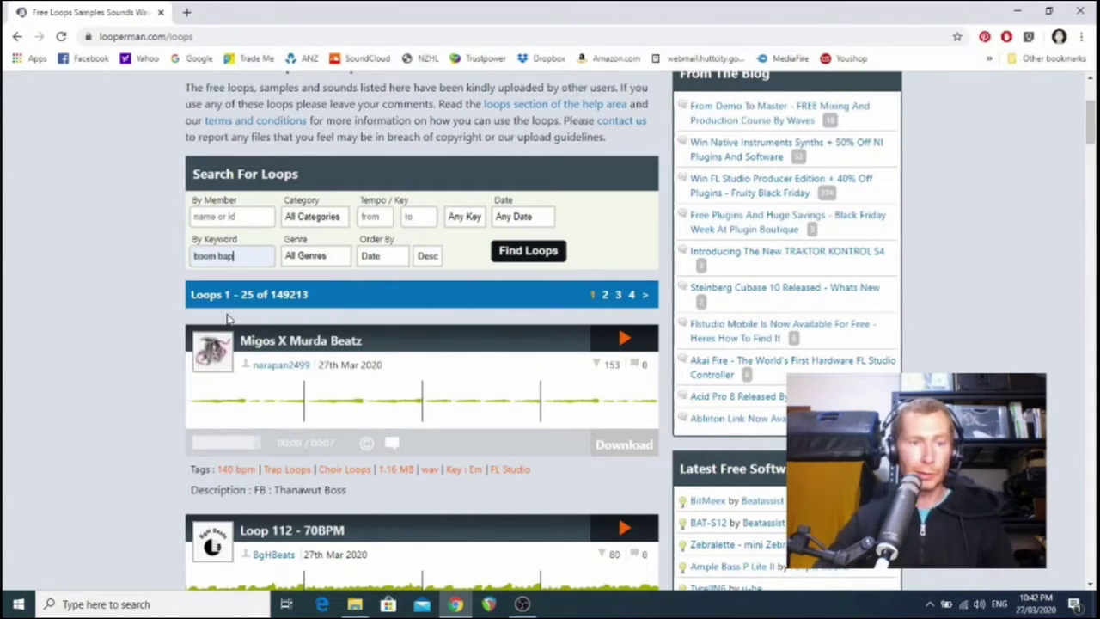
Run the boom bap search and preview the Cinema 123BPM and Dizzy 130BPM loops.
left_click(527, 253)
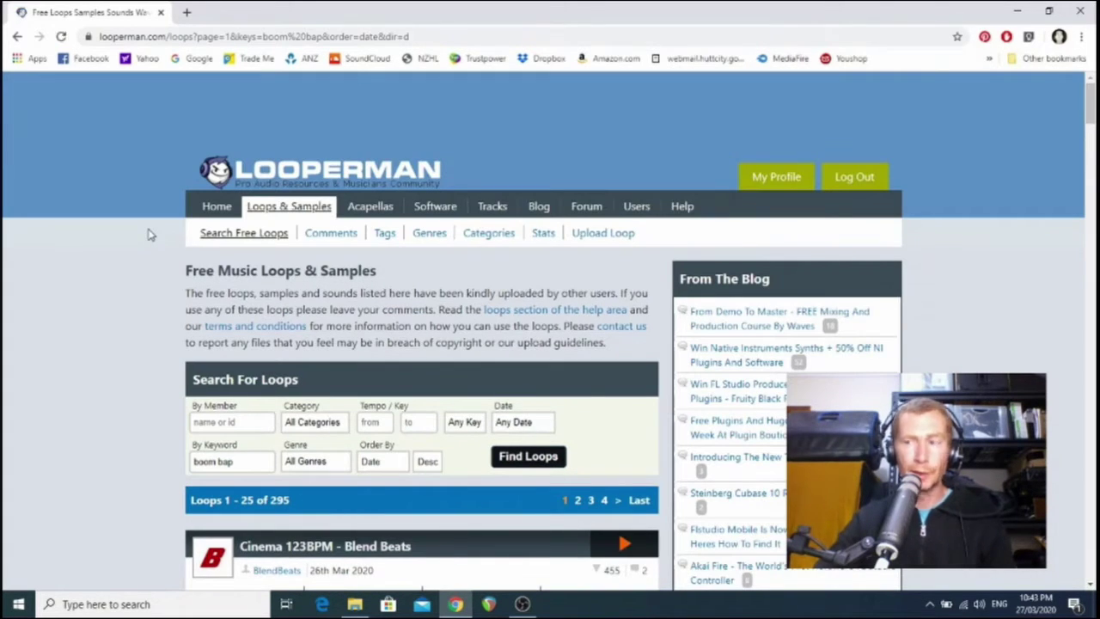
scroll(148, 234, "down", 3)
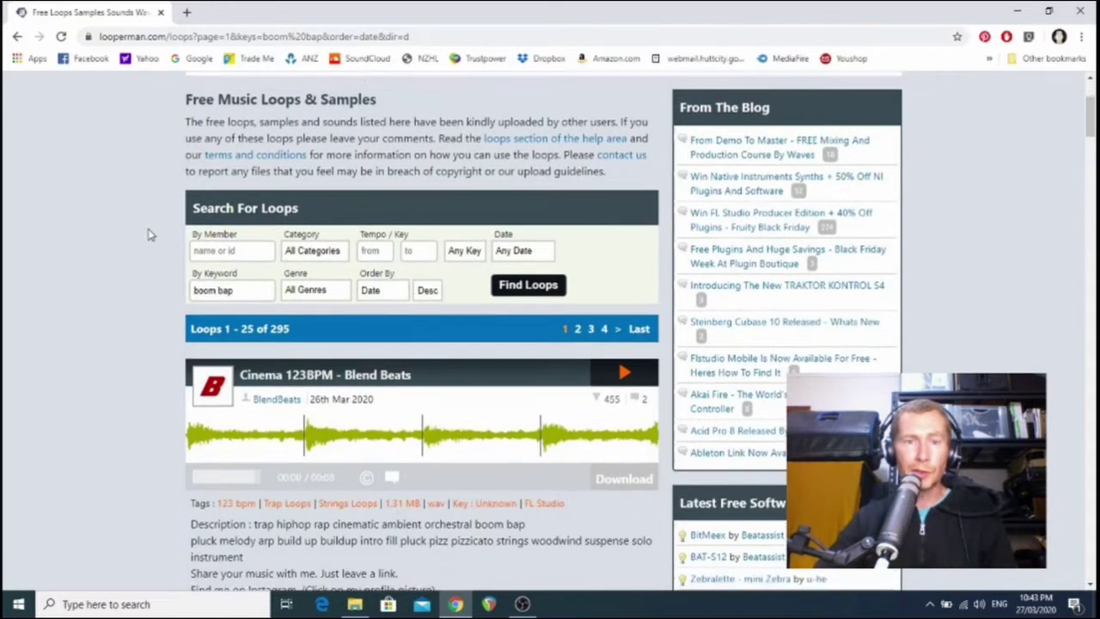
scroll(139, 215, "down", 1)
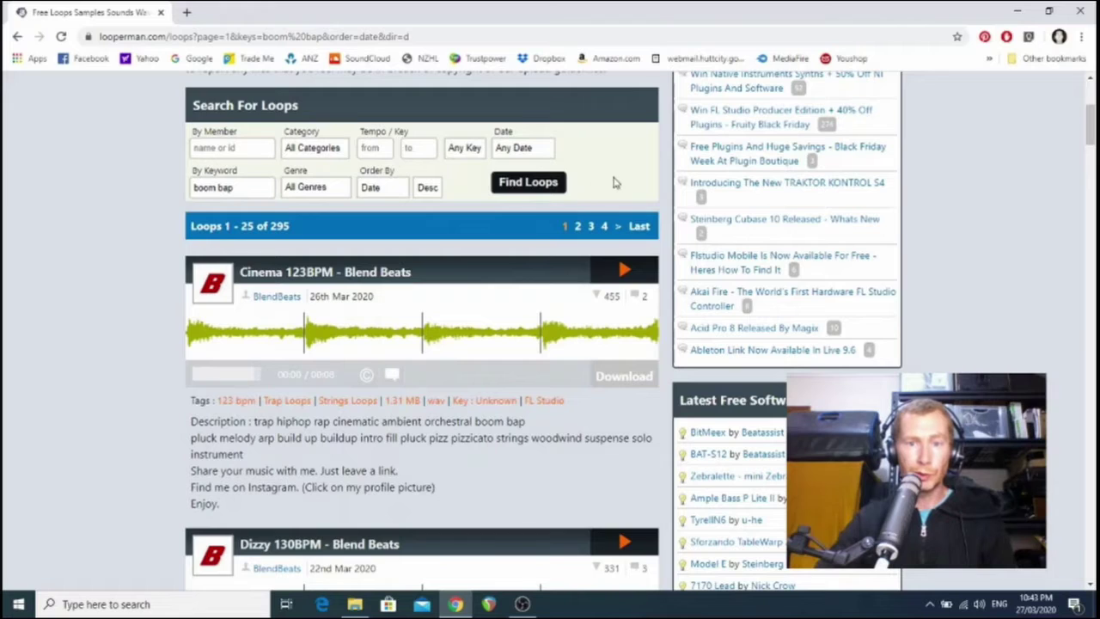
left_click(627, 271)
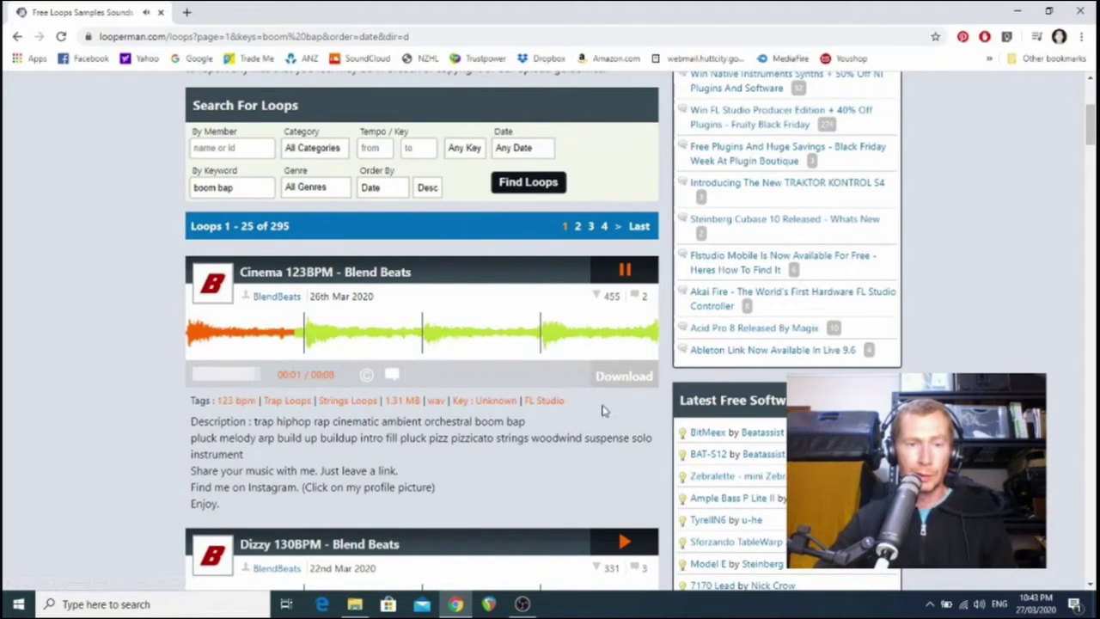
left_click(632, 273)
scroll(630, 284, "down", 3)
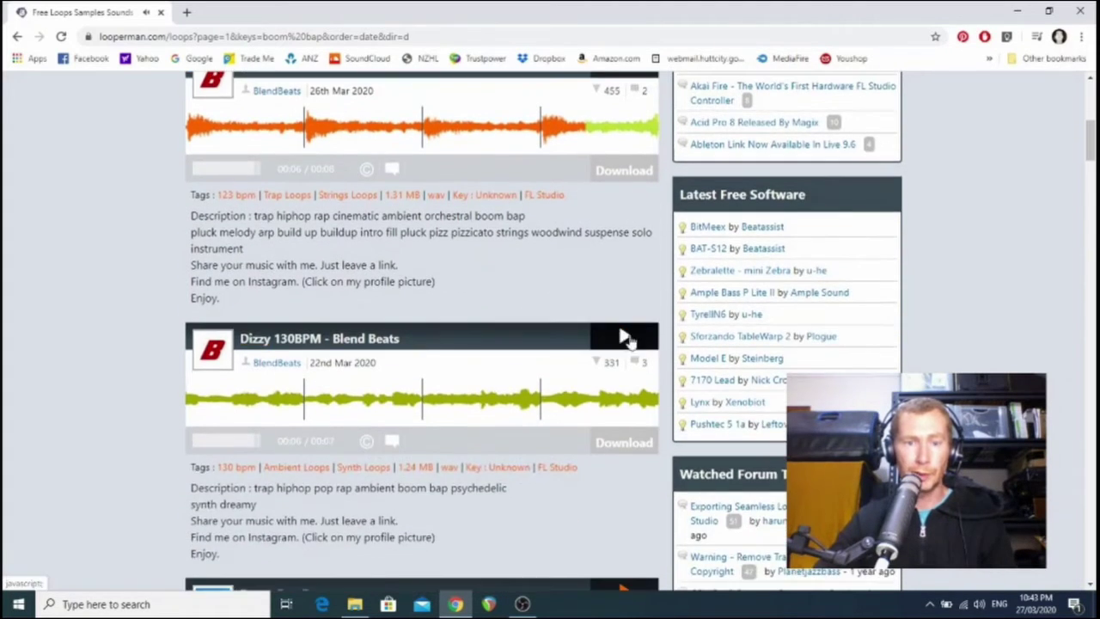
left_click(625, 338)
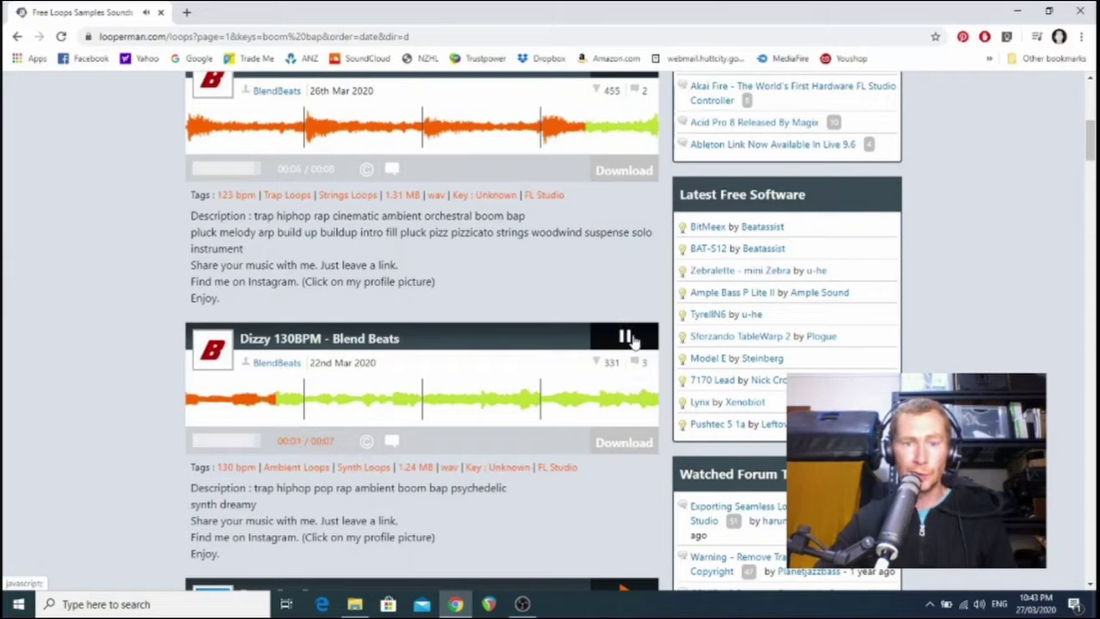
left_click(627, 338)
Preview the 90 bpm Boom Bap Drums, Schoolboy Q Type Drums and 89 bpm Boom Bap Drums loops.
scroll(590, 302, "down", 3)
scroll(604, 243, "down", 1)
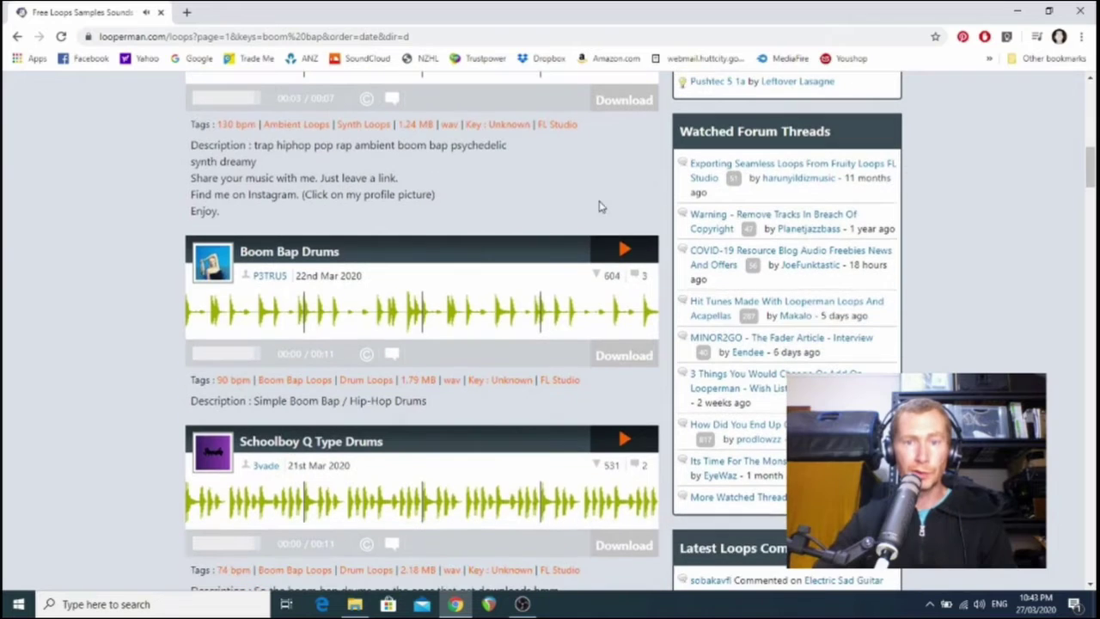
left_click(624, 249)
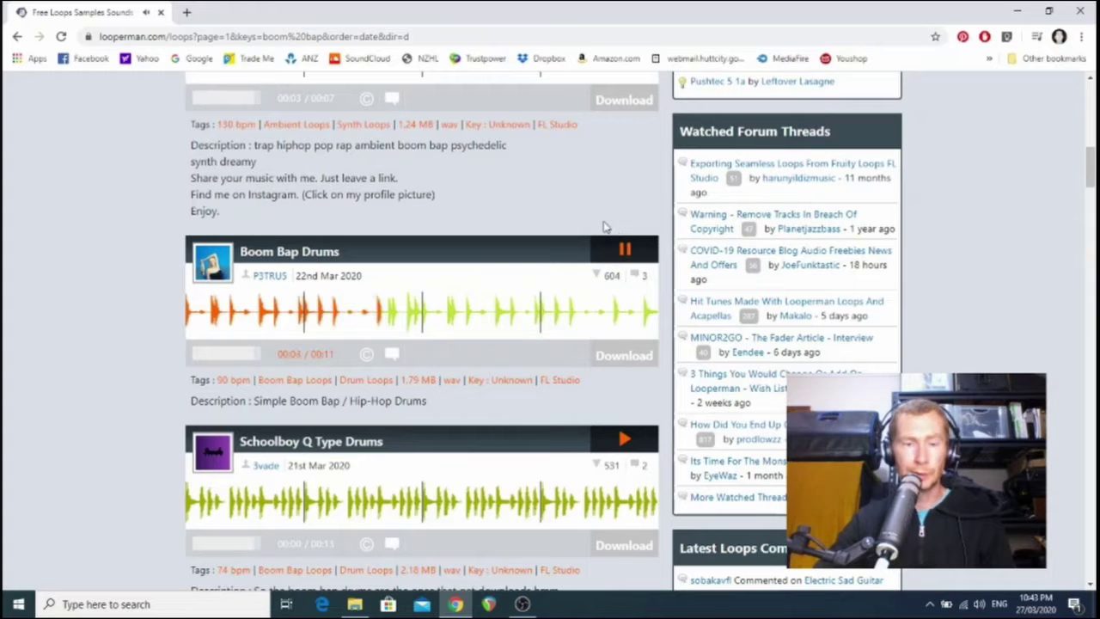
left_click(625, 249)
scroll(591, 237, "down", 2)
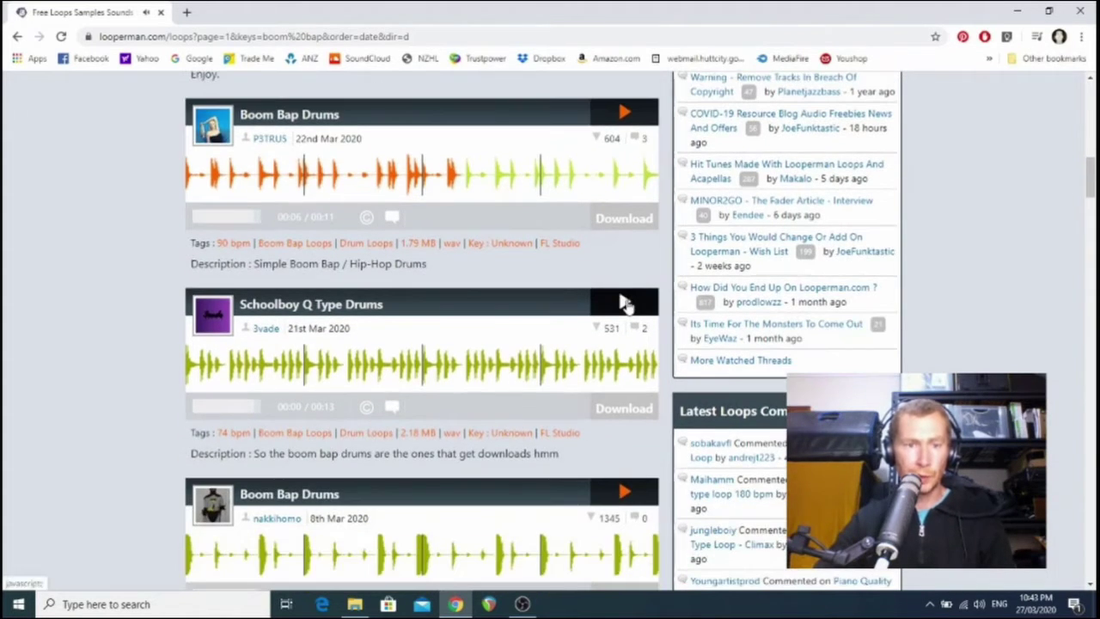
left_click(625, 303)
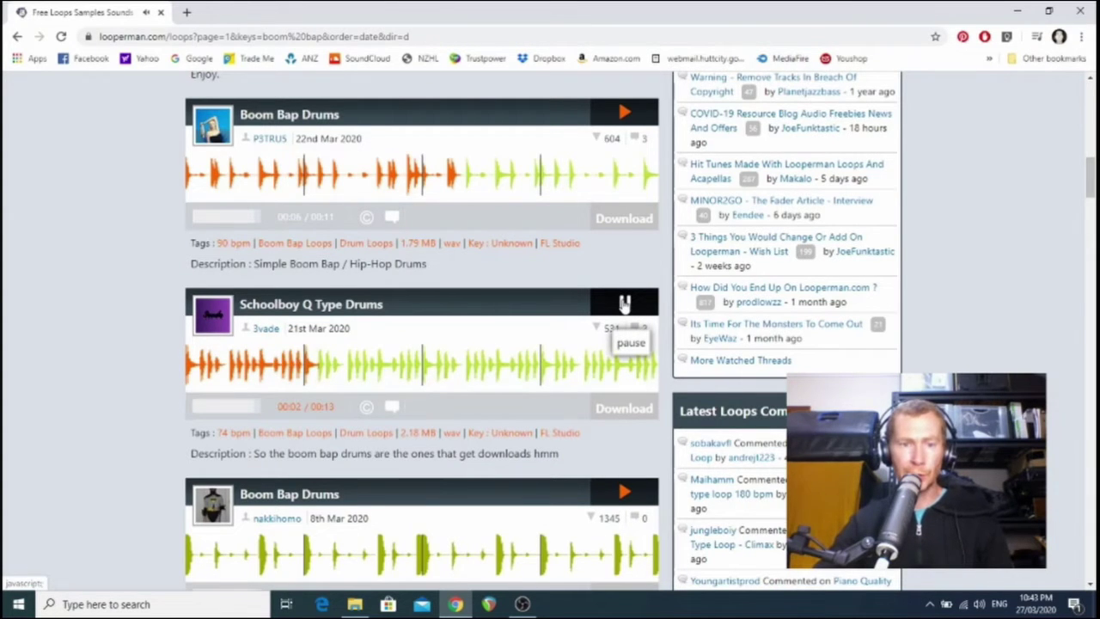
left_click(625, 303)
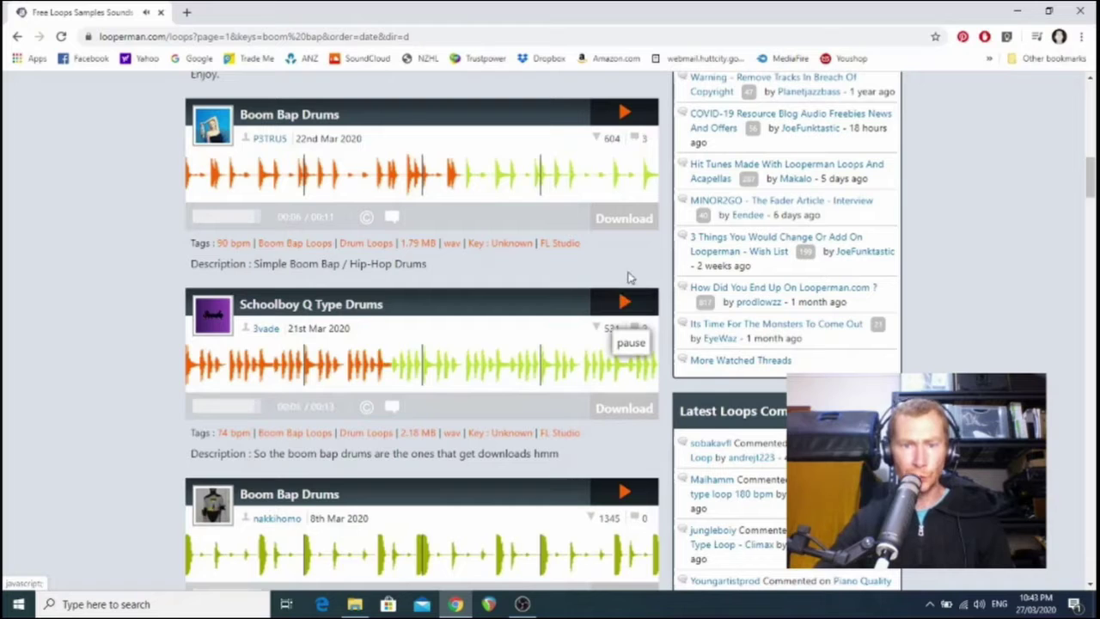
scroll(633, 269, "down", 2)
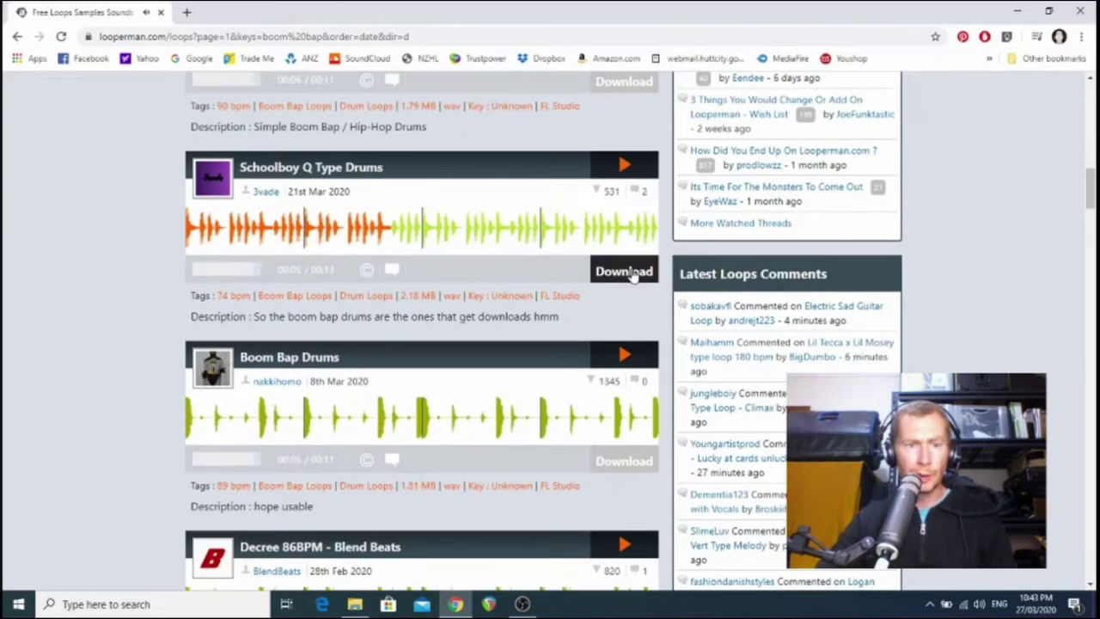
left_click(625, 356)
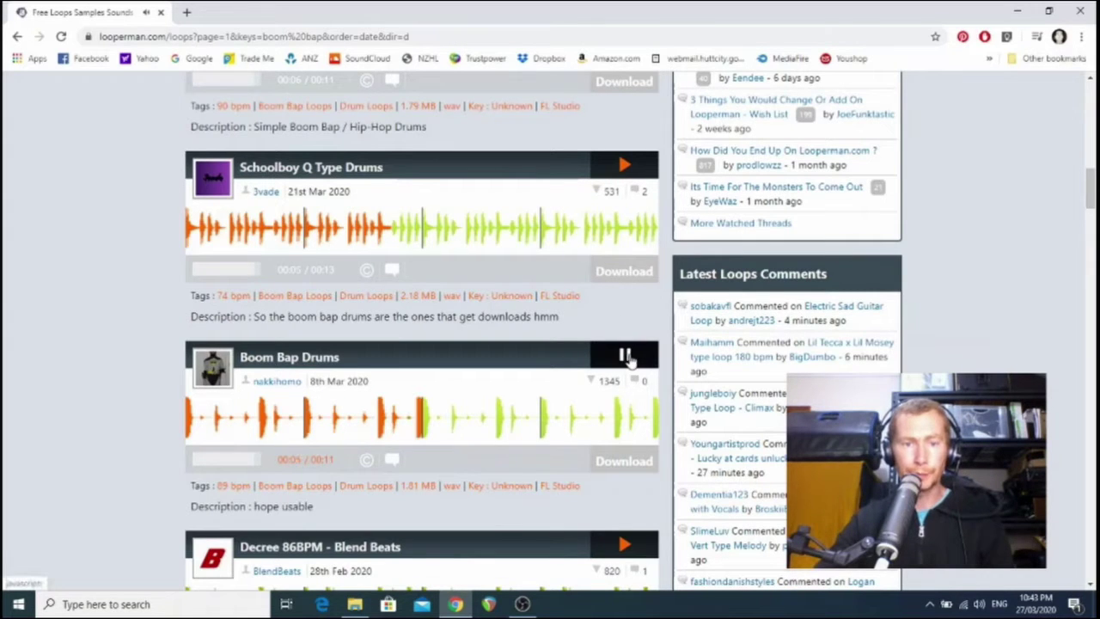
left_click(625, 356)
scroll(177, 350, "down", 2)
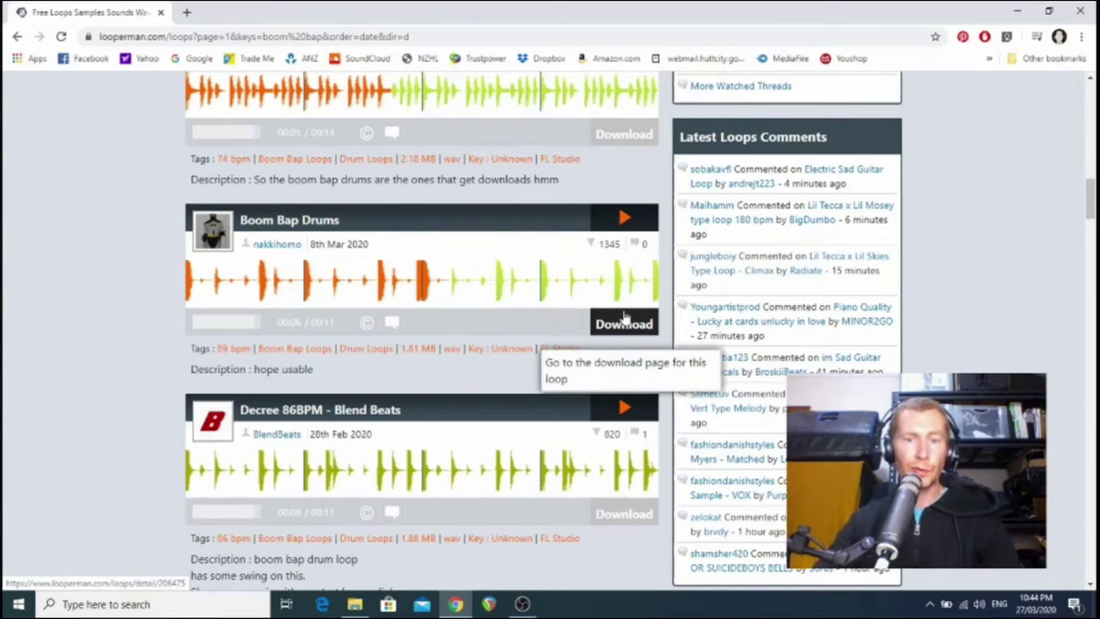
Open the 89 bpm Boom Bap Drums loop page and download it as a .wav.
left_click(625, 332)
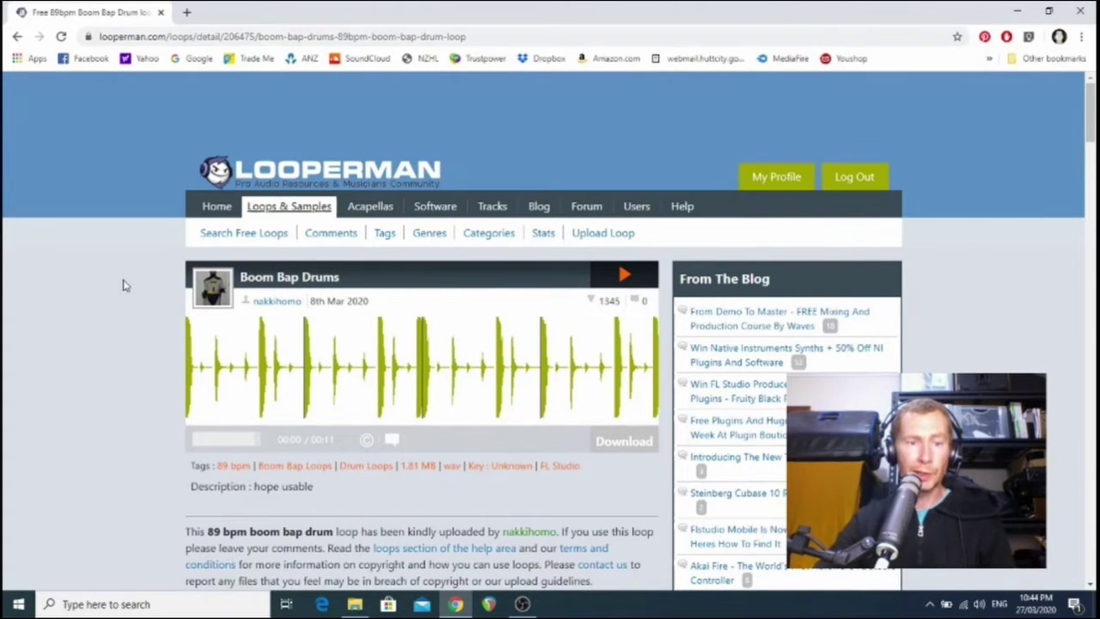
scroll(123, 285, "down", 1)
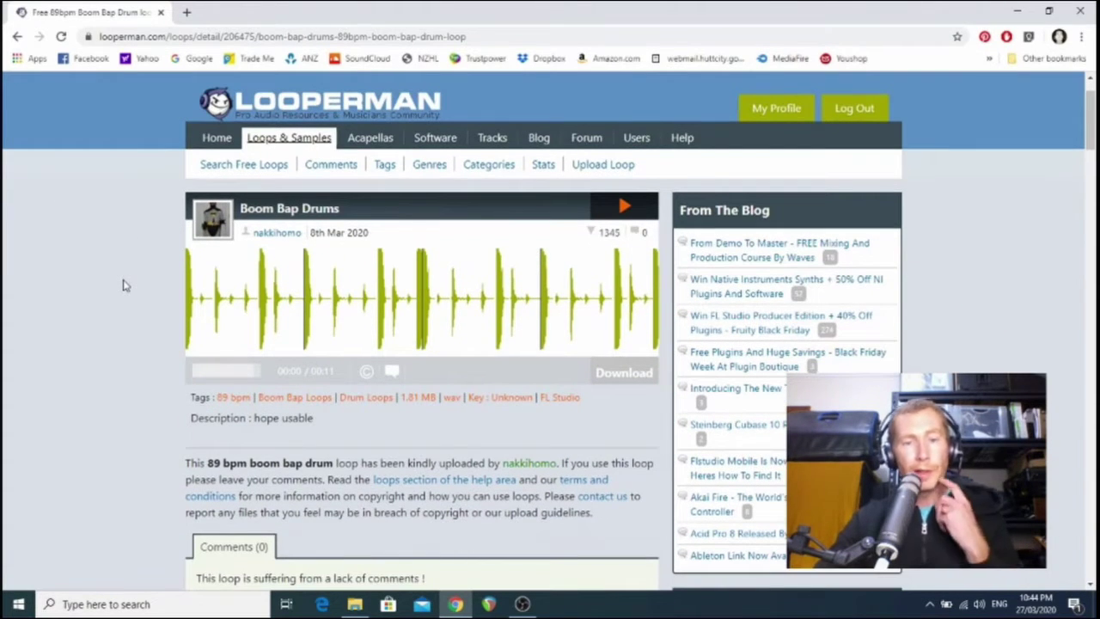
left_click(614, 377)
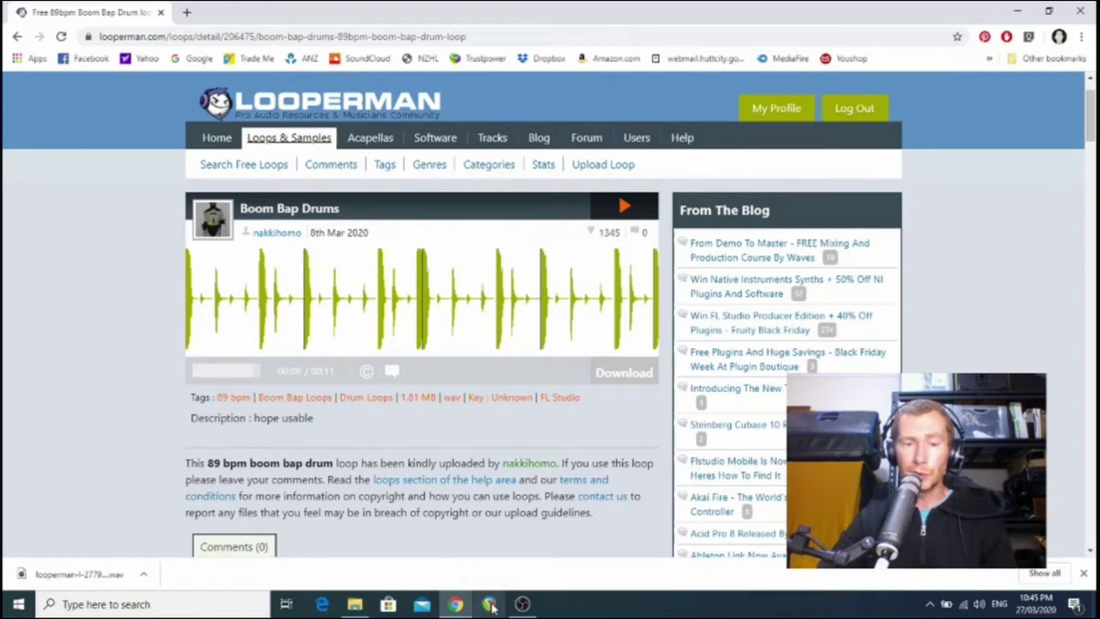
Launch REAPER from the taskbar so a new empty project is open.
left_click(490, 606)
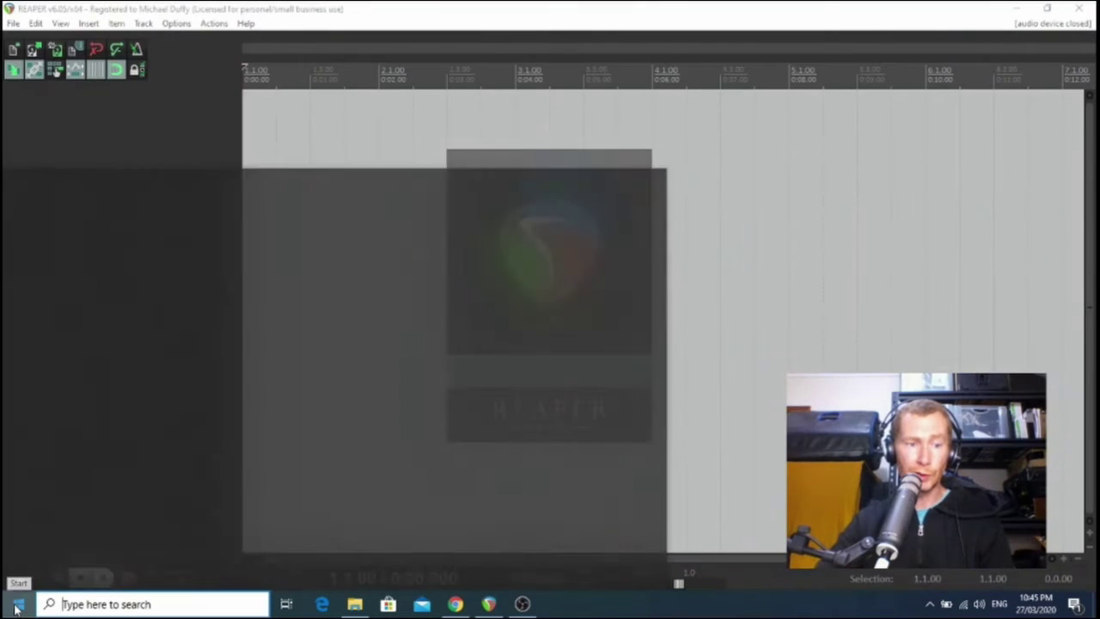
left_click(17, 607)
scroll(112, 245, "down", 5)
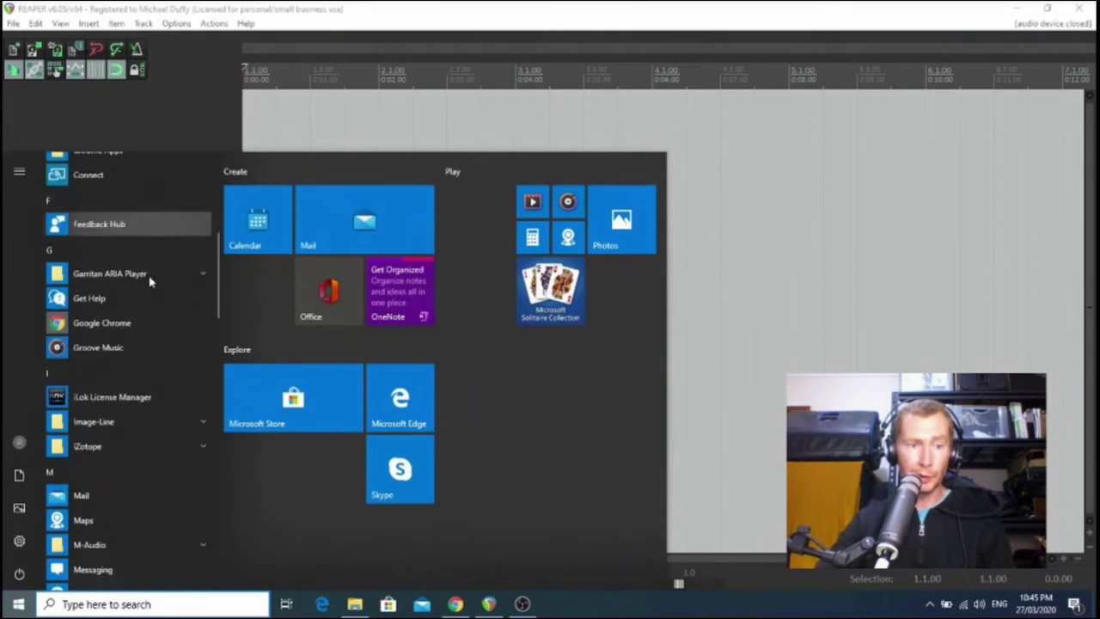
scroll(147, 282, "down", 10)
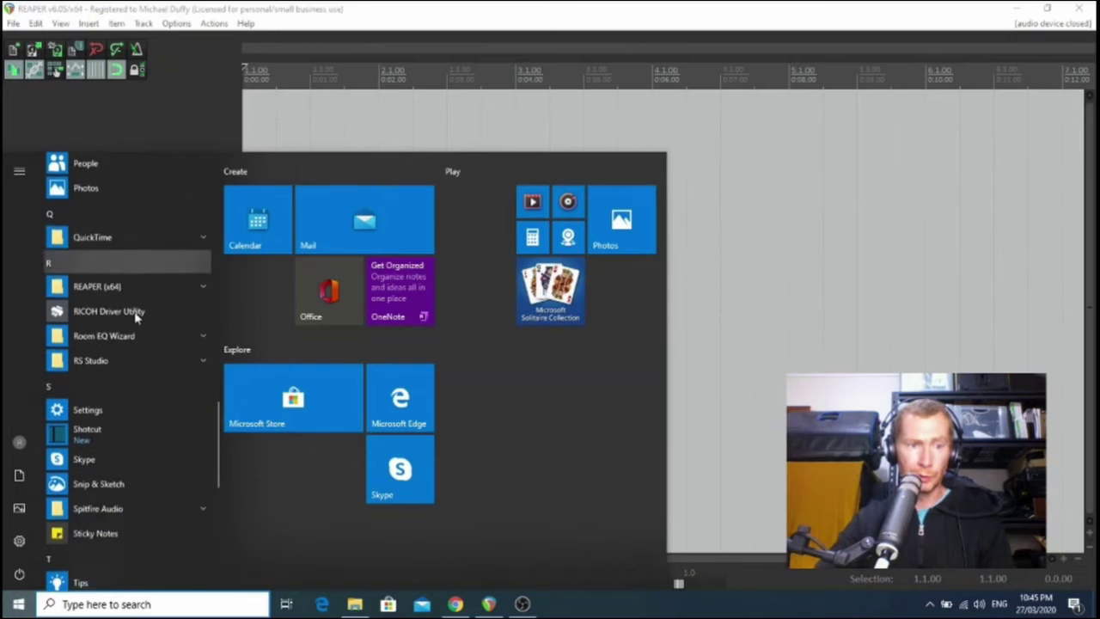
left_click(138, 604)
type("reap")
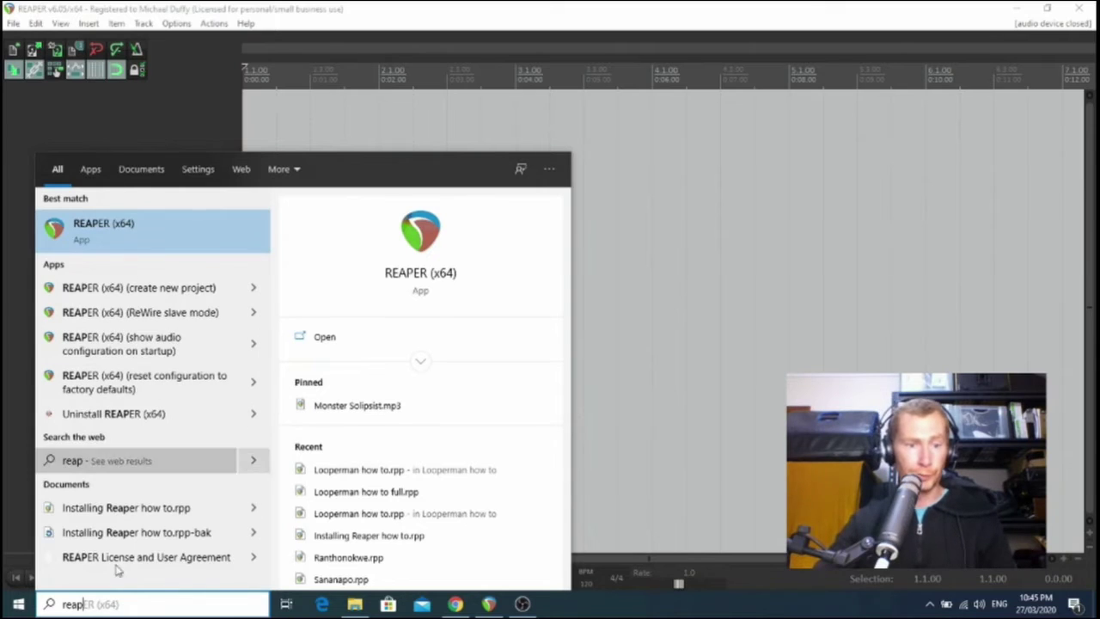
key("BackSpace")
key("BackSpace")
key("BackSpace")
key("BackSpace")
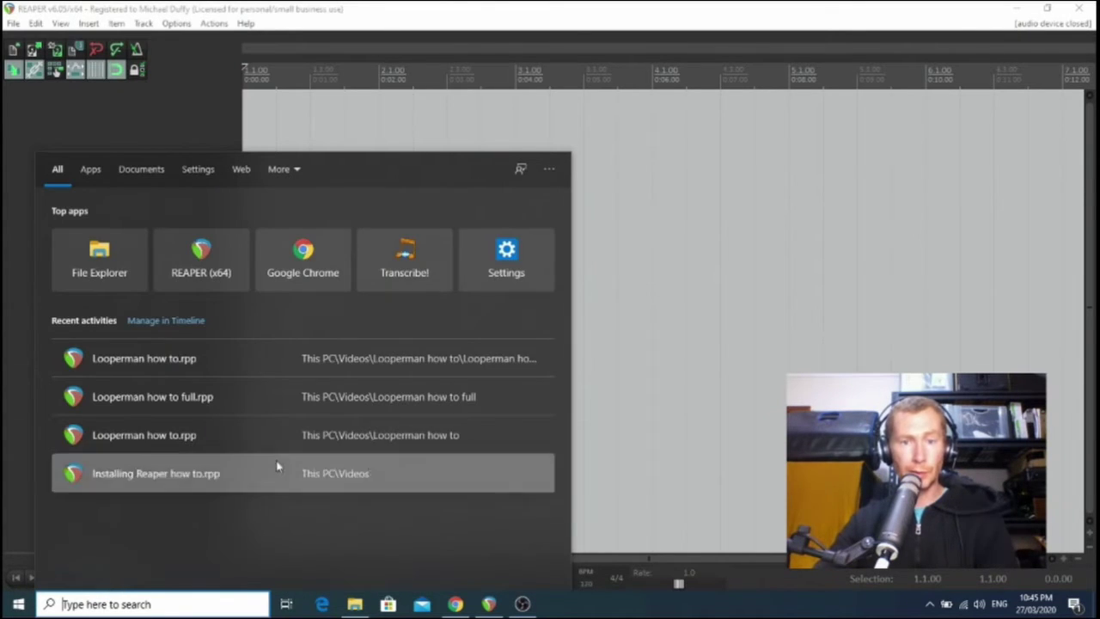
left_click(112, 121)
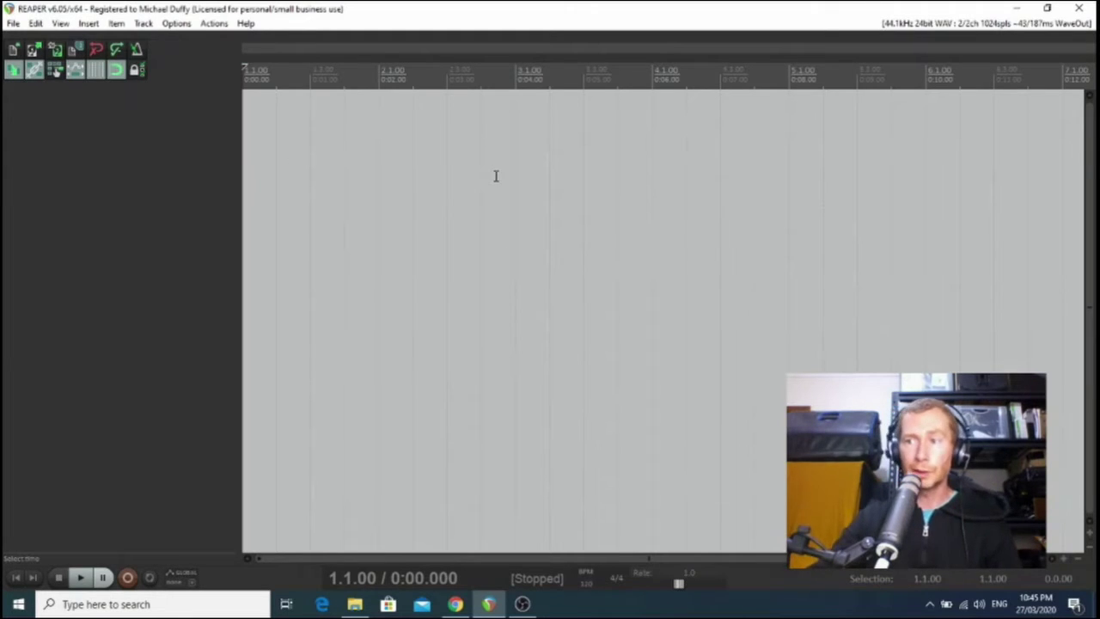
Drag the downloaded boom bap drums wav into REAPER, adjusting the media to project tempo.
left_click(457, 604)
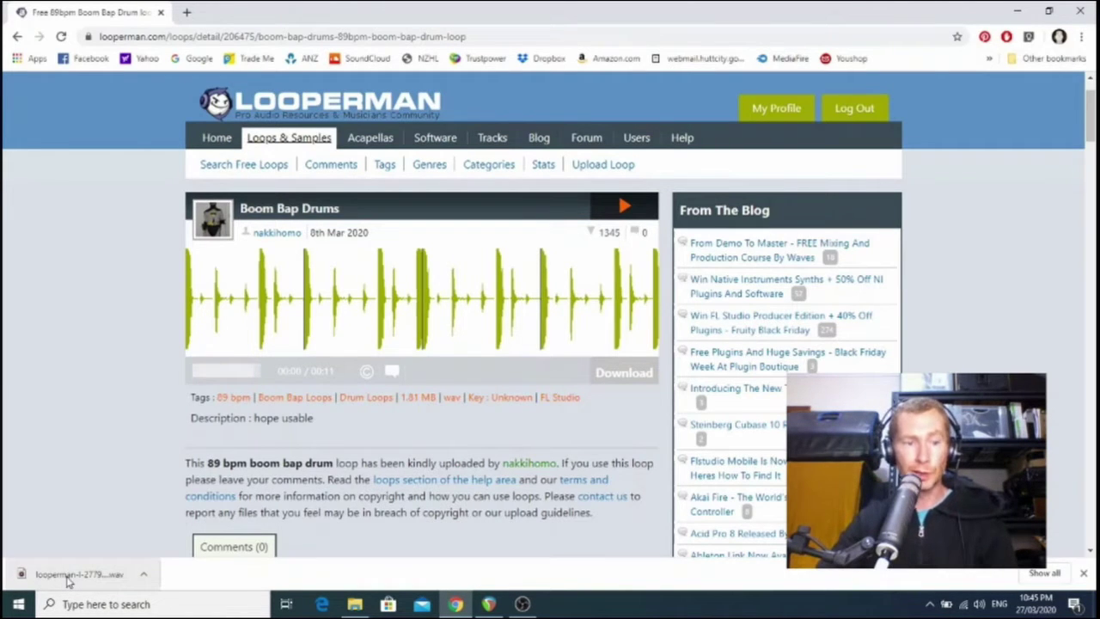
left_click_drag(69, 581, 257, 108)
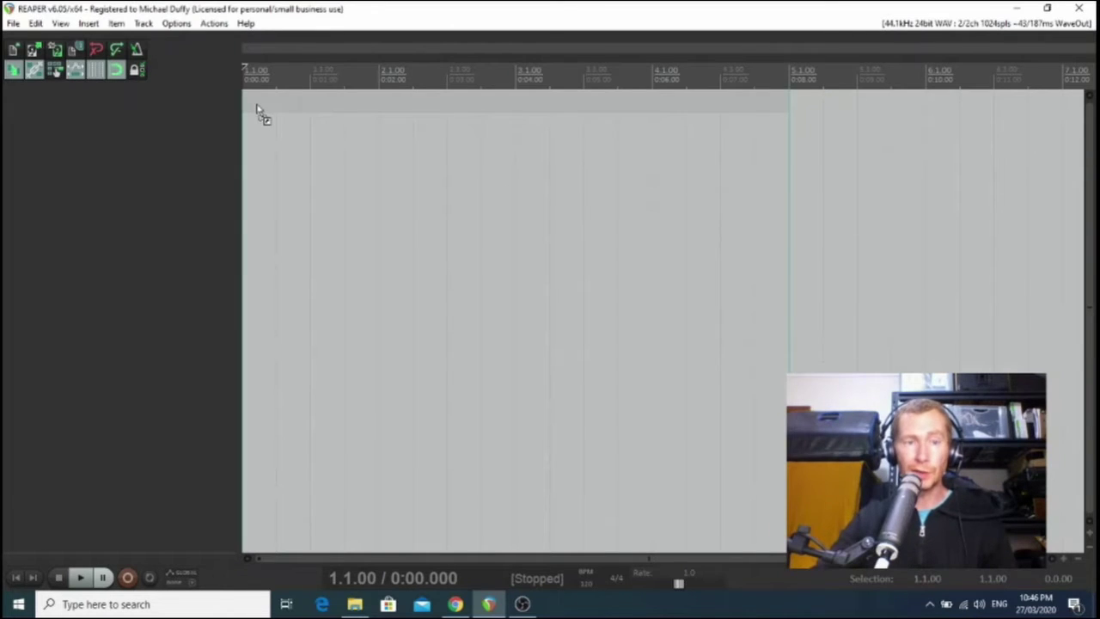
left_click_drag(256, 106, 257, 107)
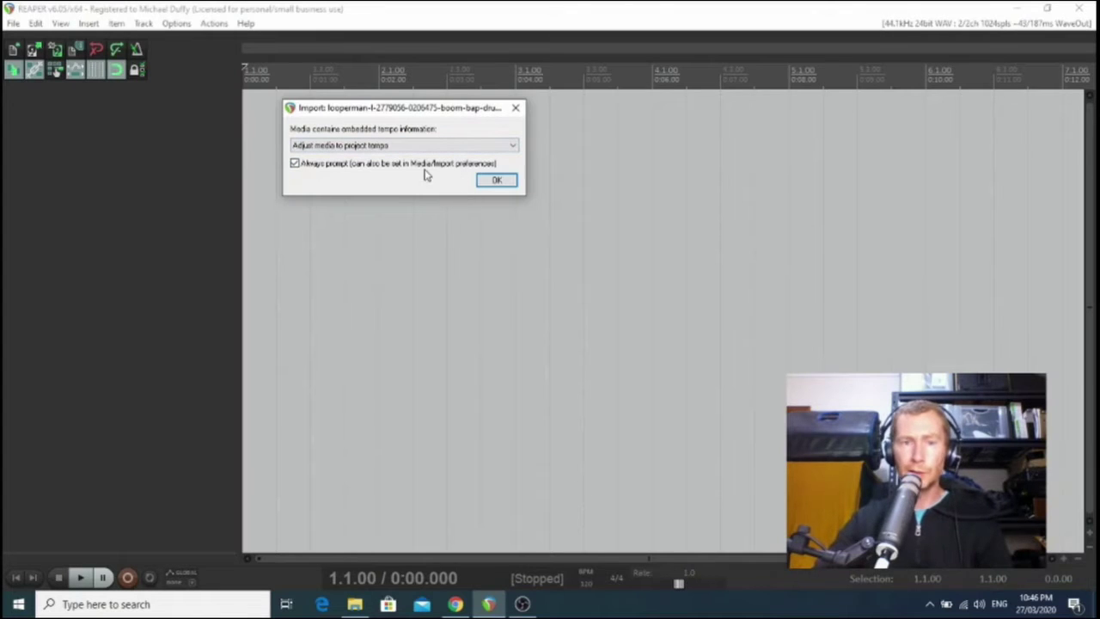
left_click(440, 146)
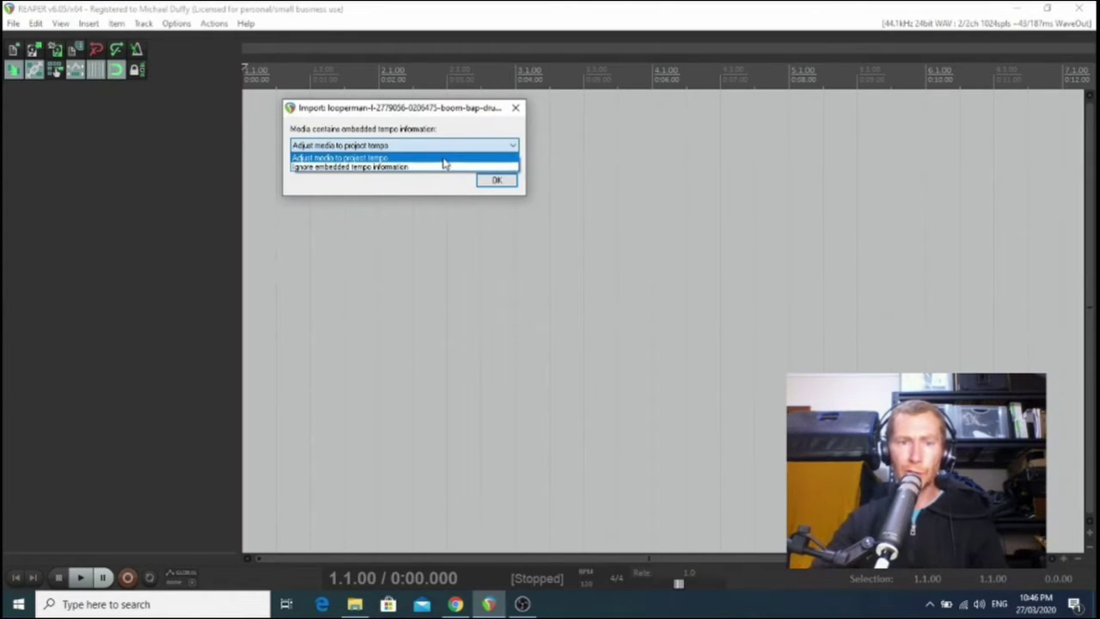
left_click(444, 159)
left_click(498, 181)
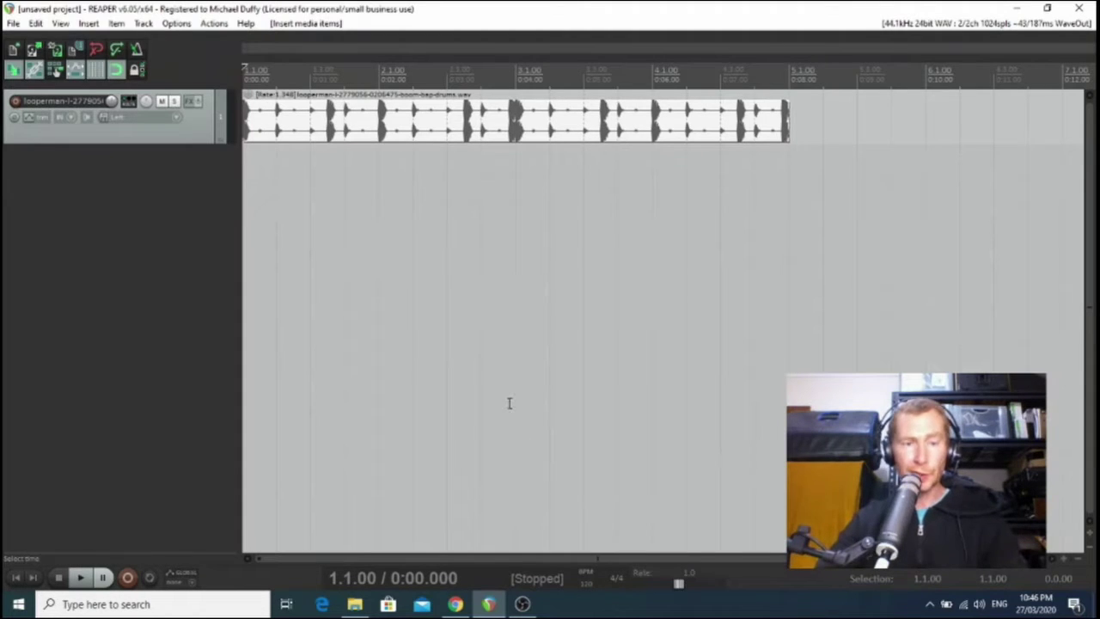
key("space")
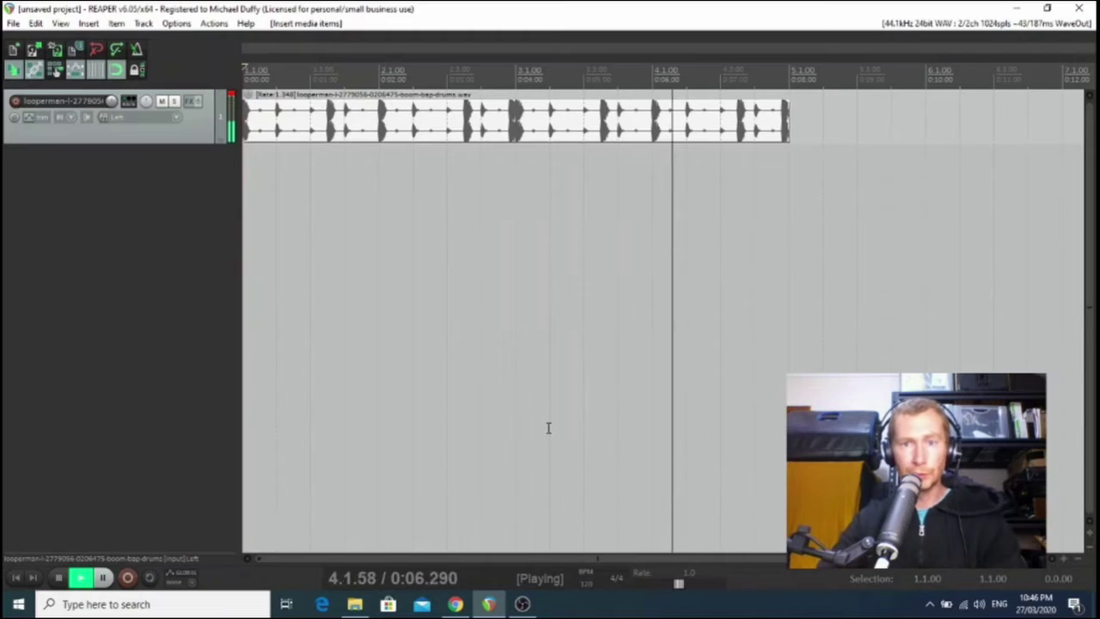
key("space")
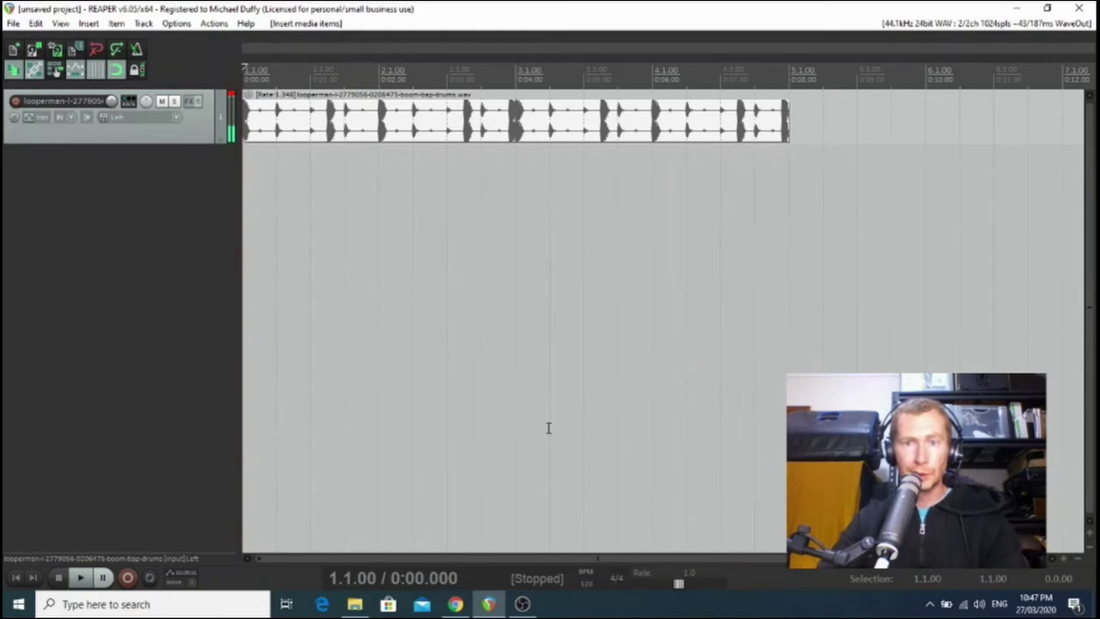
Set the project tempo to 89 BPM, play the drum loop, and lower the drum track's volume.
left_click(588, 584)
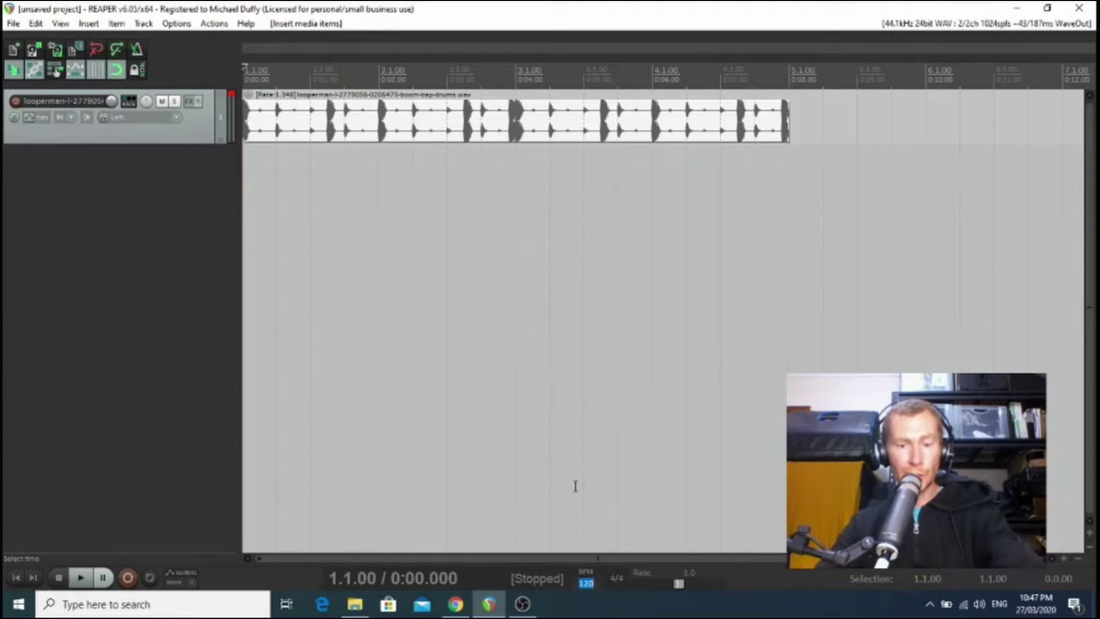
type("89")
key("Return")
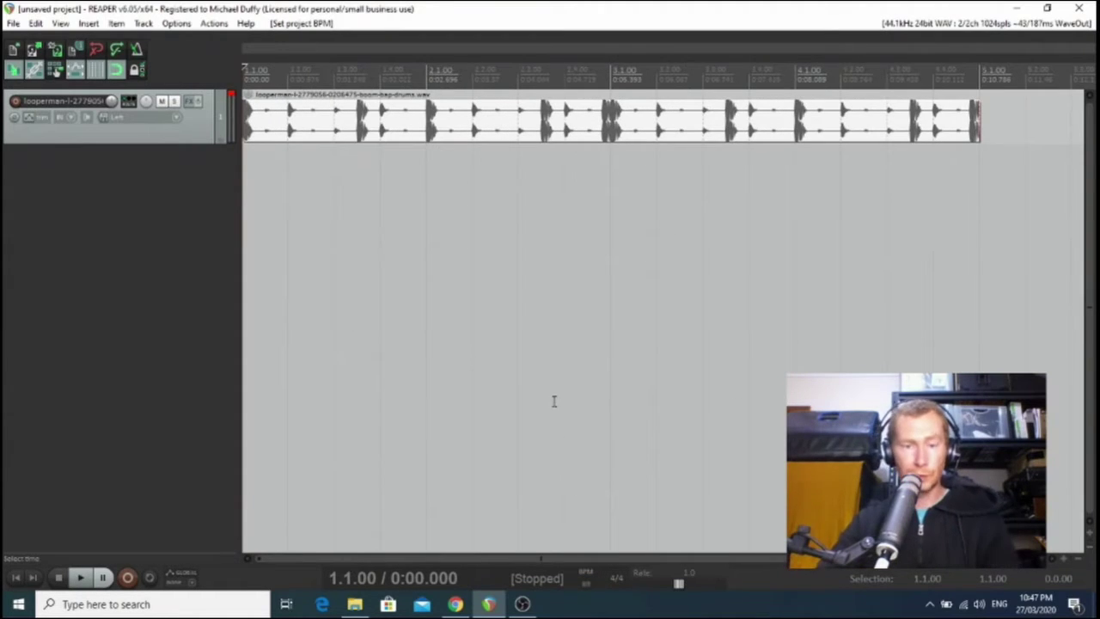
scroll(533, 340, "down", 2)
key("space")
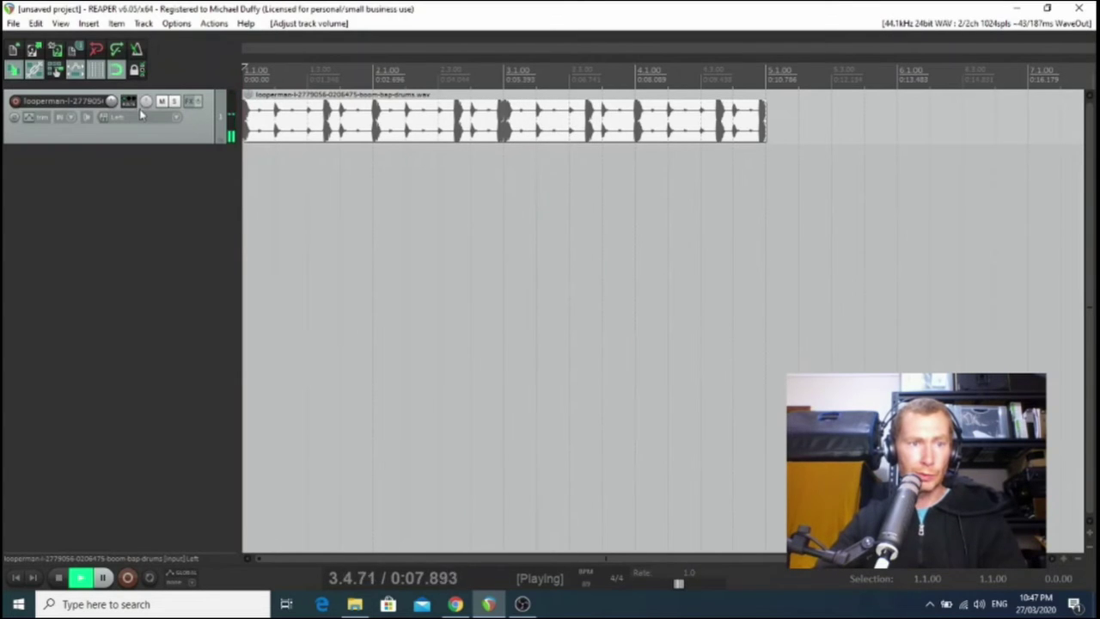
scroll(120, 114, "down", 1)
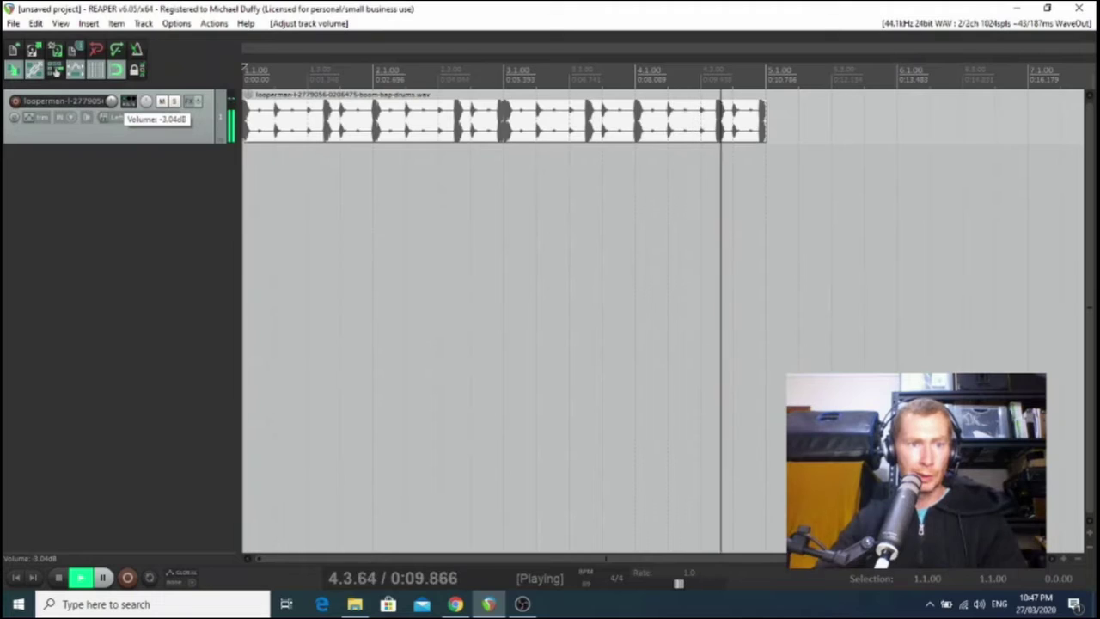
key("space")
scroll(169, 135, "down", 1)
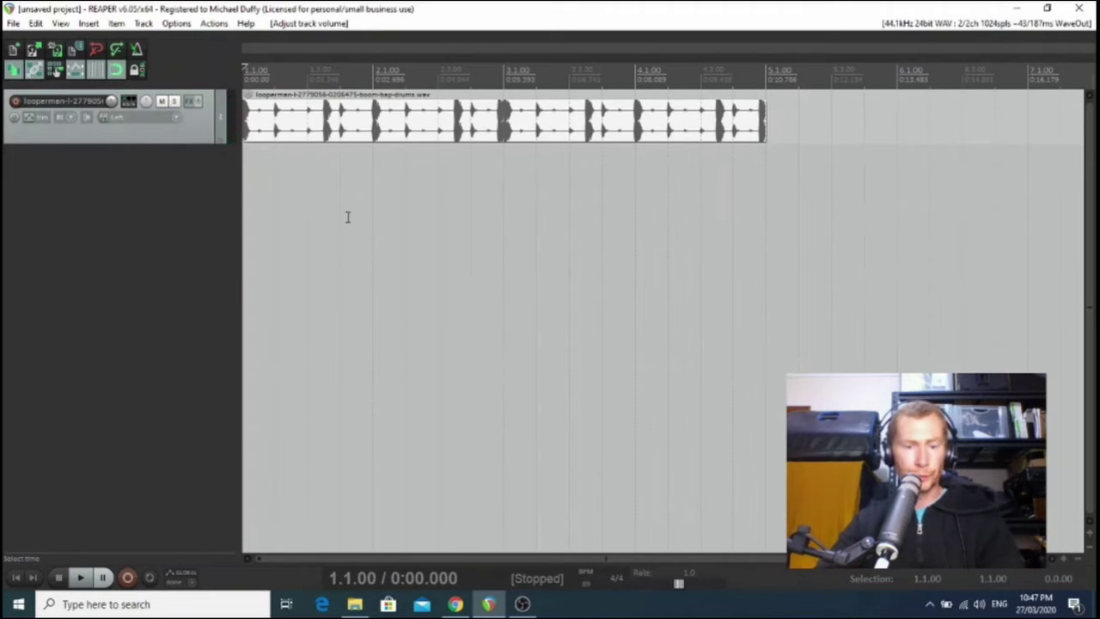
key("space")
key("space")
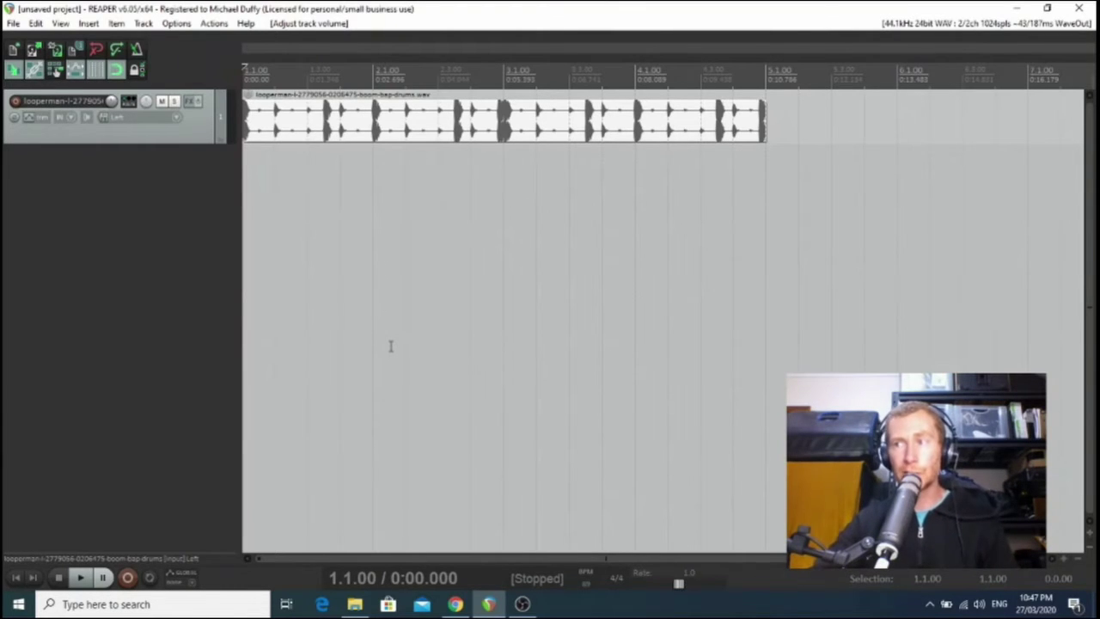
Go back in Chrome to Looperman's boom bap results and scroll up to Search For Loops.
left_click(456, 605)
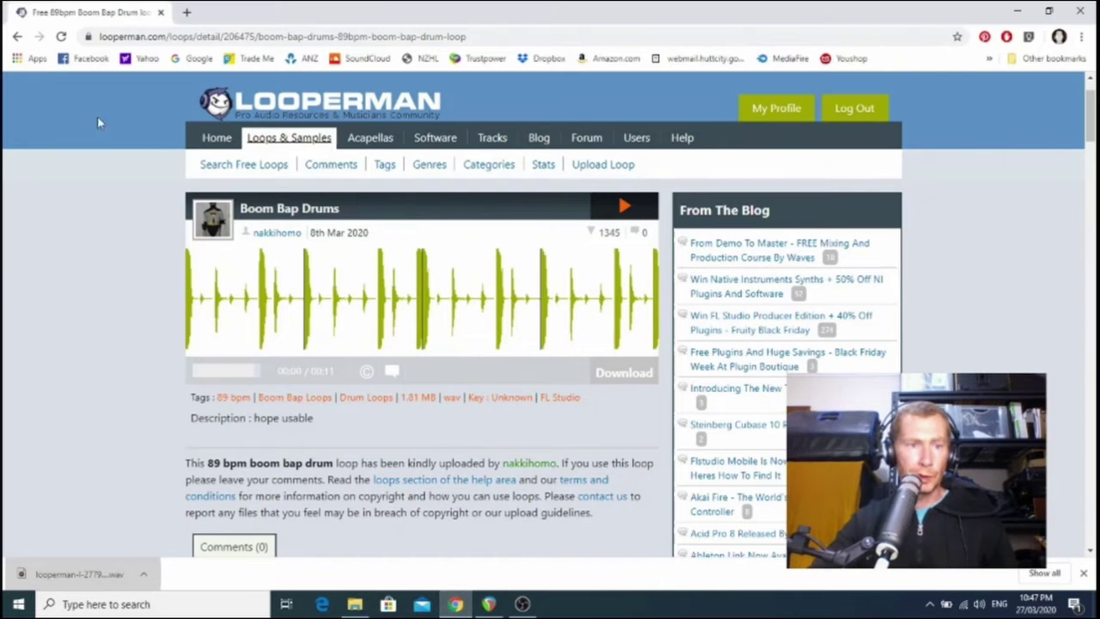
left_click(18, 38)
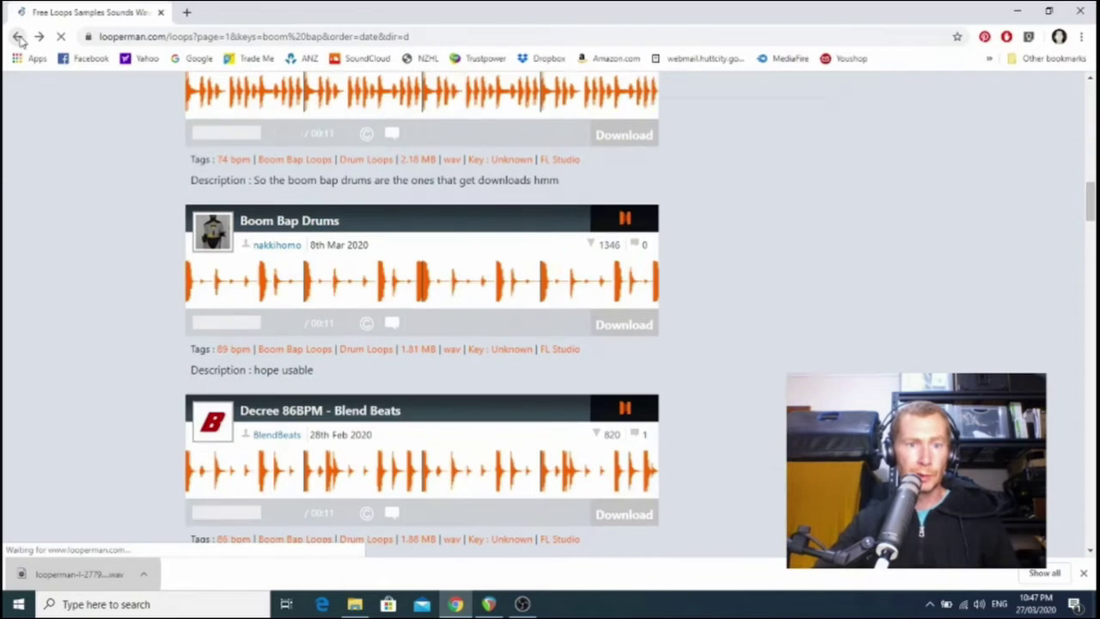
scroll(96, 200, "up", 10)
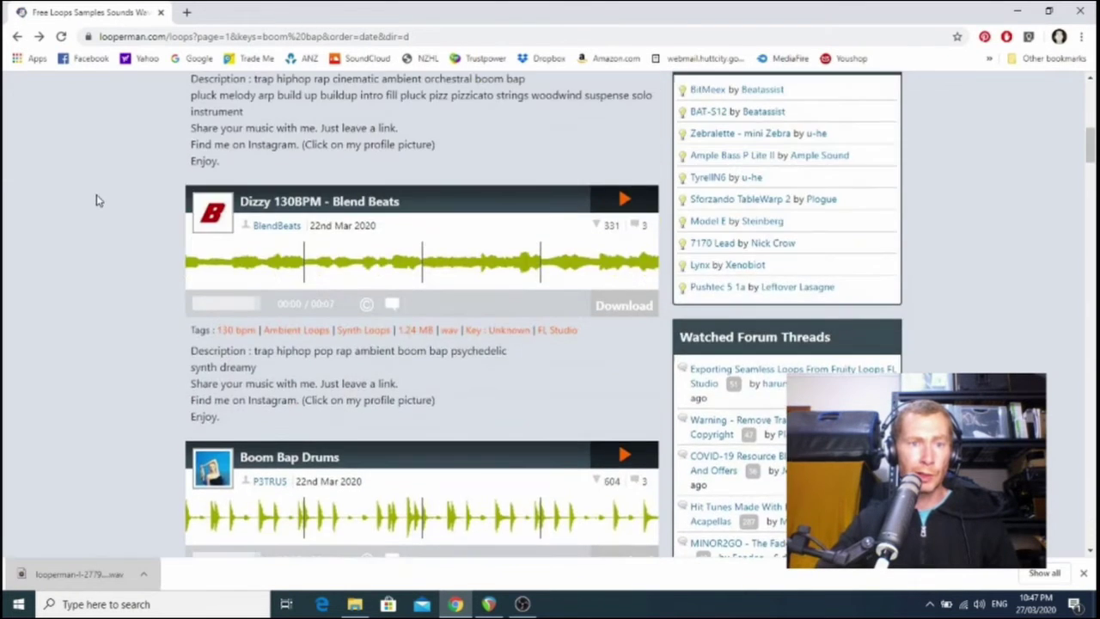
scroll(96, 199, "up", 3)
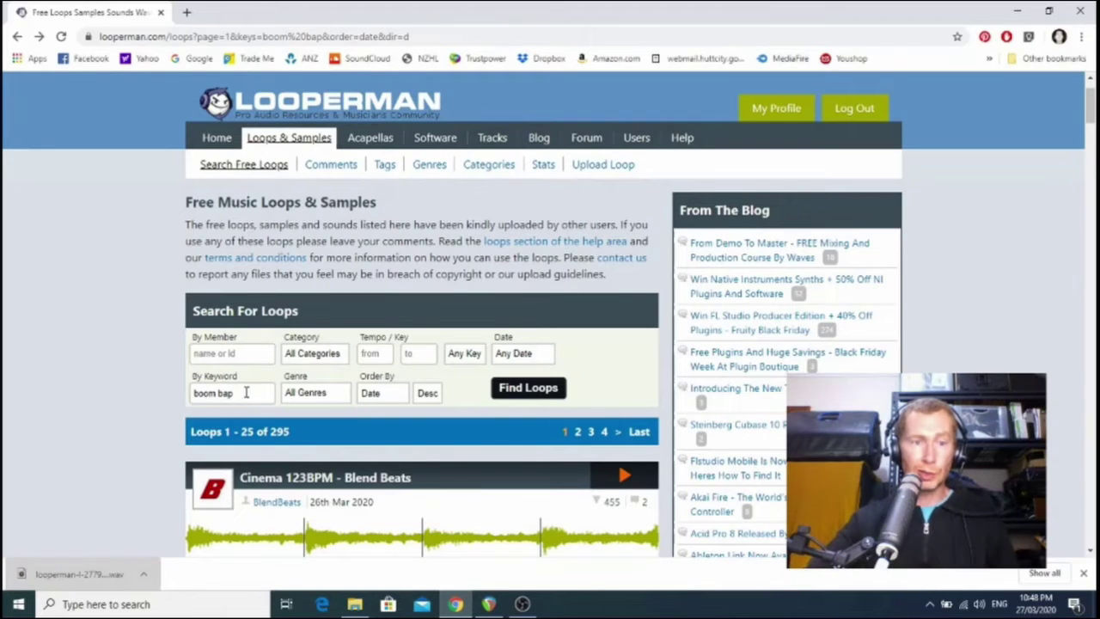
Replace the keyword with 'j cole', search loops, and scroll down to the first result.
left_click_drag(246, 393, 129, 393)
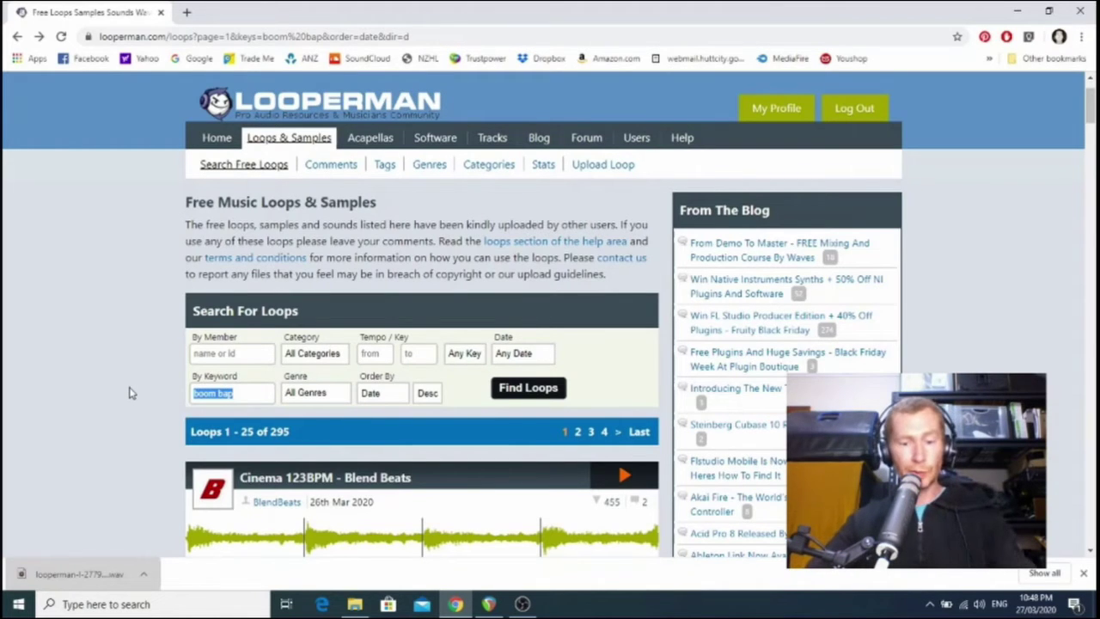
type("j cole")
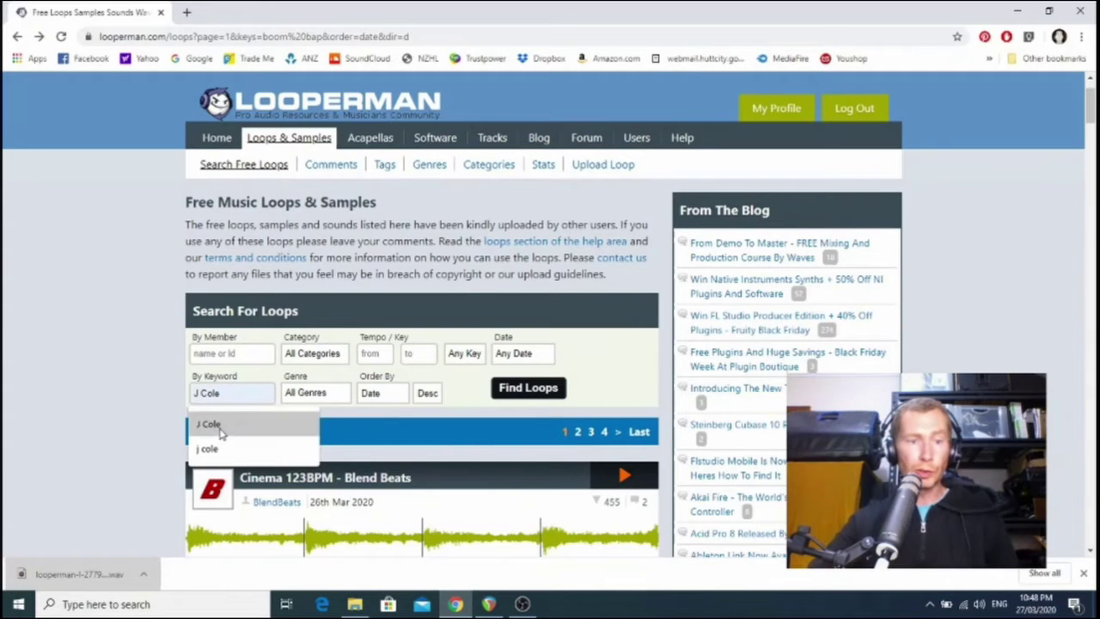
left_click(221, 430)
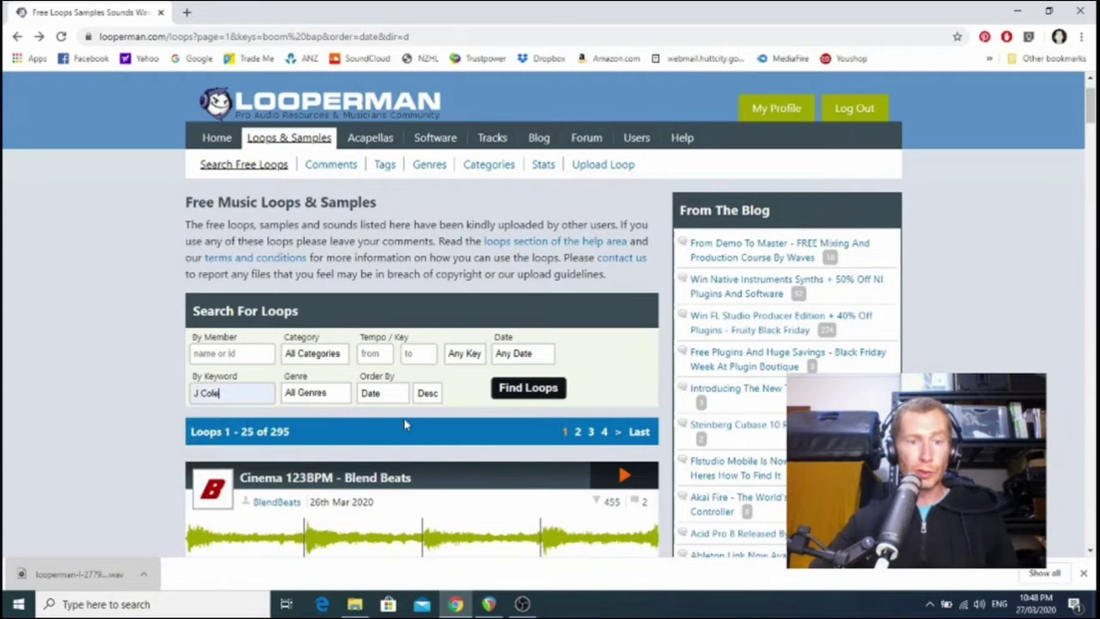
left_click(544, 389)
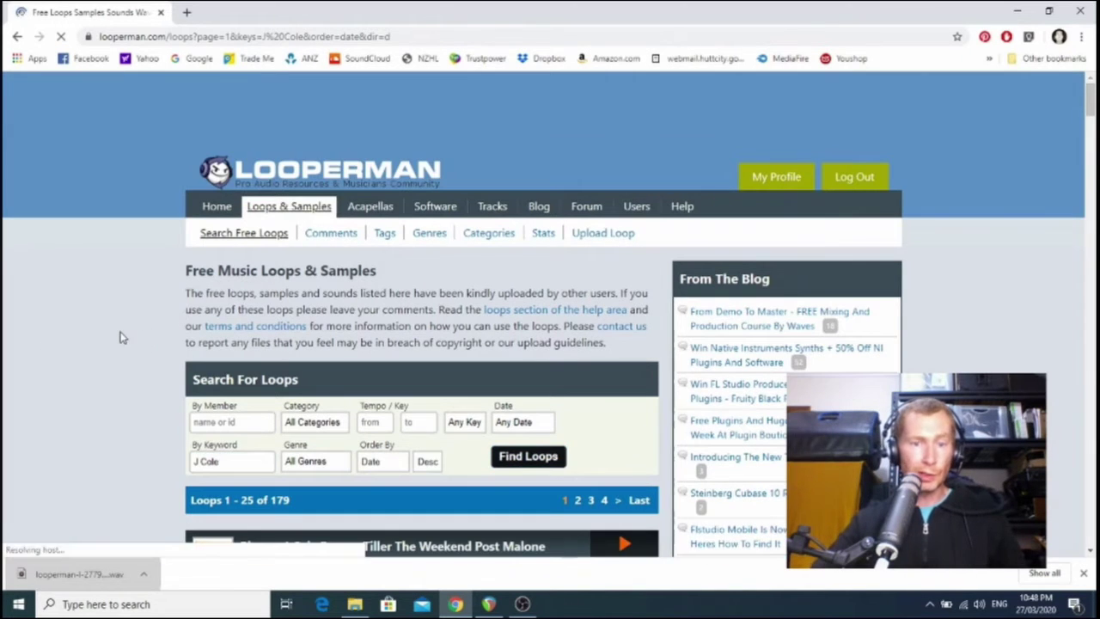
scroll(118, 336, "down", 3)
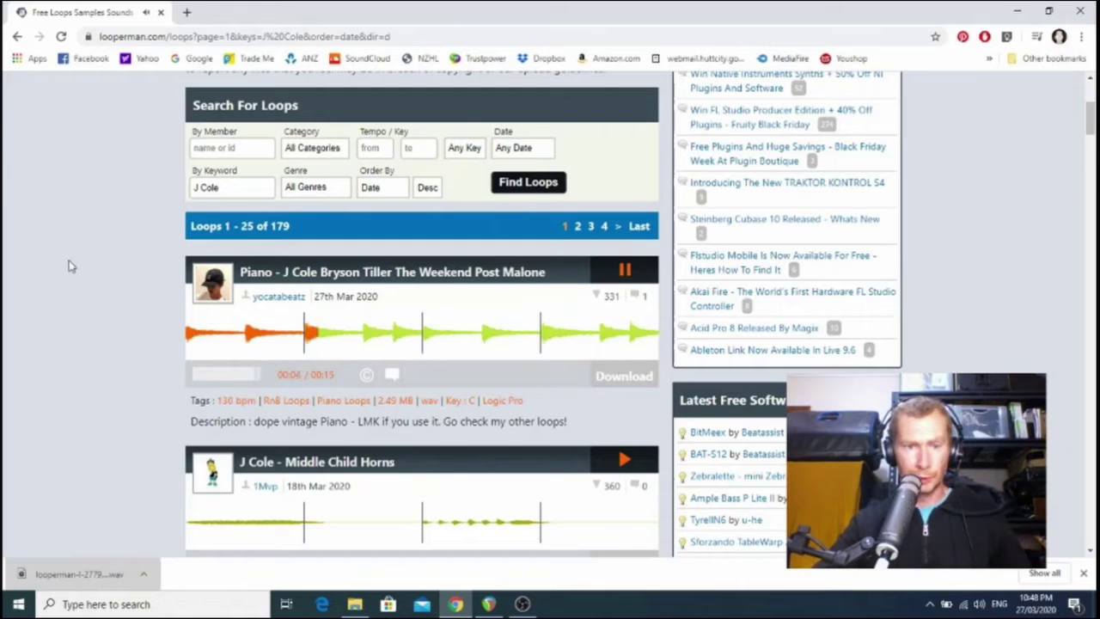
Stop the J Cole piano loop, then audition the Middle Child Horns and Spaceship loops.
left_click(630, 271)
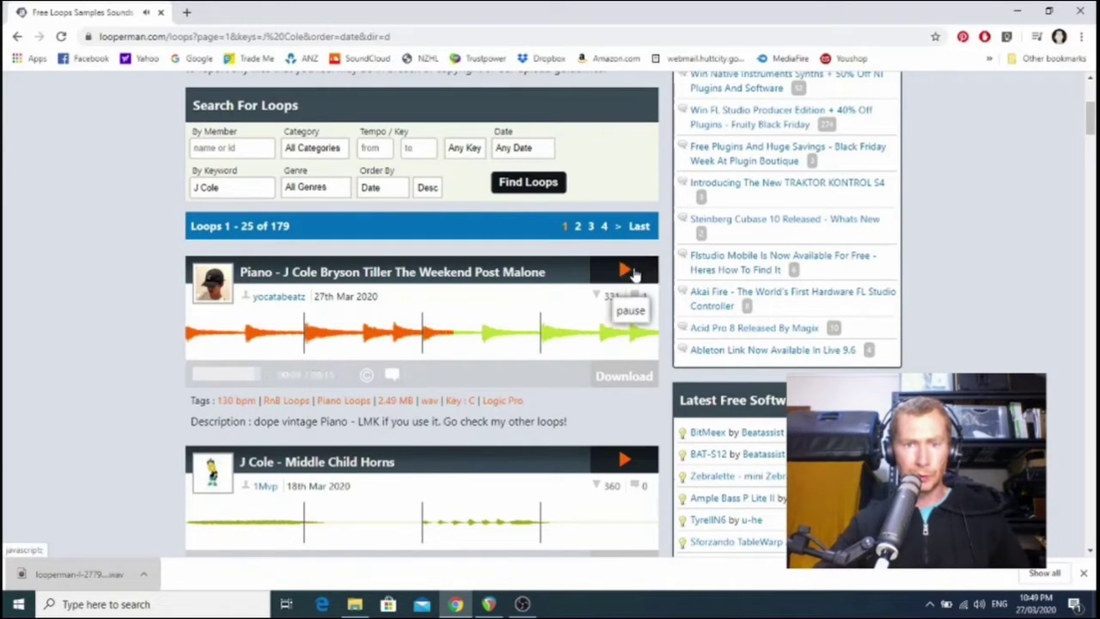
scroll(574, 292, "down", 3)
left_click(624, 254)
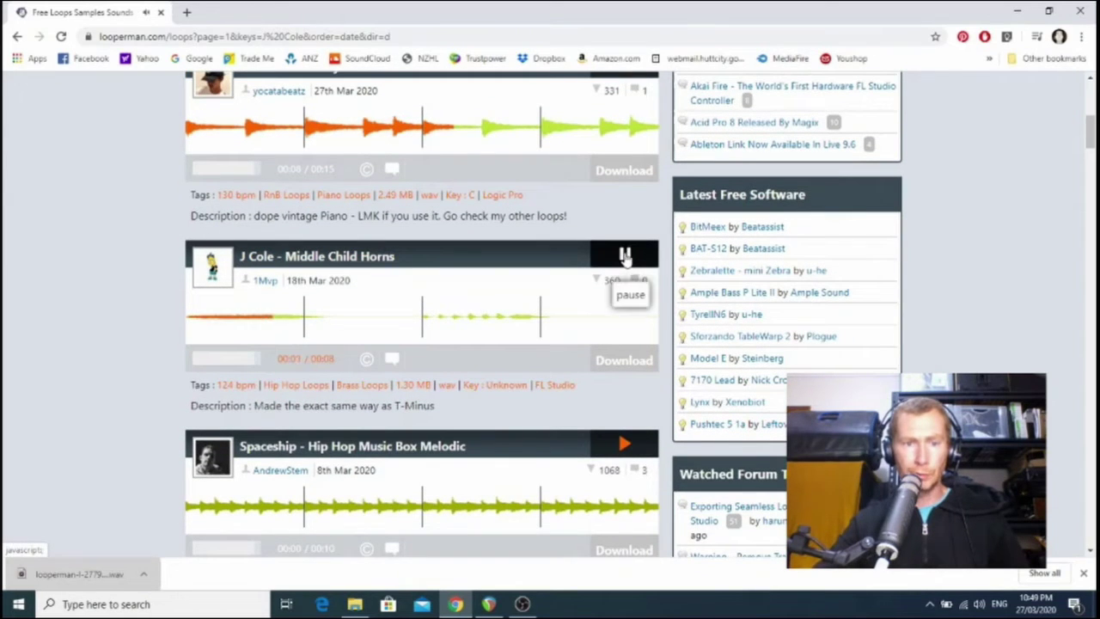
left_click(625, 254)
scroll(562, 319, "down", 3)
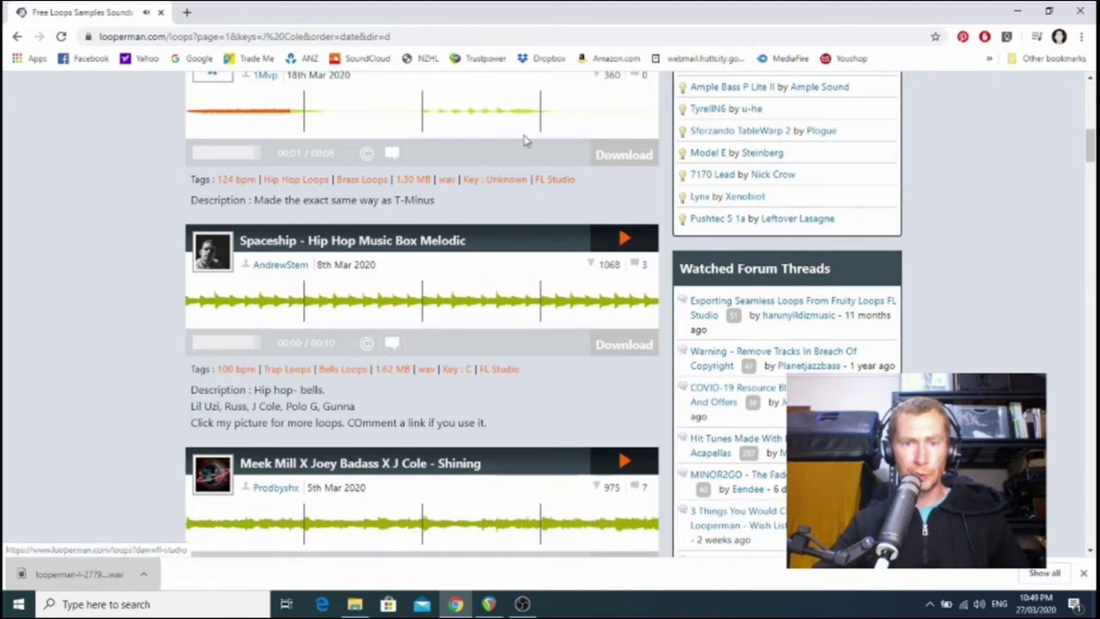
left_click(625, 240)
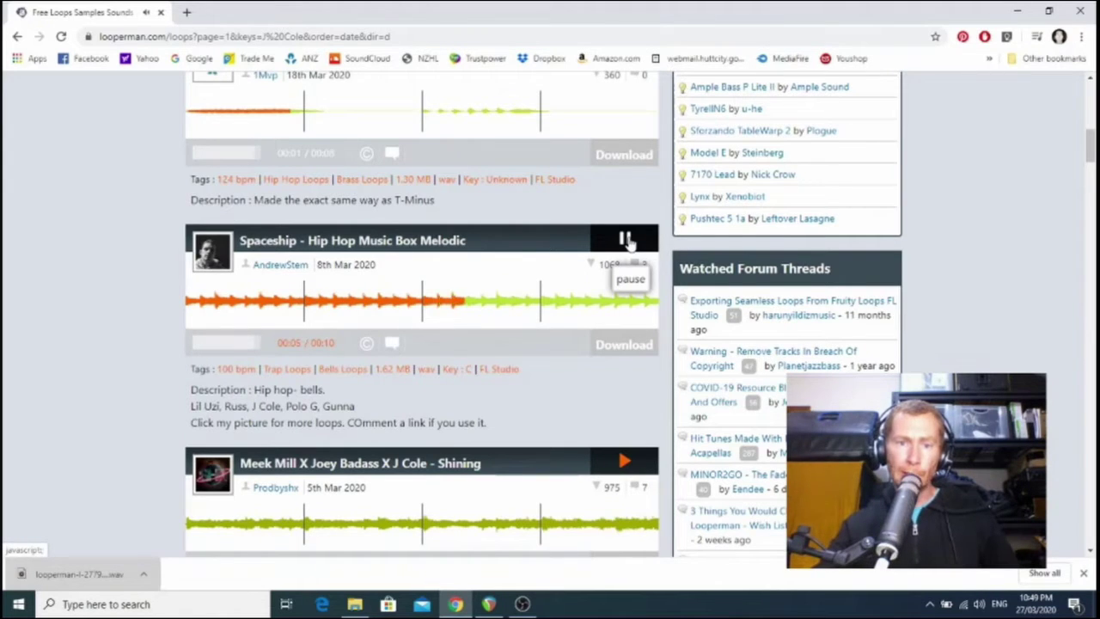
left_click(626, 242)
Audition the Shining hip hop pad loop and open its detail page.
scroll(630, 321, "down", 2)
left_click(629, 322)
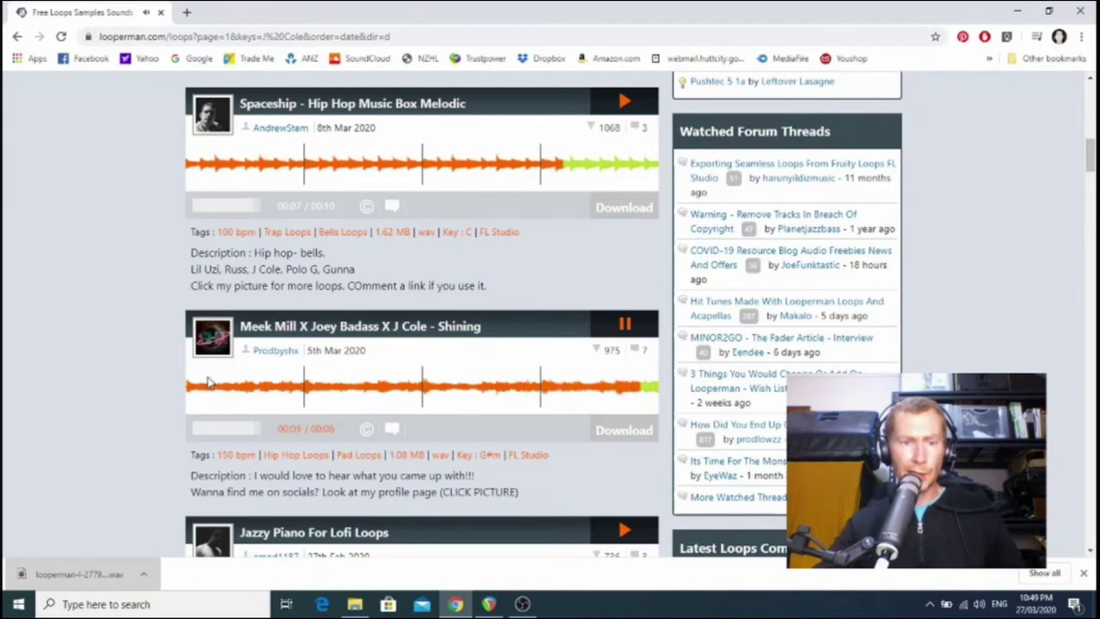
left_click(627, 324)
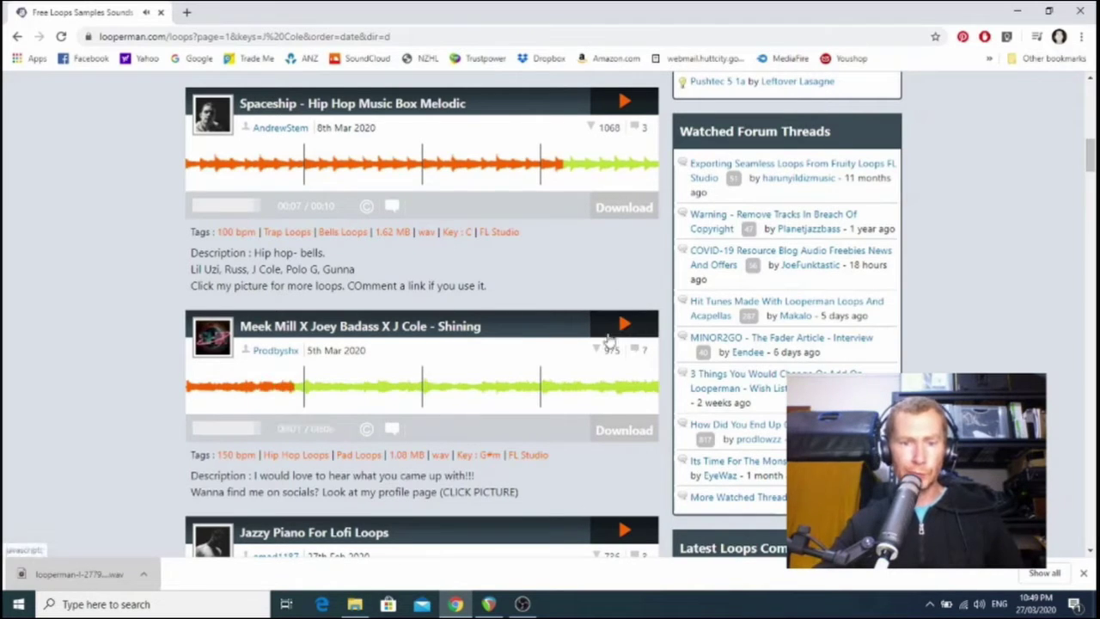
scroll(576, 268, "down", 1)
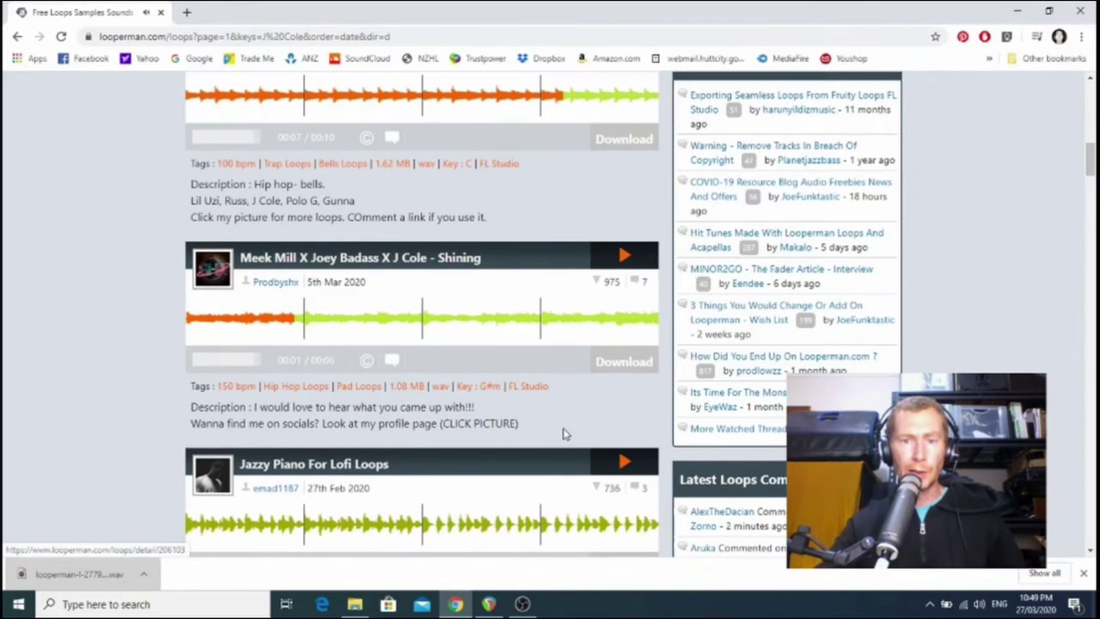
left_click(633, 364)
scroll(51, 320, "down", 1)
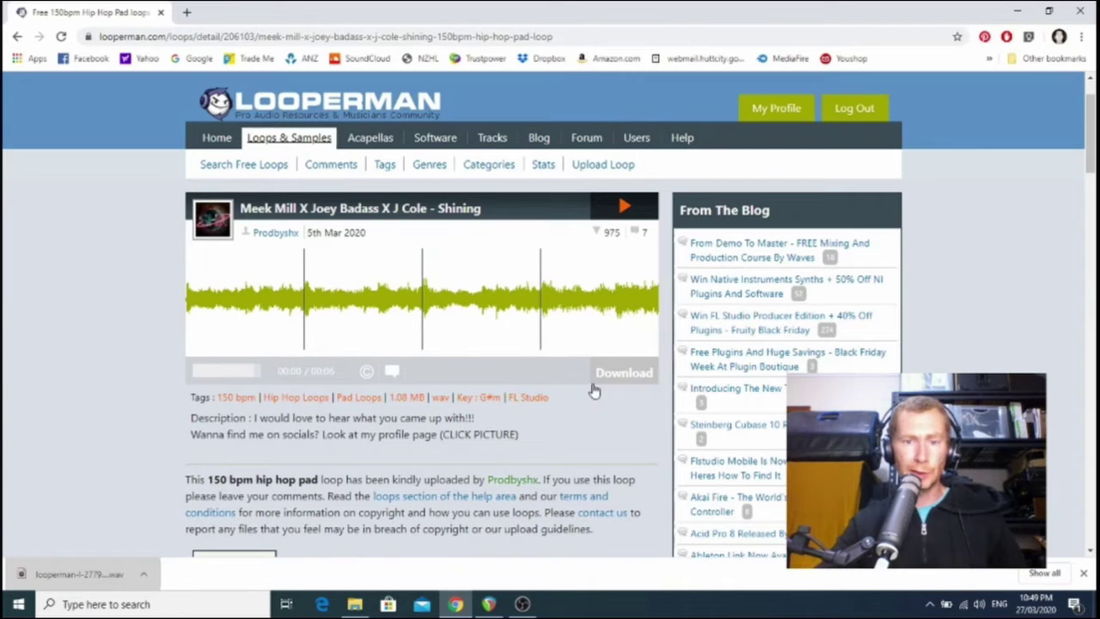
Download the 150 bpm G#m Shining pad loop as a wav file.
left_click(612, 376)
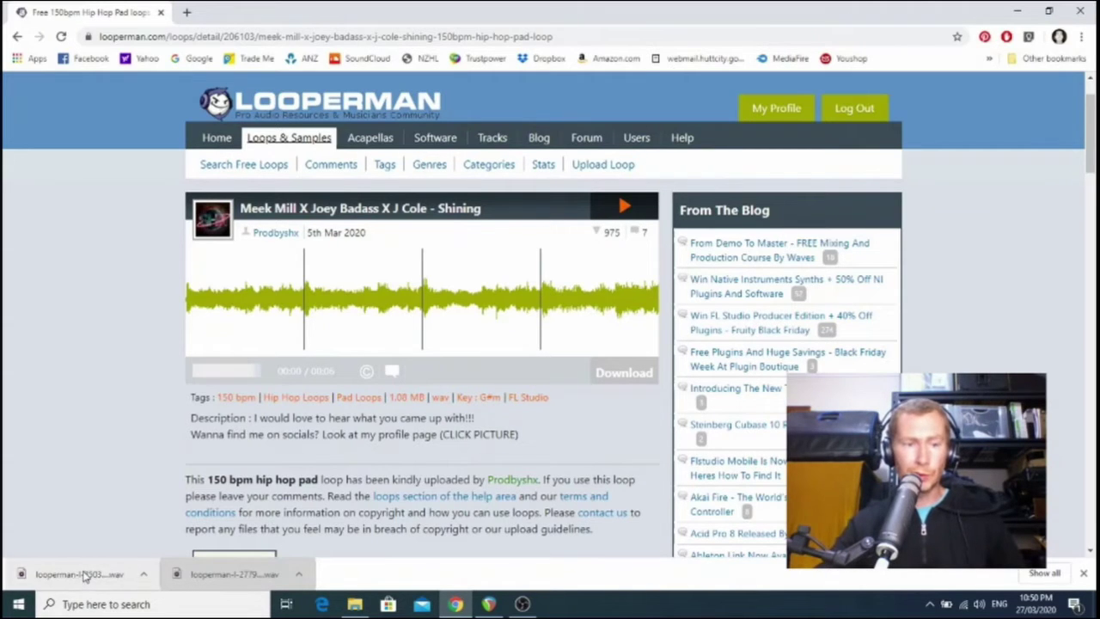
Place the downloaded Shining pad wav on a new track below the drums at 1.1.00.
left_click_drag(84, 576, 255, 160)
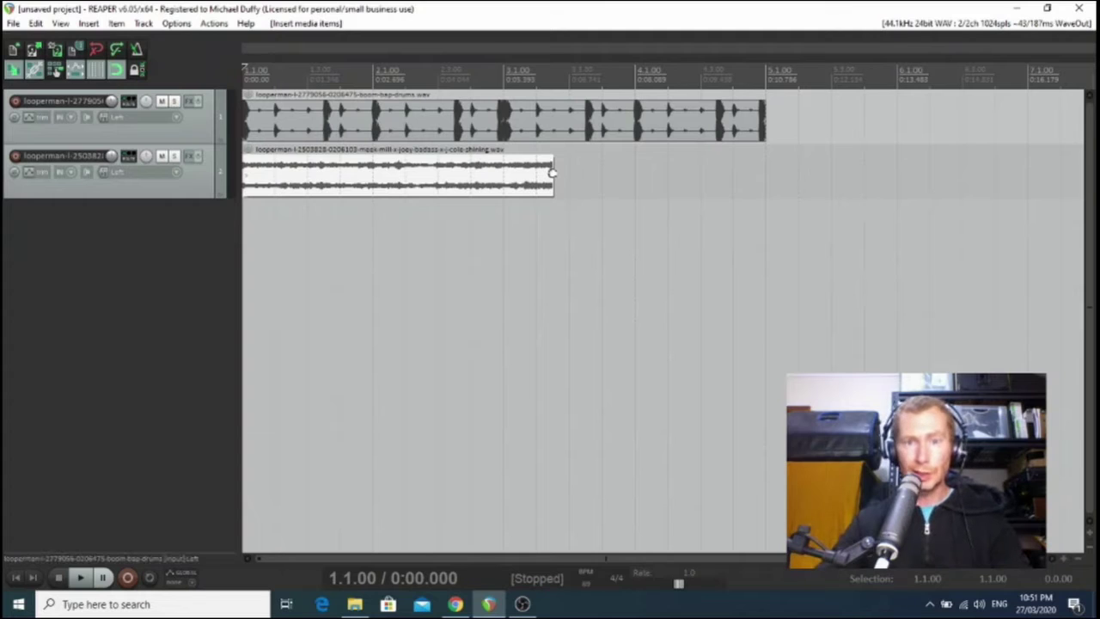
Time-stretch the pad item to end at bar 3 and place a copy starting at bar 3.
left_click_drag(551, 173, 508, 174)
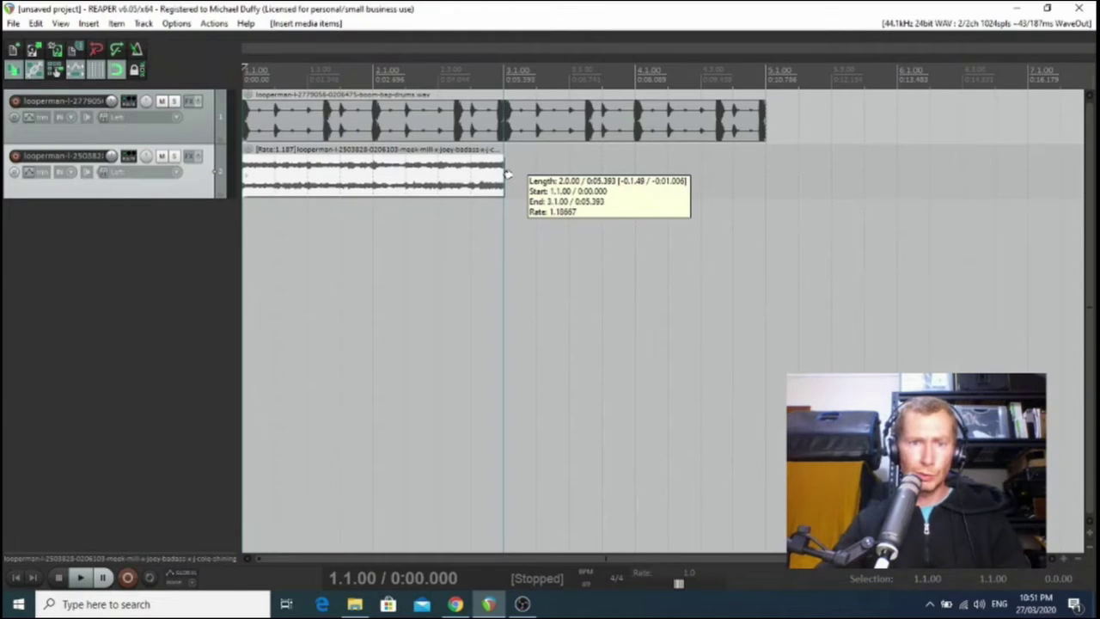
left_click_drag(508, 174, 508, 174)
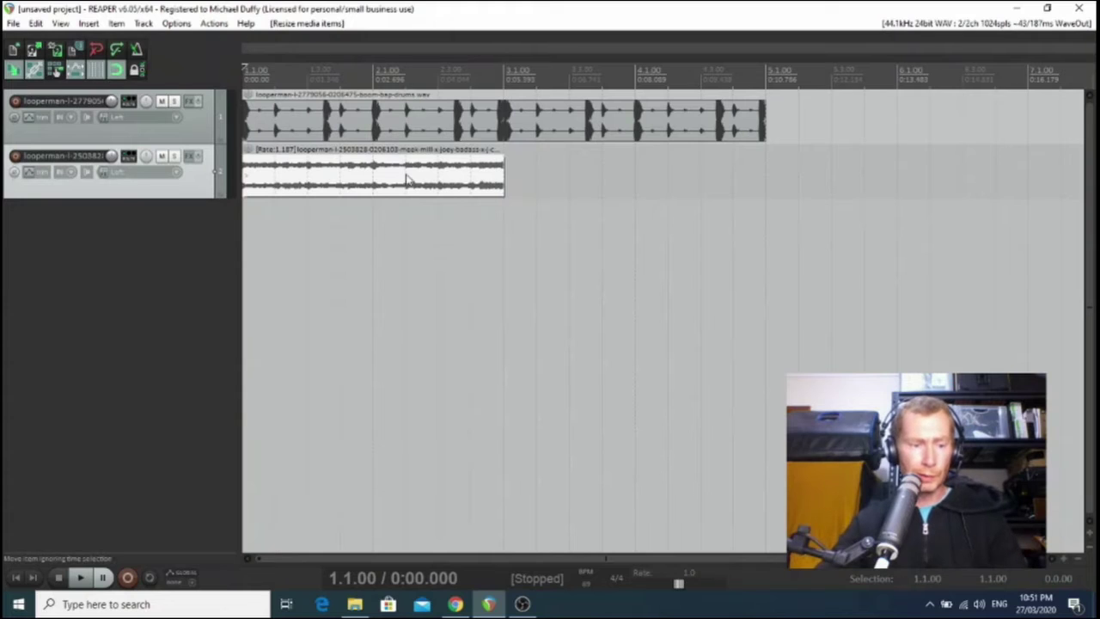
left_click_drag(358, 183, 619, 183)
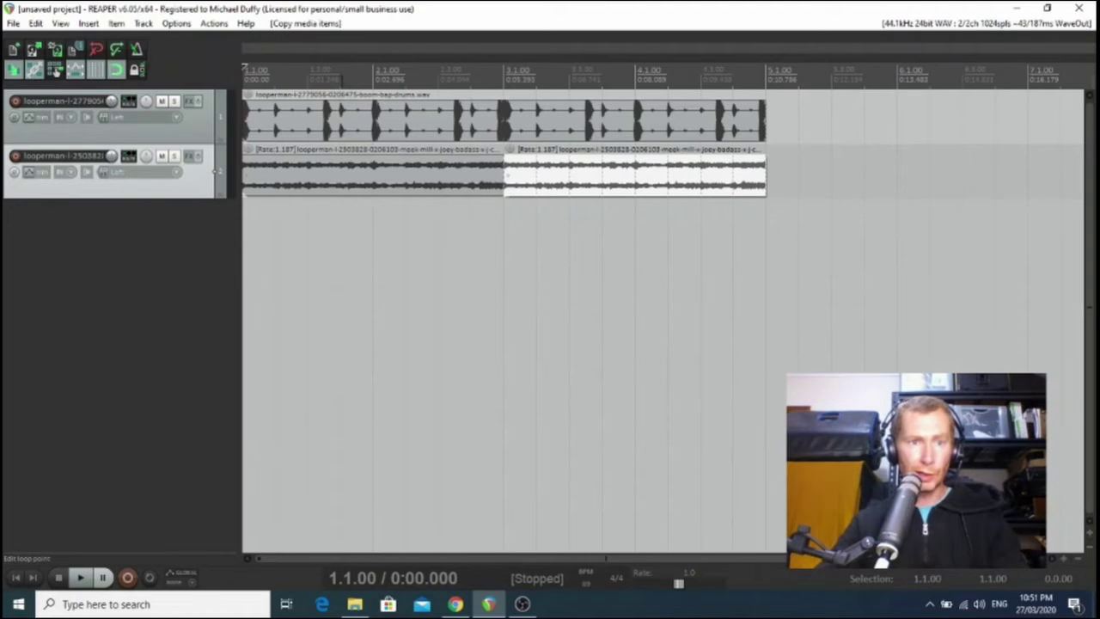
Play the drums and pad together while setting the pad track volume to -1.32 dB.
key("space")
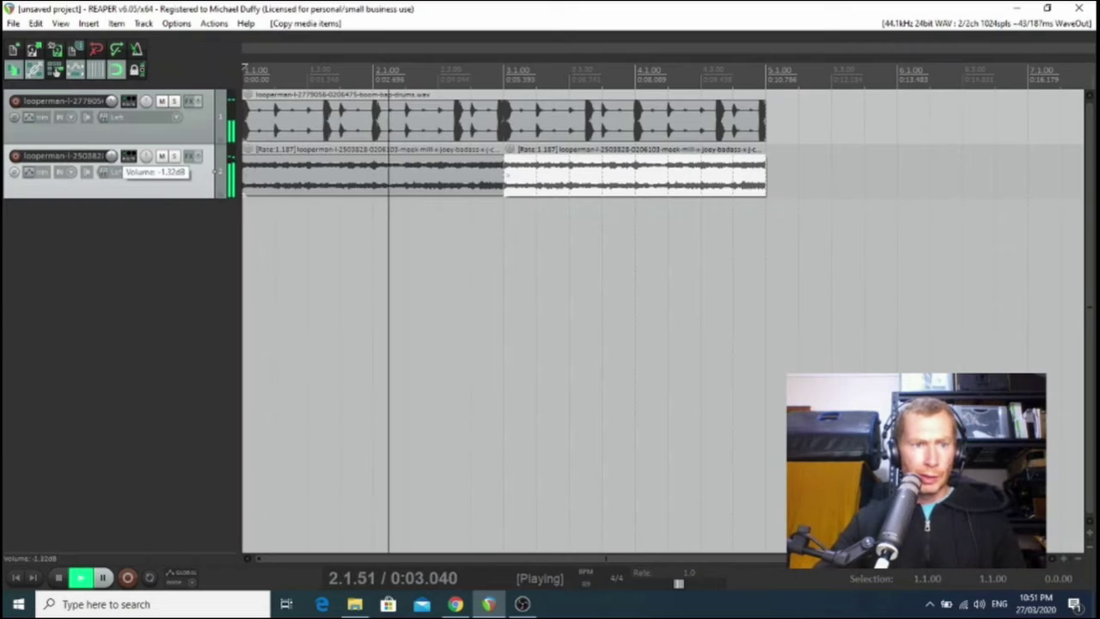
left_click(111, 157)
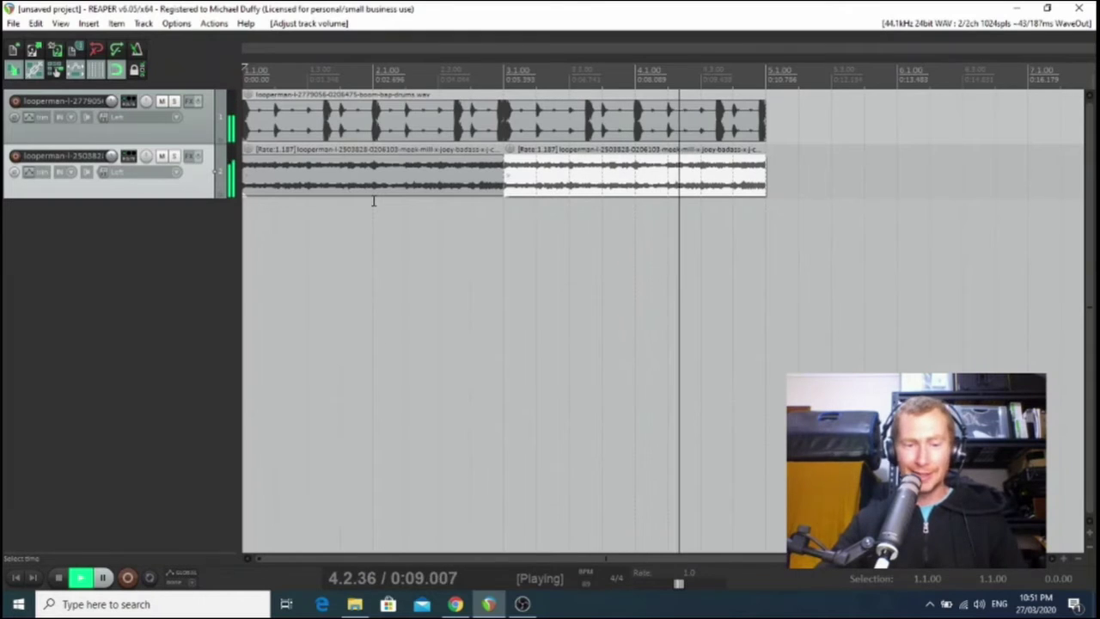
key("space")
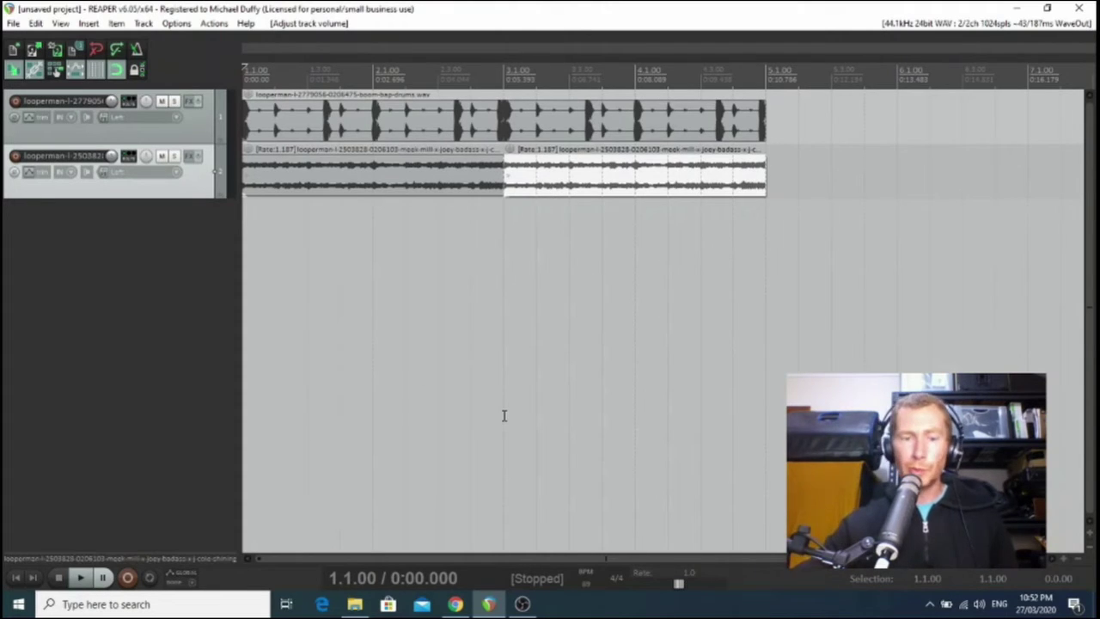
Go back in Chrome from the Shining page to the 179-loop J Cole results with the search form visible.
left_click(455, 604)
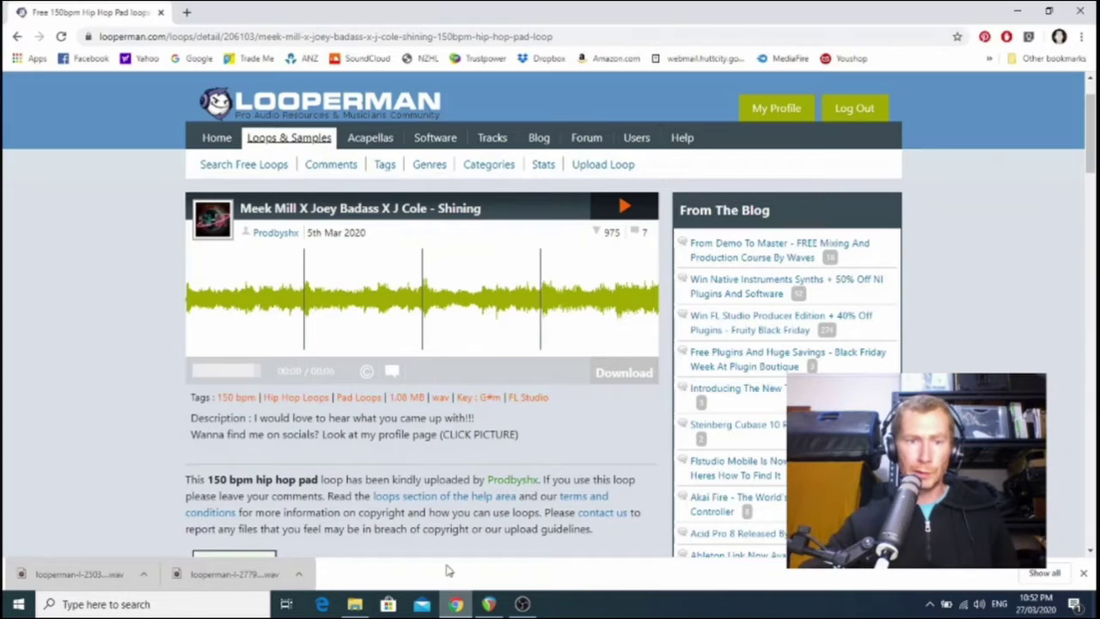
left_click(17, 37)
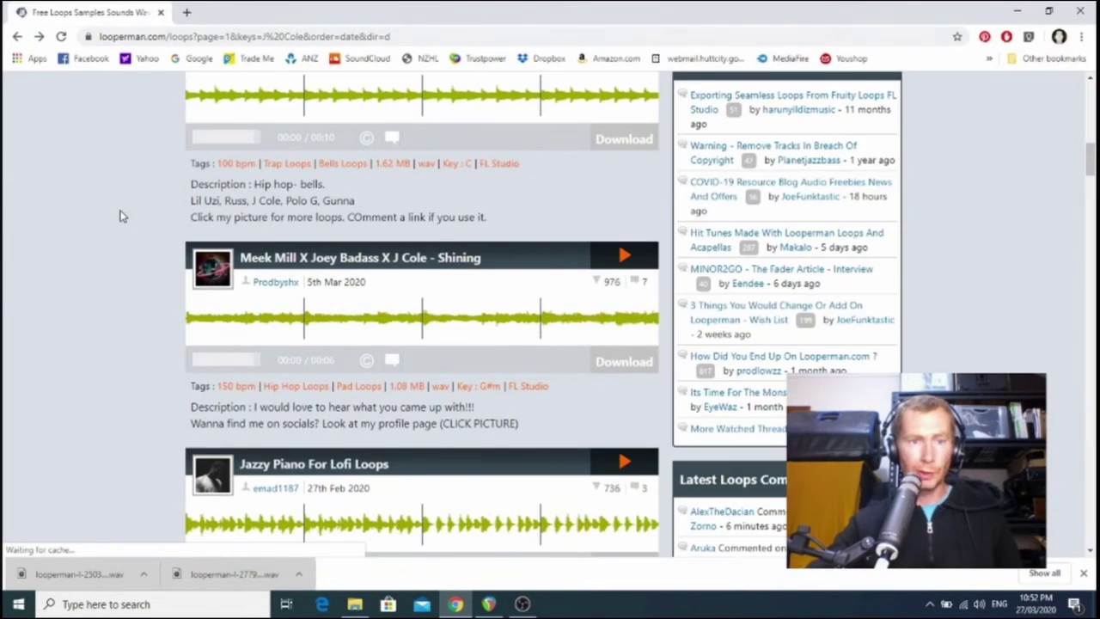
scroll(122, 220, "up", 10)
scroll(122, 216, "down", 2)
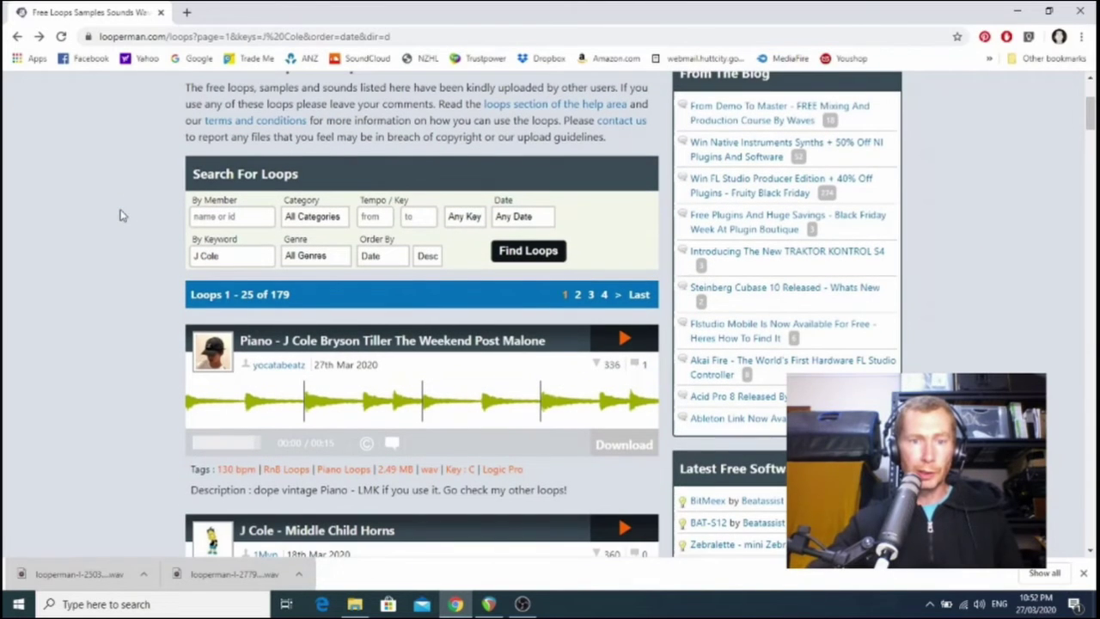
Restrict the Looperman loop search to the key of G#m.
left_click(465, 220)
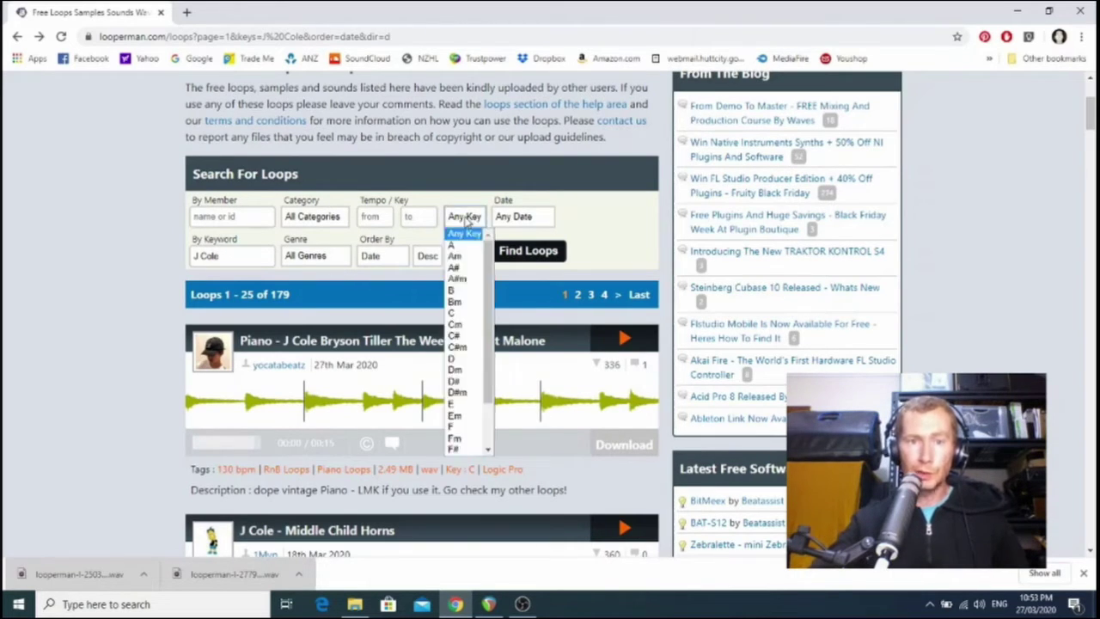
left_click_drag(493, 268, 490, 325)
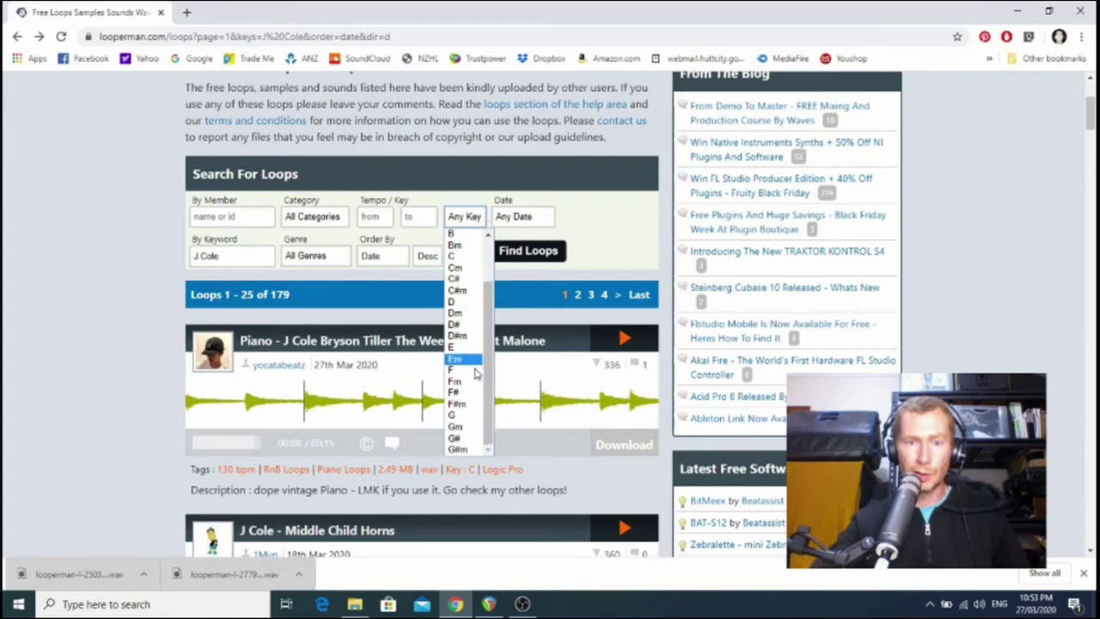
left_click(472, 449)
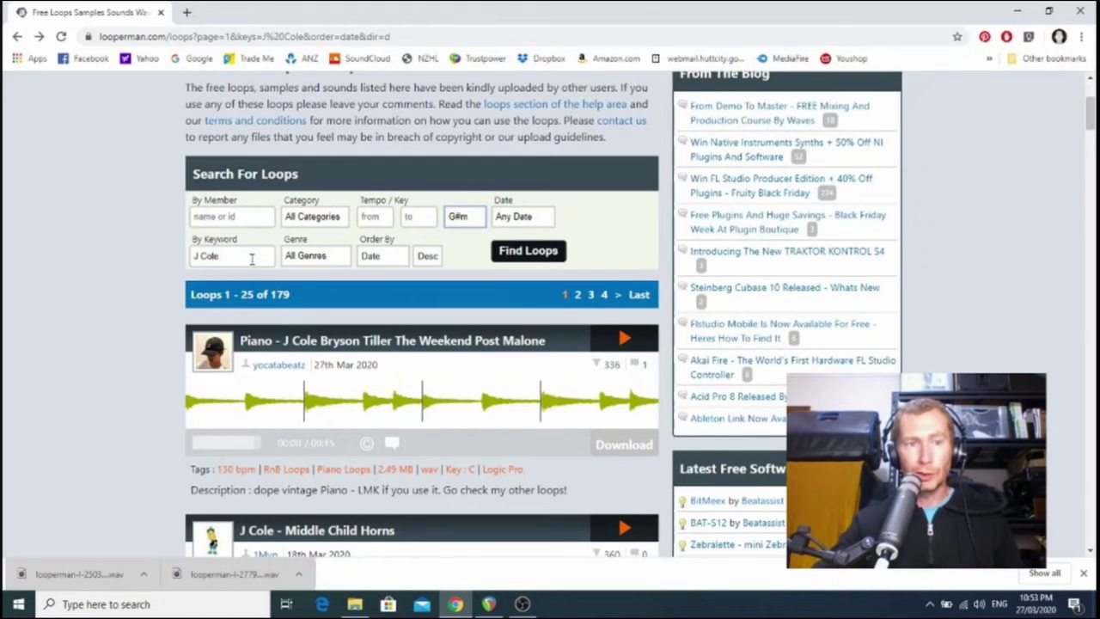
Replace the J Cole keyword with hip hop, run the G#m search, and return to REAPER.
left_click(252, 260)
left_click_drag(251, 258, 169, 258)
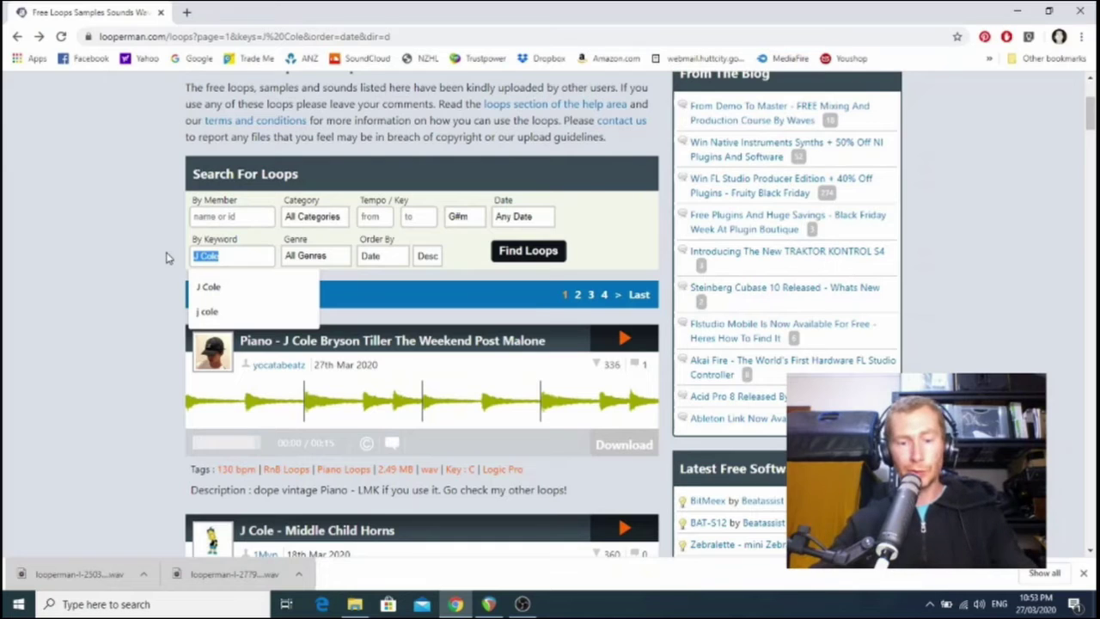
type("hi")
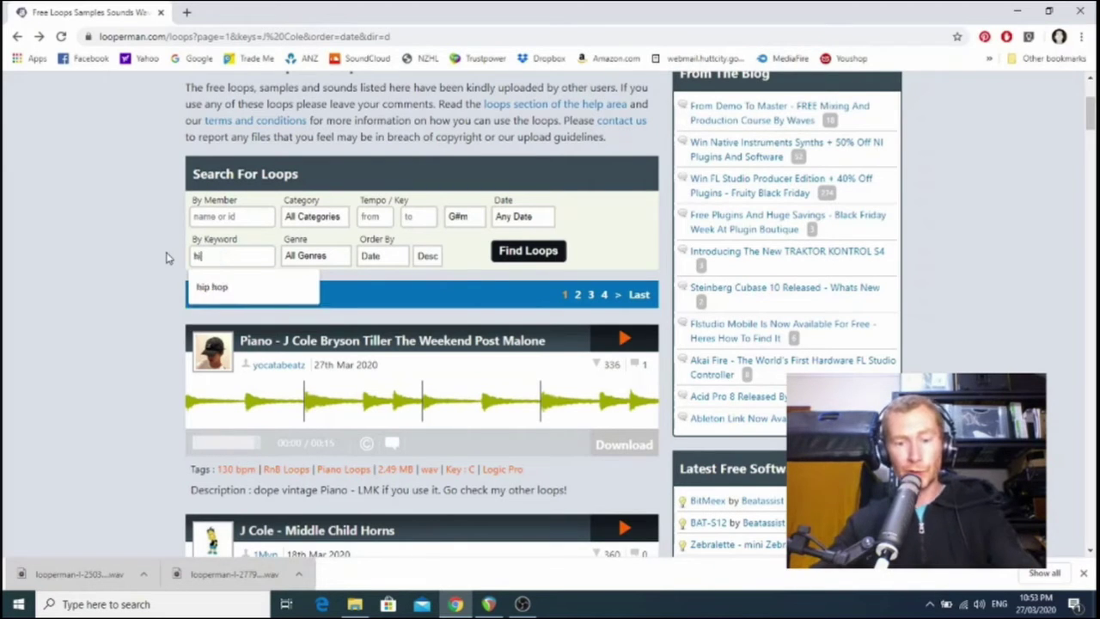
type("p hop")
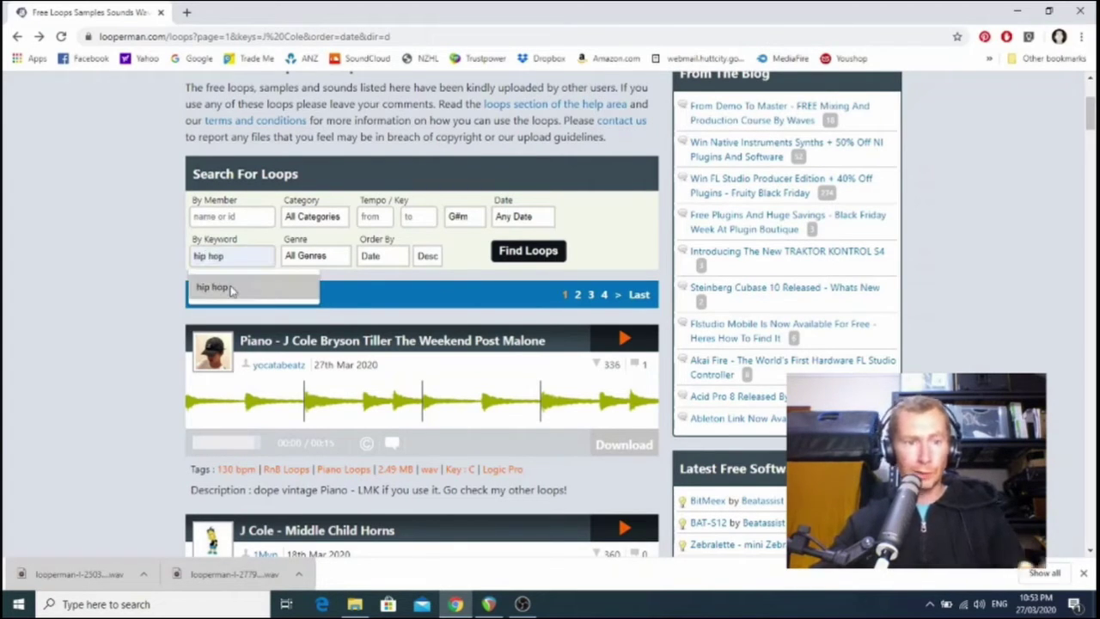
left_click(230, 290)
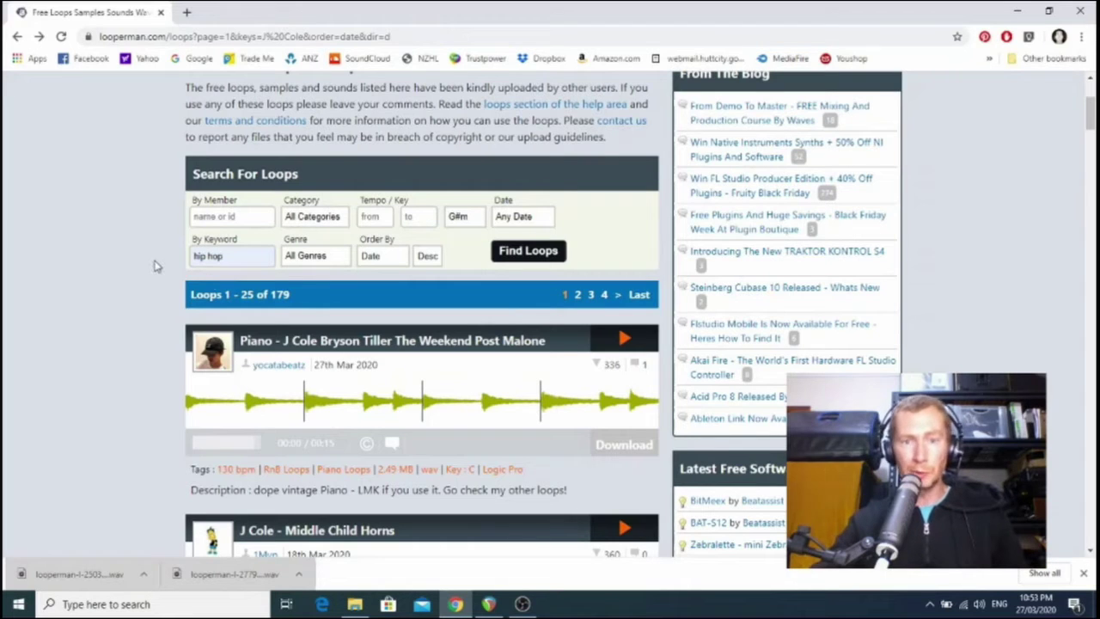
left_click(528, 250)
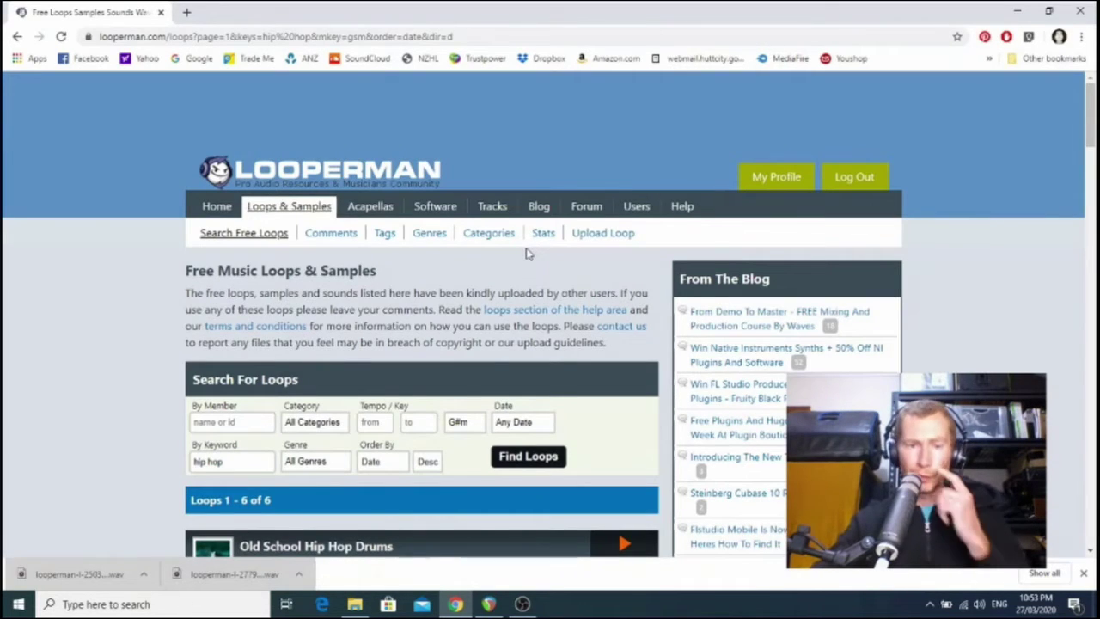
scroll(525, 254, "down", 1)
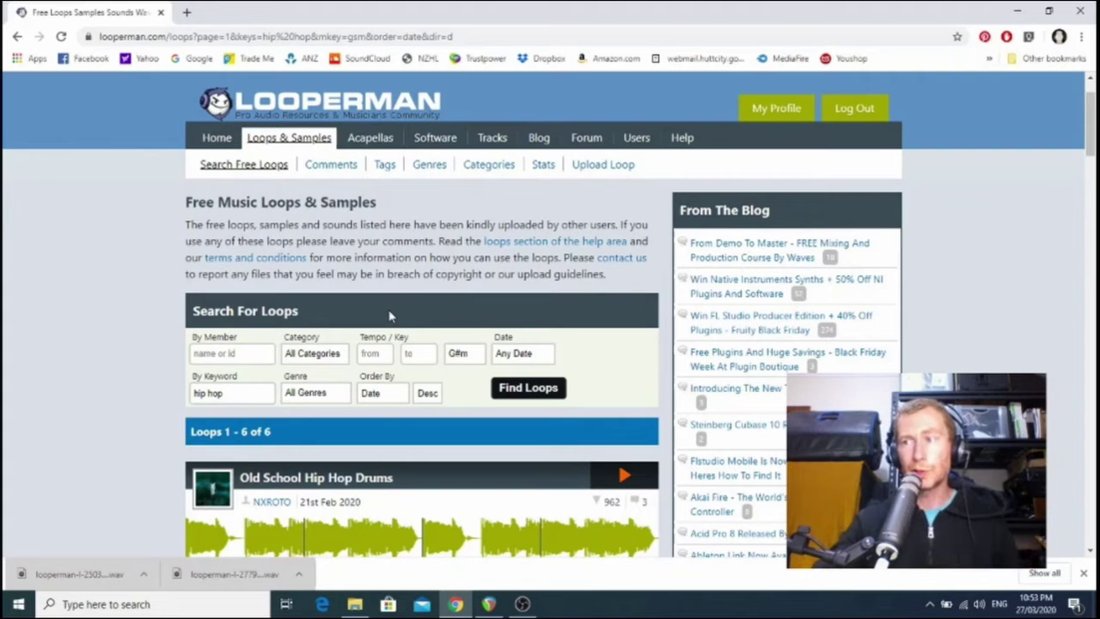
left_click(488, 604)
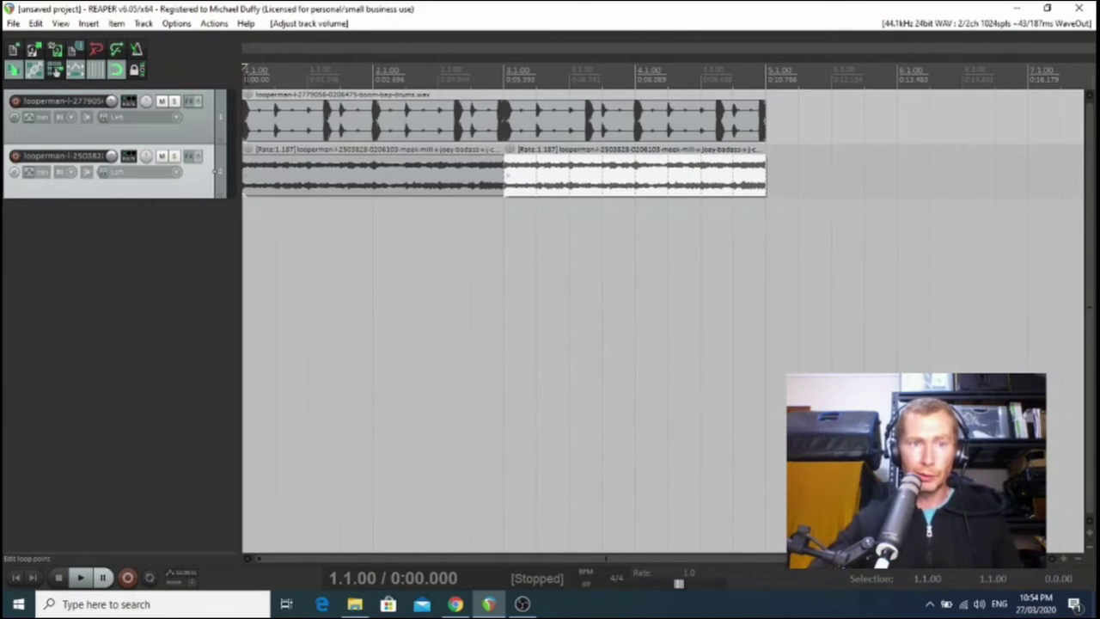
Loop-play bars 1–5 of drums and pad with Repeat enabled.
left_click_drag(244, 69, 764, 82)
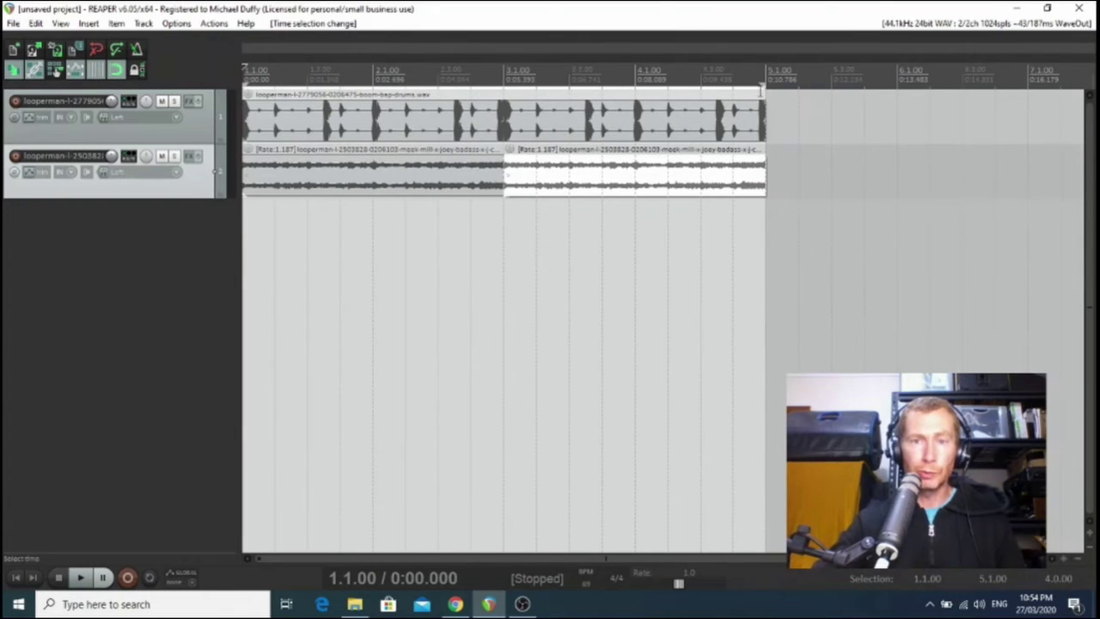
left_click(149, 578)
key("space")
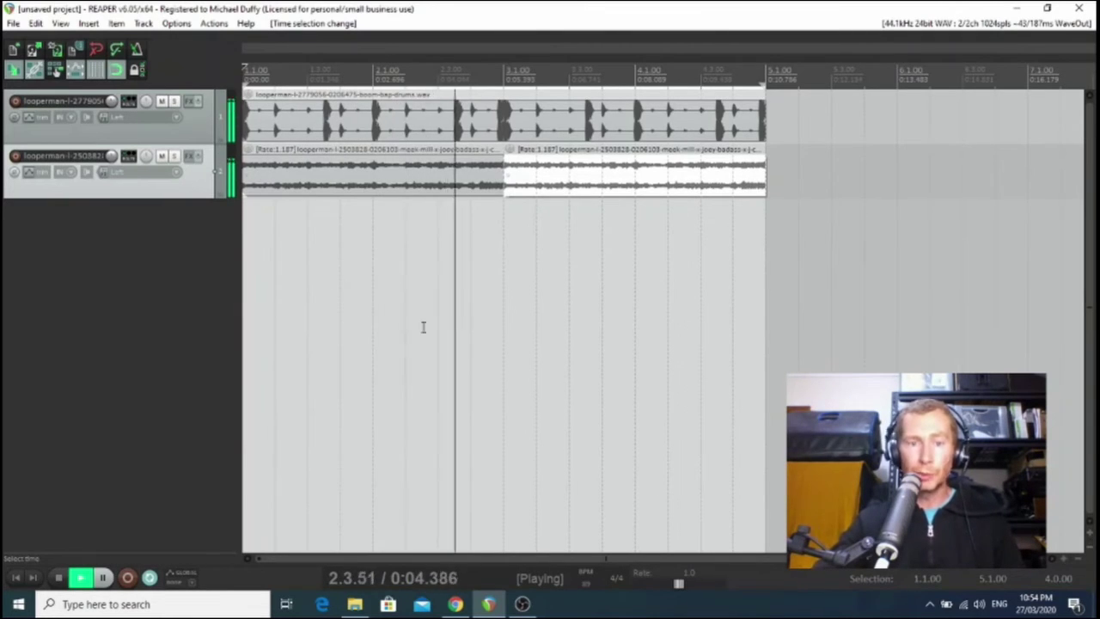
key("space")
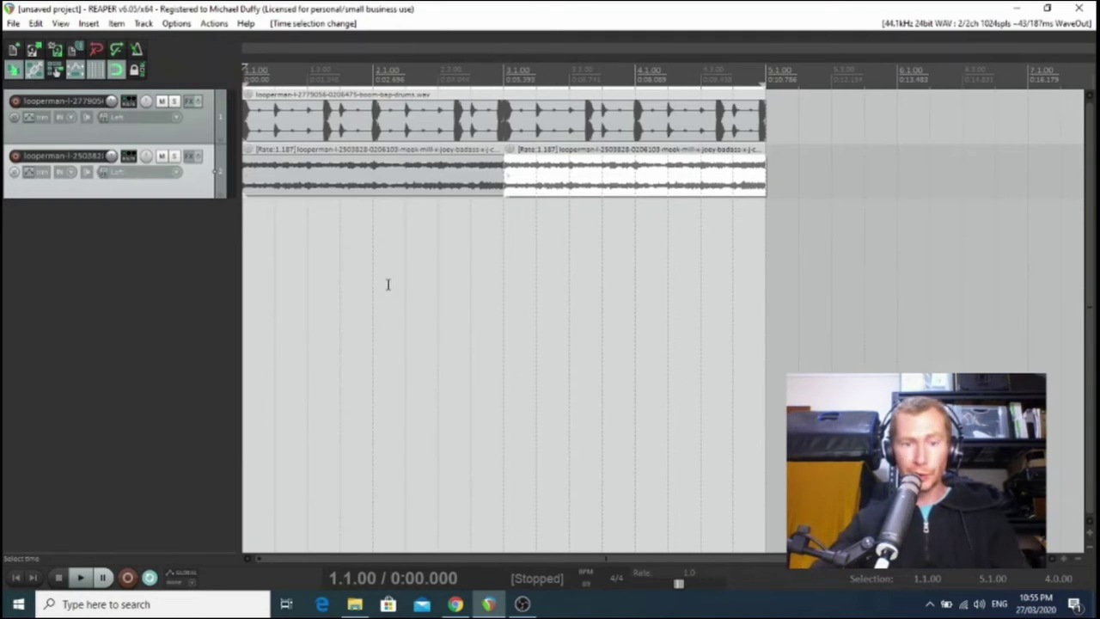
key("space")
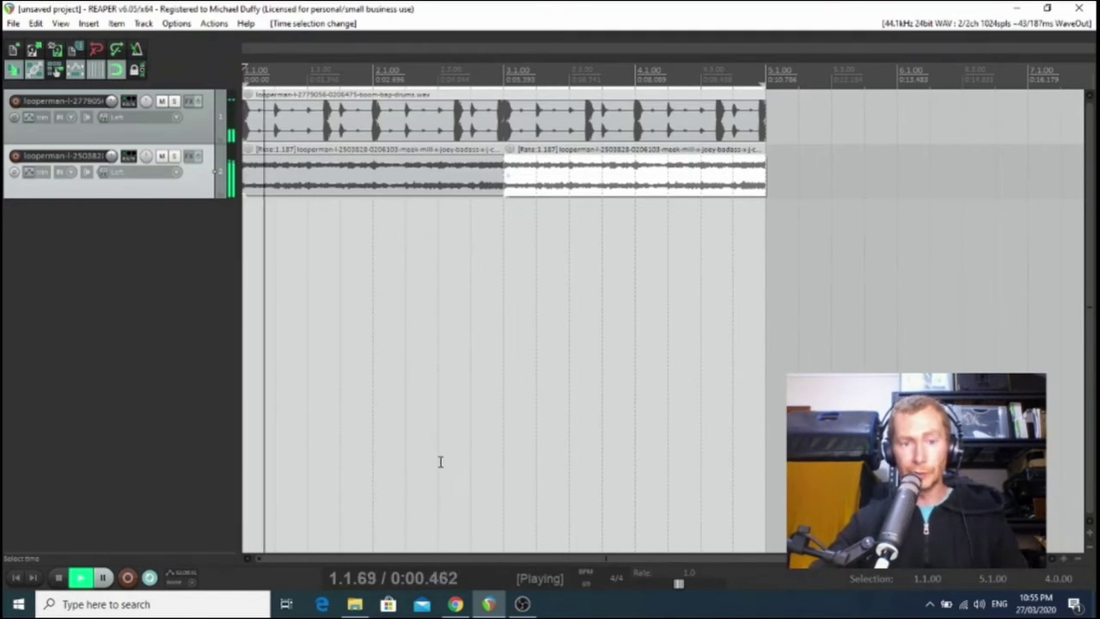
Preview the Broken Guitar Loop and the CIRRUS CLOUDS ambient loop on Looperman.
left_click(456, 604)
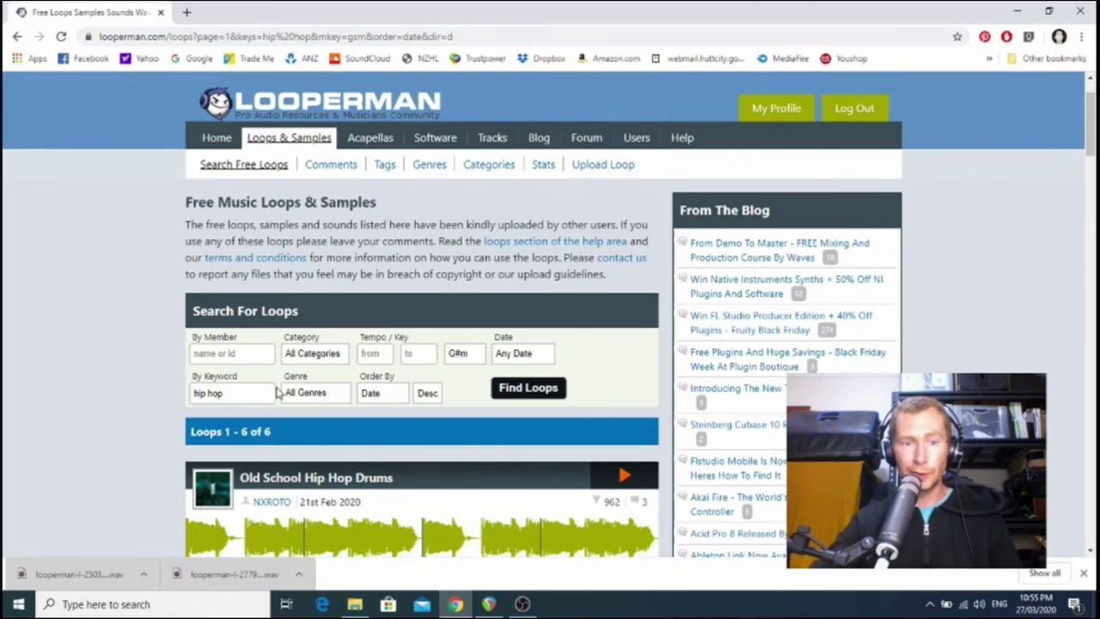
scroll(107, 241, "down", 1)
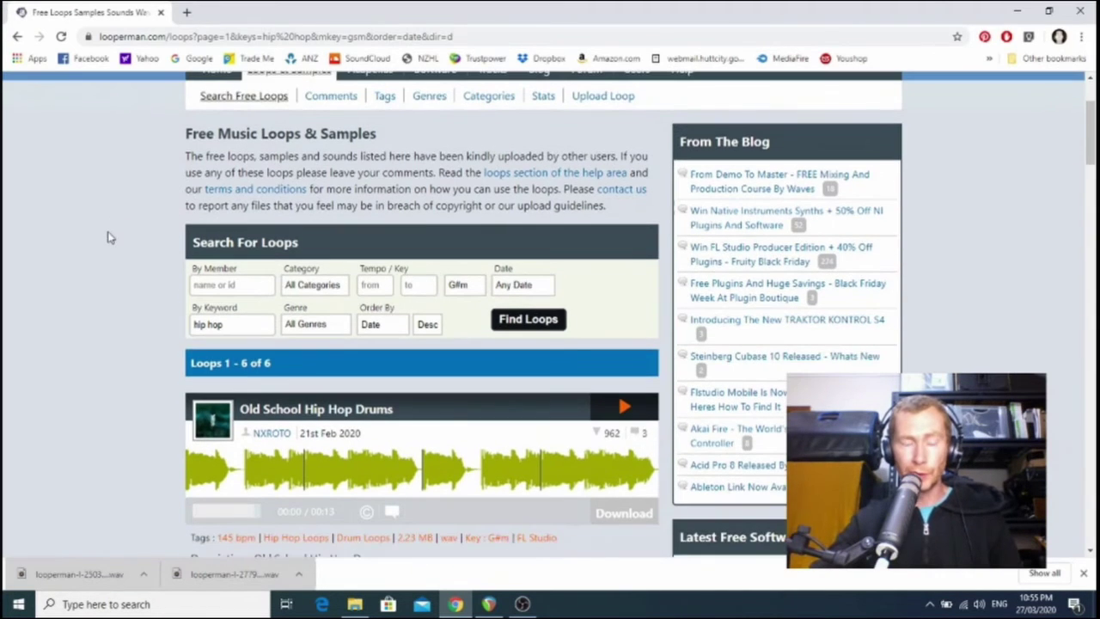
scroll(107, 237, "down", 2)
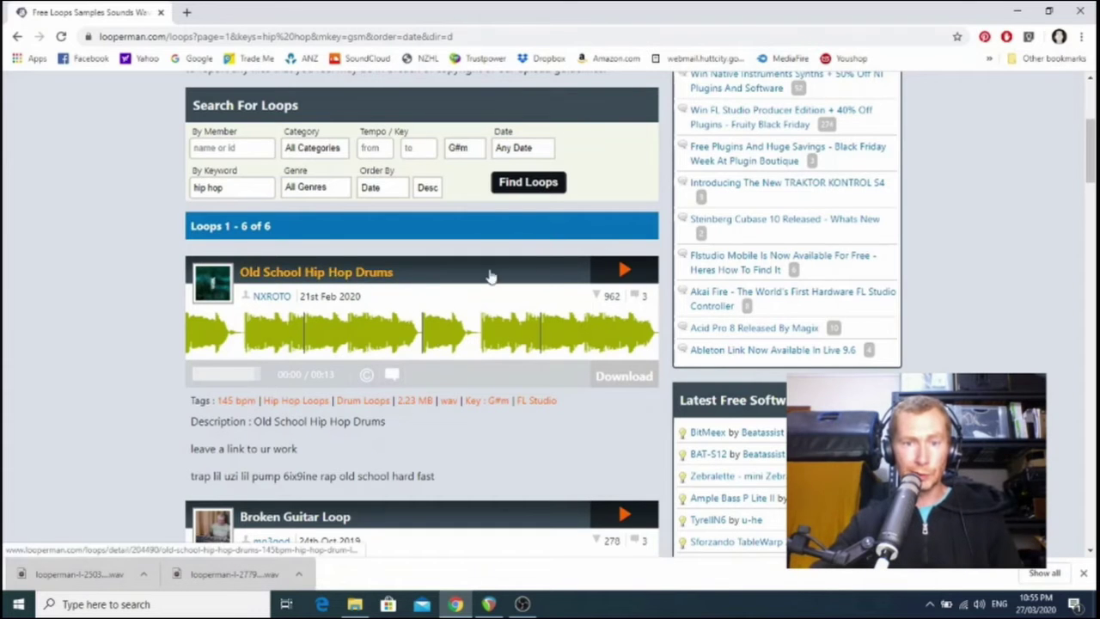
scroll(585, 297, "down", 5)
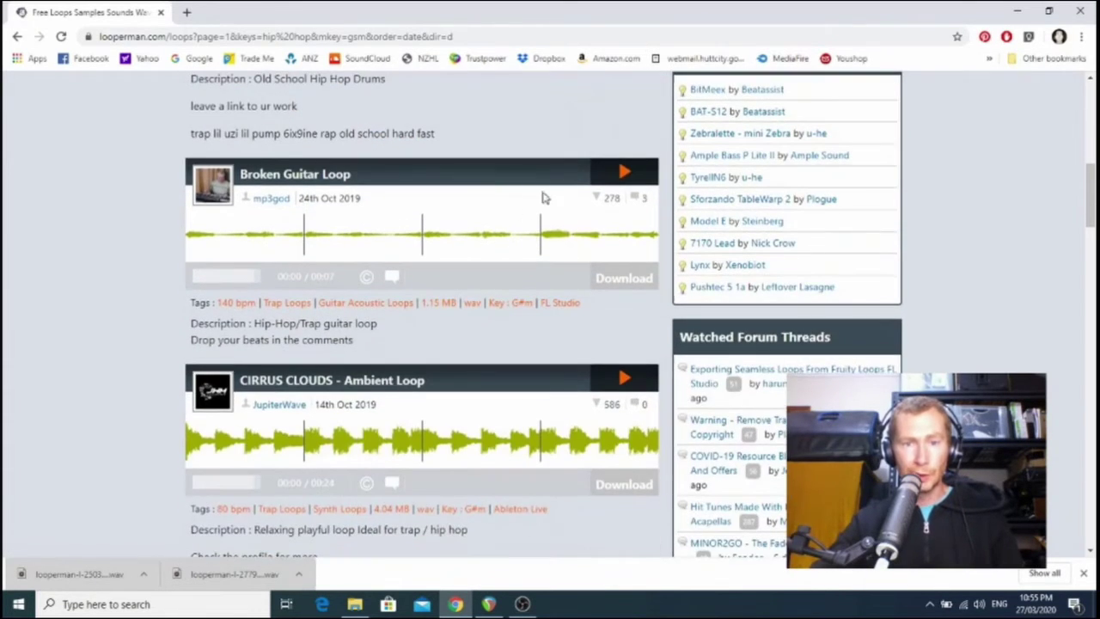
scroll(565, 138, "up", 2)
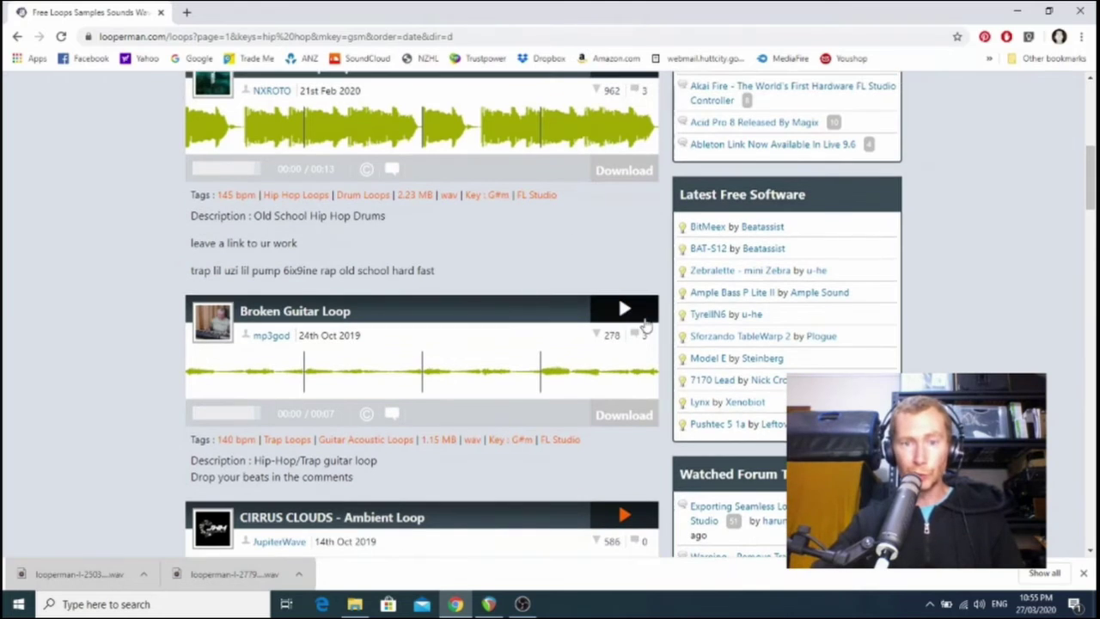
left_click(624, 310)
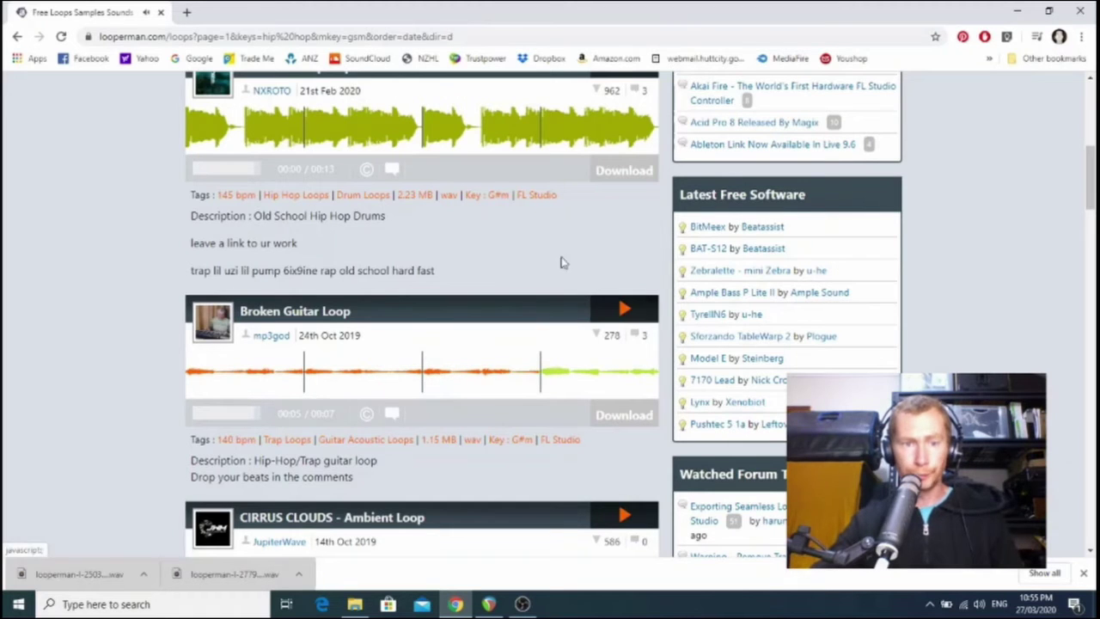
scroll(519, 235, "down", 2)
left_click(625, 311)
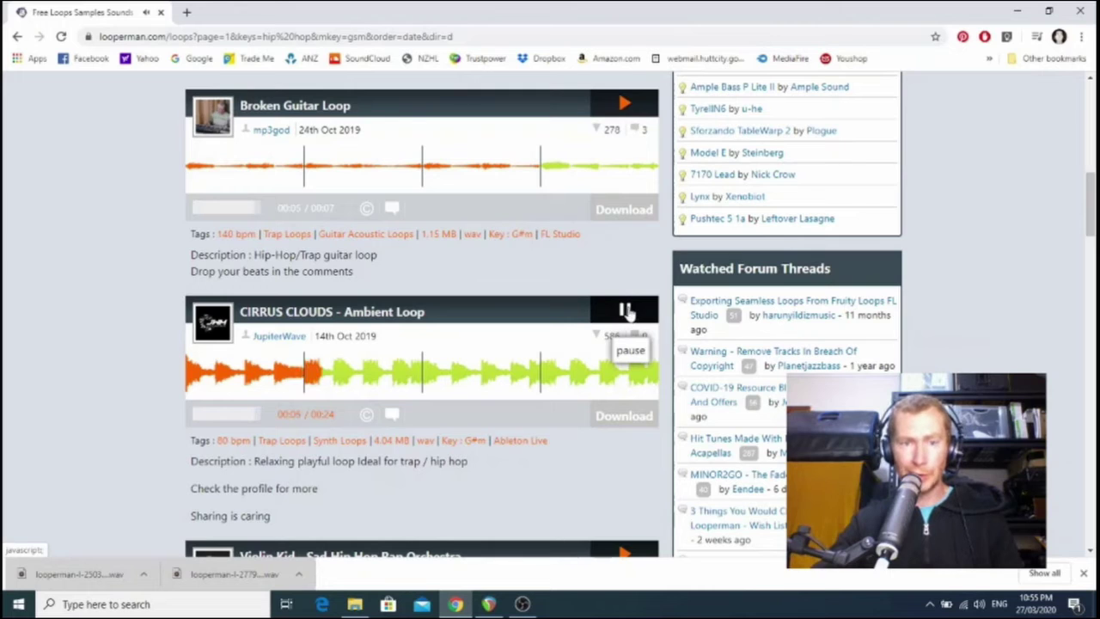
left_click(625, 311)
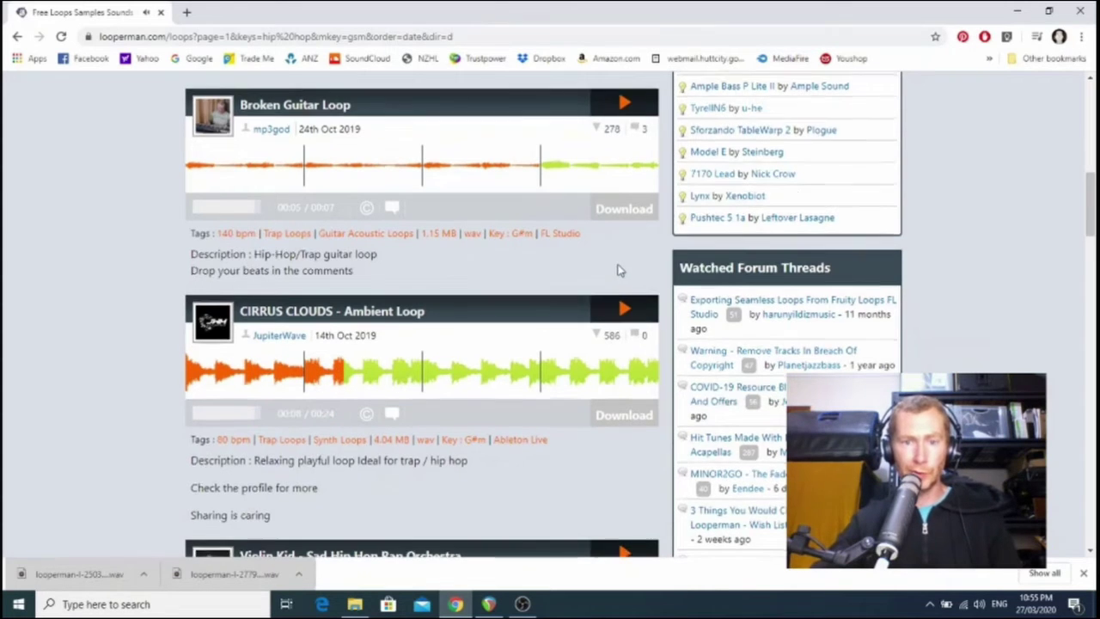
Download the 80 bpm G#m CIRRUS CLOUDS loop wav from its download page.
scroll(626, 292, "down", 2)
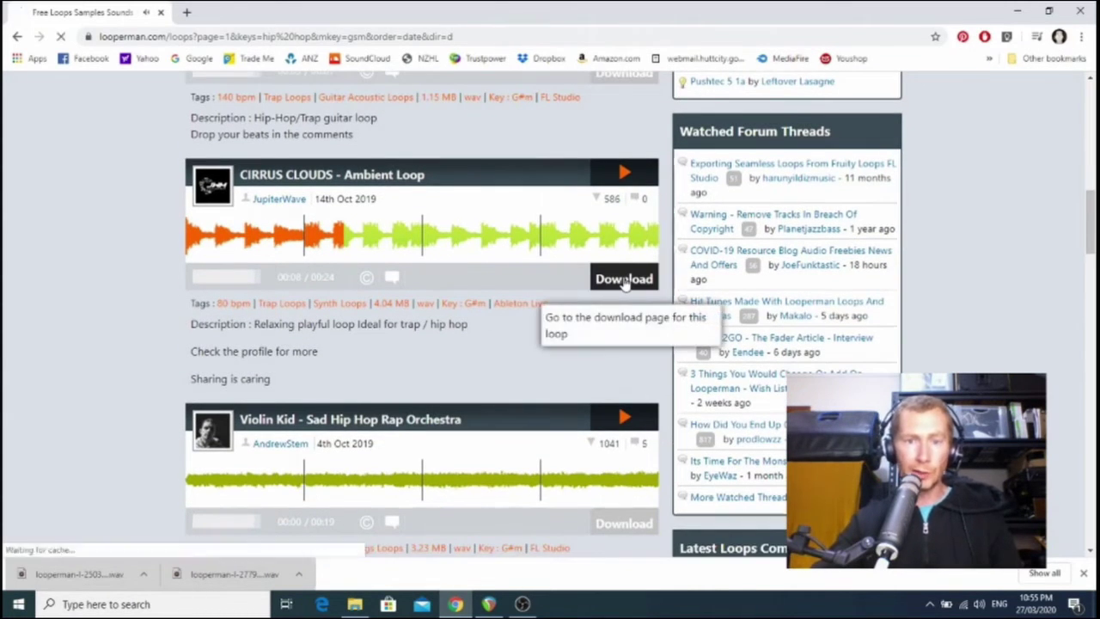
left_click(625, 284)
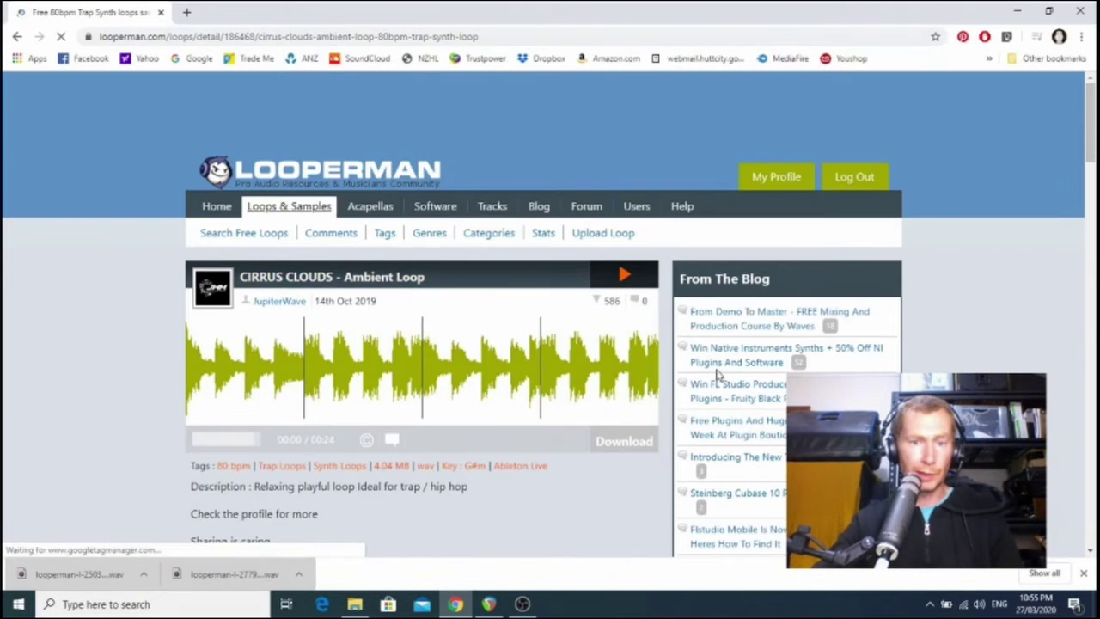
scroll(567, 337, "down", 2)
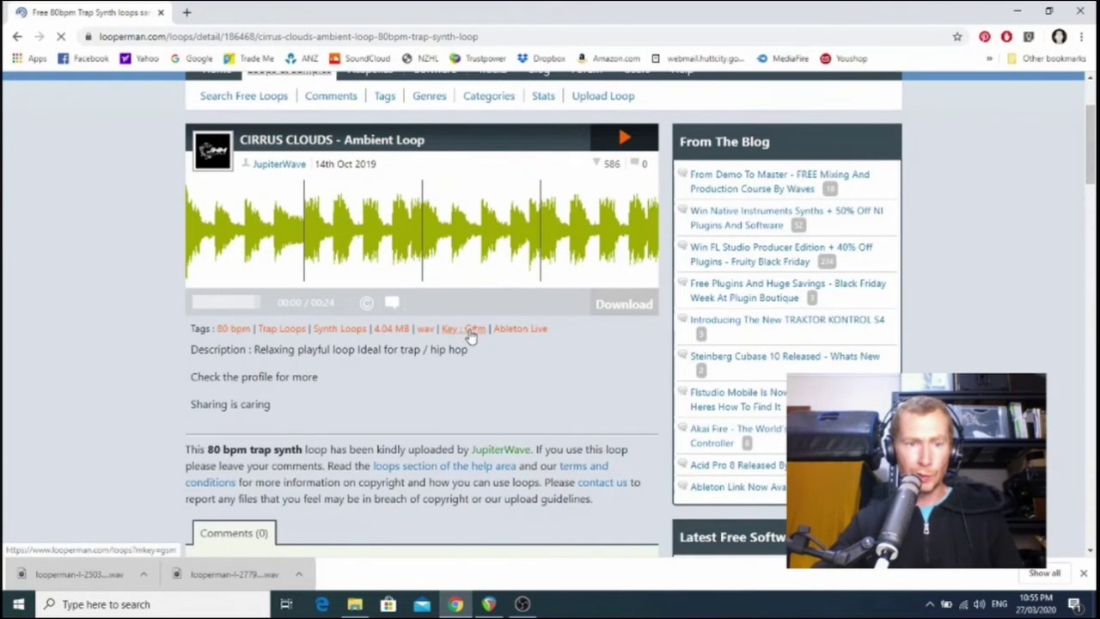
left_click(637, 312)
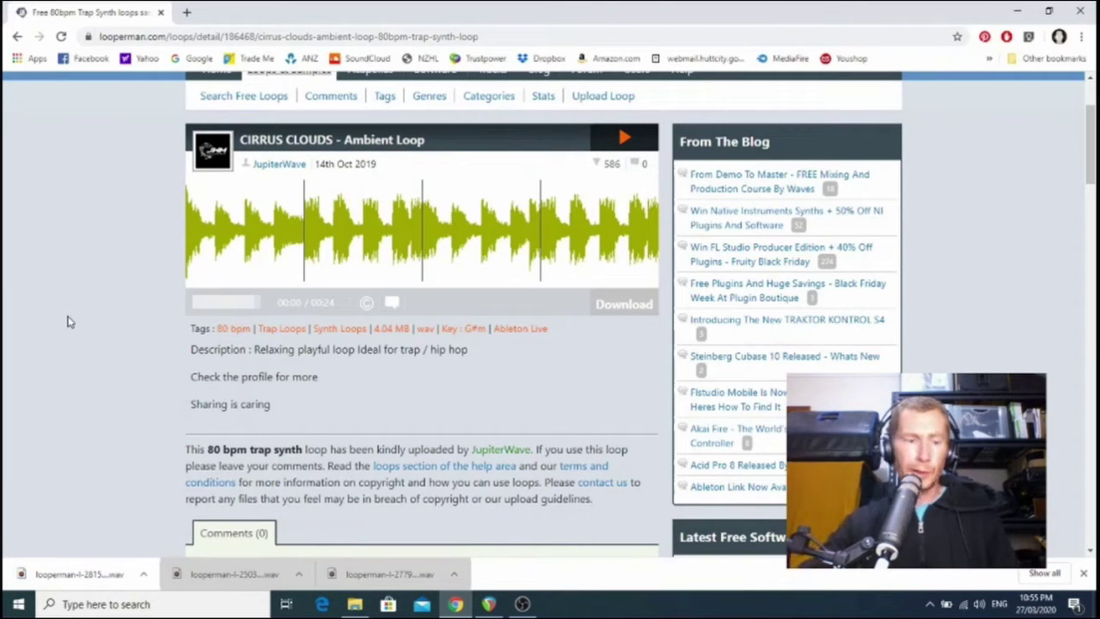
left_click(87, 580)
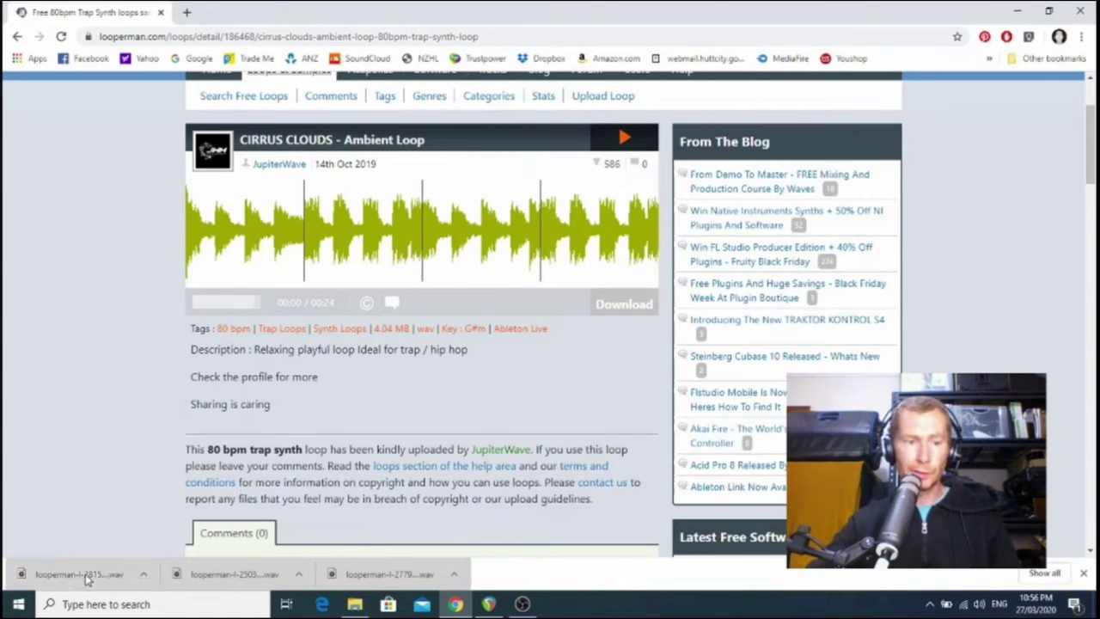
Add the CIRRUS CLOUDS wav on a third track at bar 1, then stop playback and clear the time selection.
left_click_drag(93, 580, 249, 219)
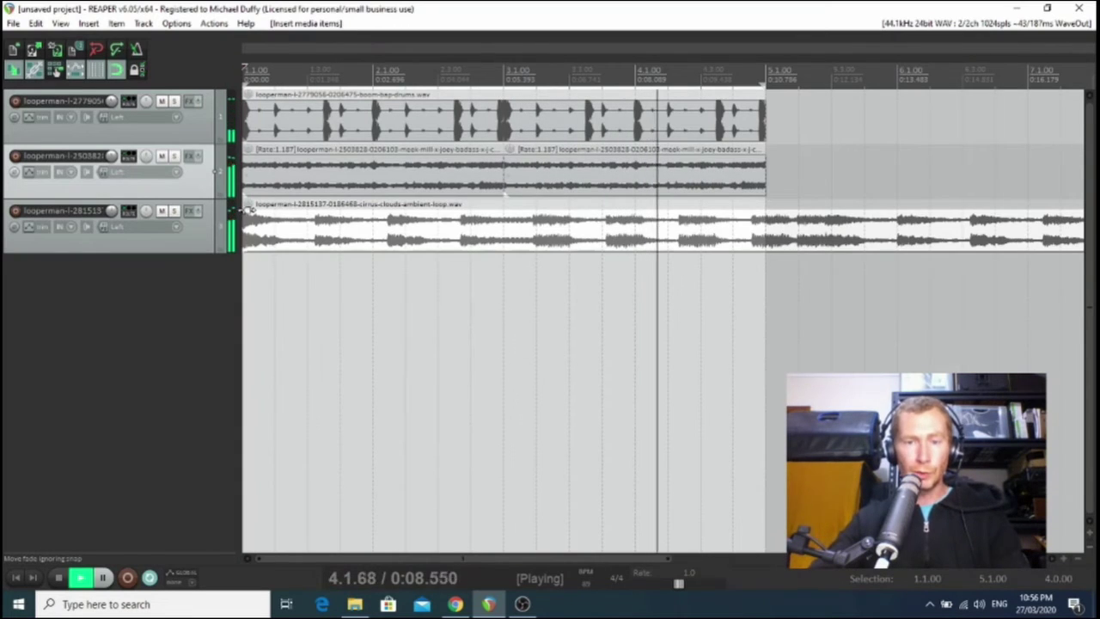
key("space")
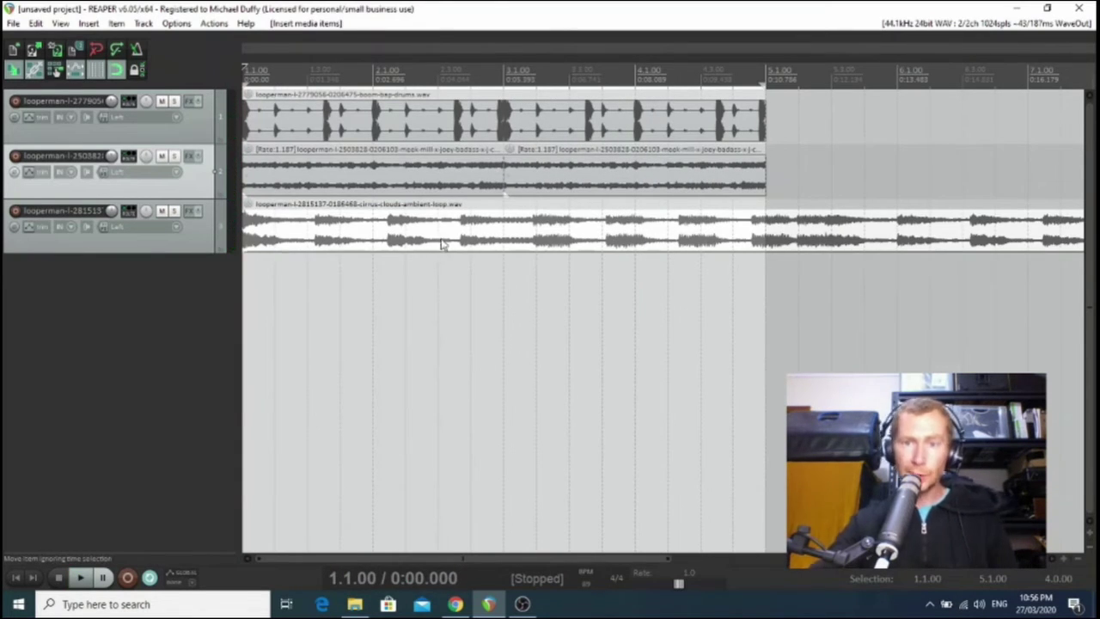
scroll(458, 249, "down", 6)
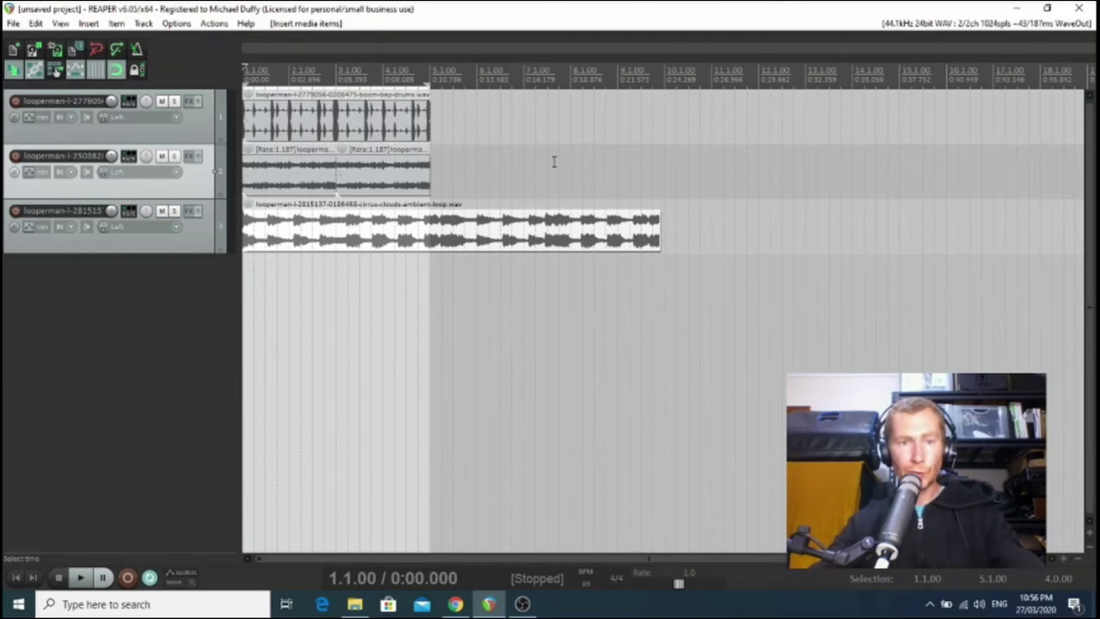
key("Escape")
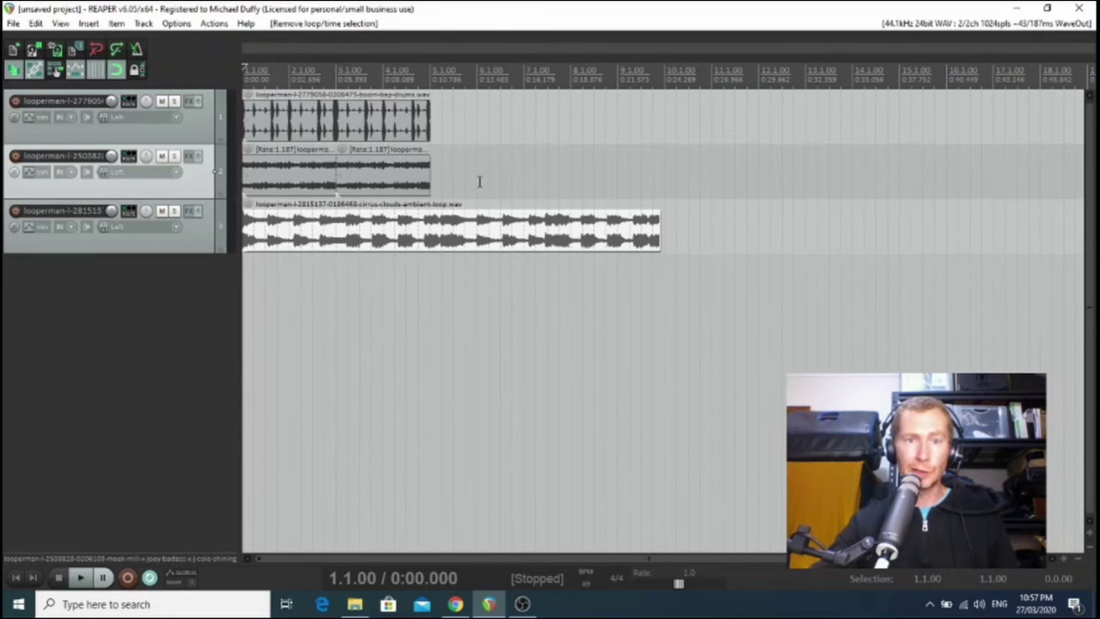
Copy the track 1 and 2 drum and sample items so a repeat of bars 1–4 starts at bar 5.
left_click_drag(479, 181, 299, 123)
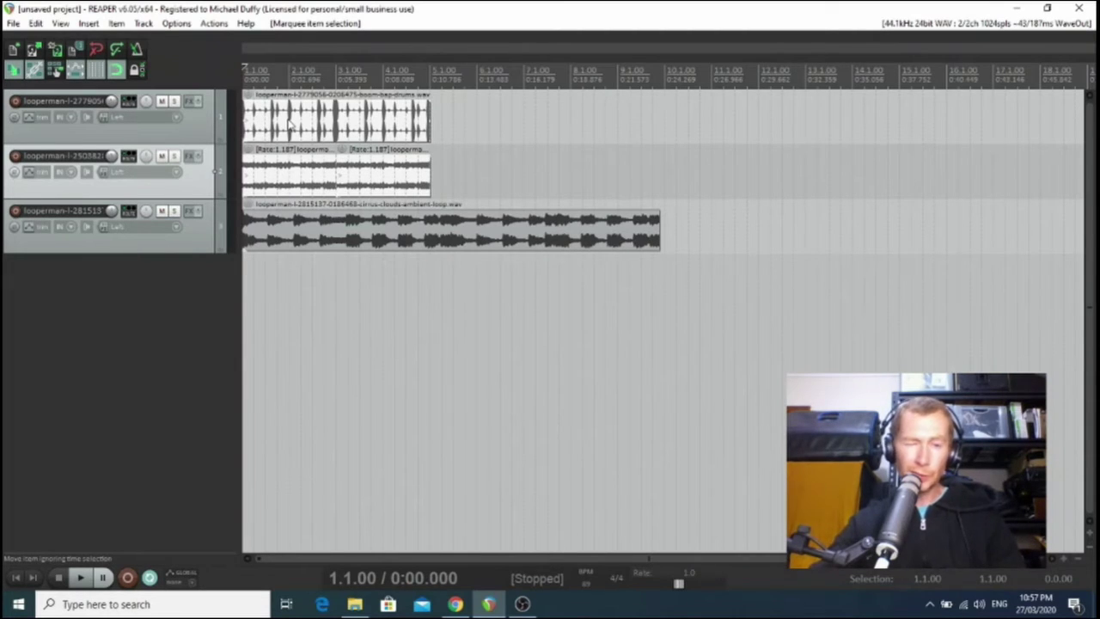
left_click_drag(284, 127, 462, 130)
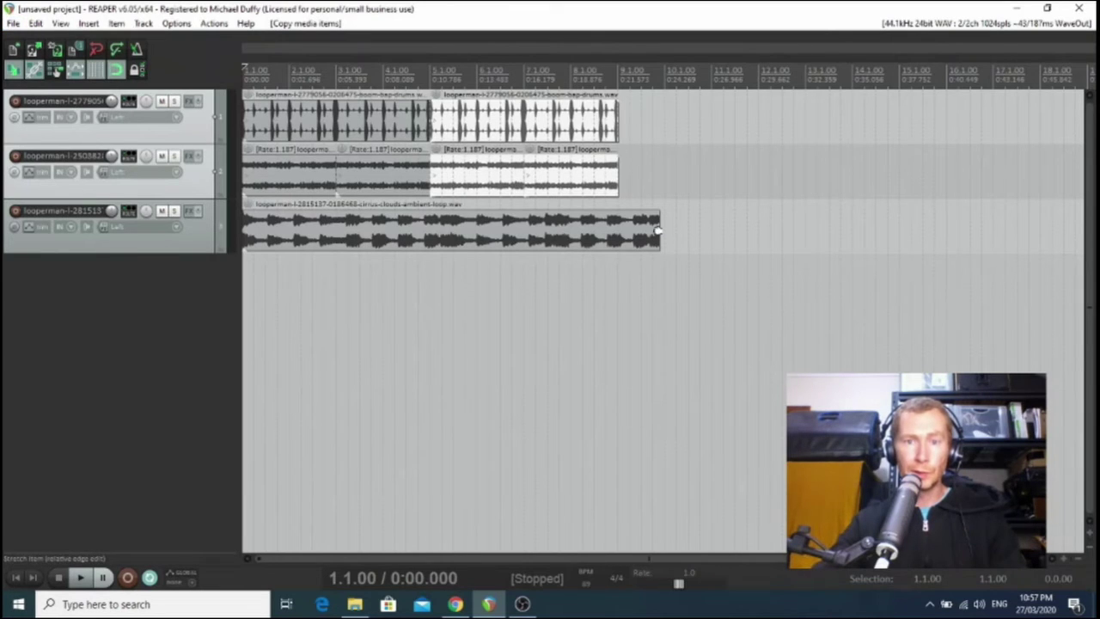
Stretch the Cirrus Clouds ambient loop to rate 1.112 so it ends at bar 9.
left_click_drag(658, 230, 617, 232)
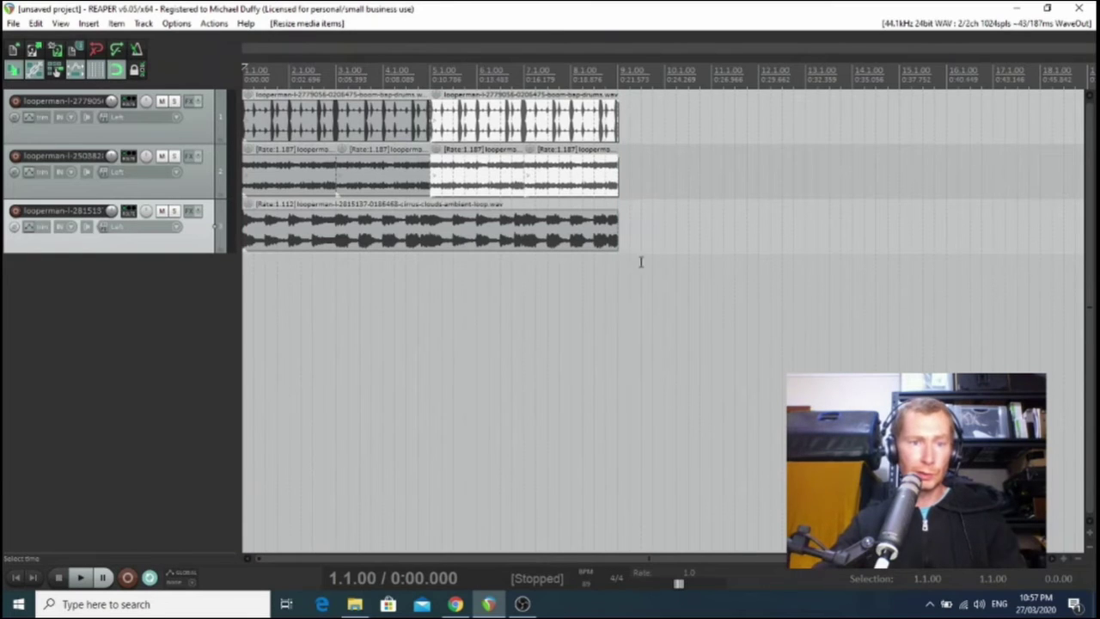
mouse_move(112, 213)
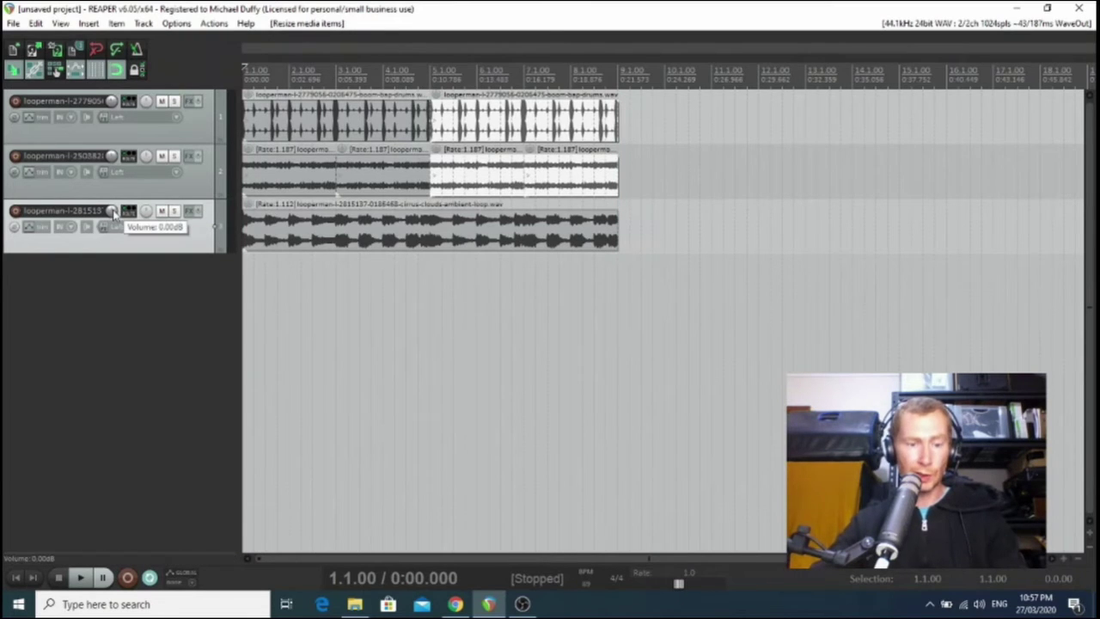
scroll(112, 213, "down", 1)
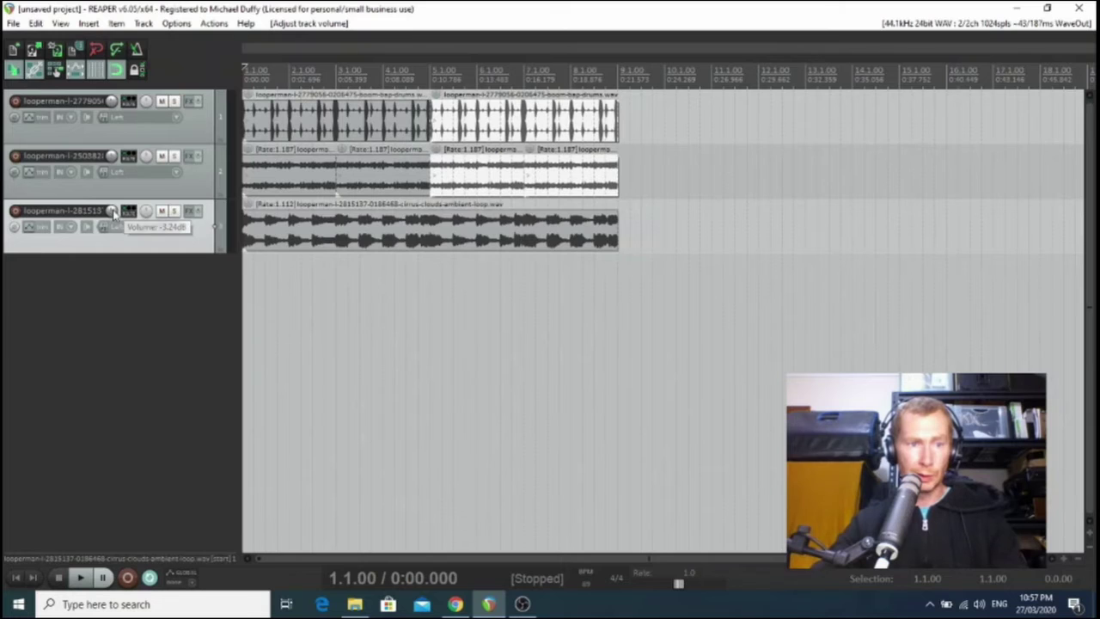
Play the arrangement from the start, then mark a time selection from 1.1.00 to 1.4.00.
key("space")
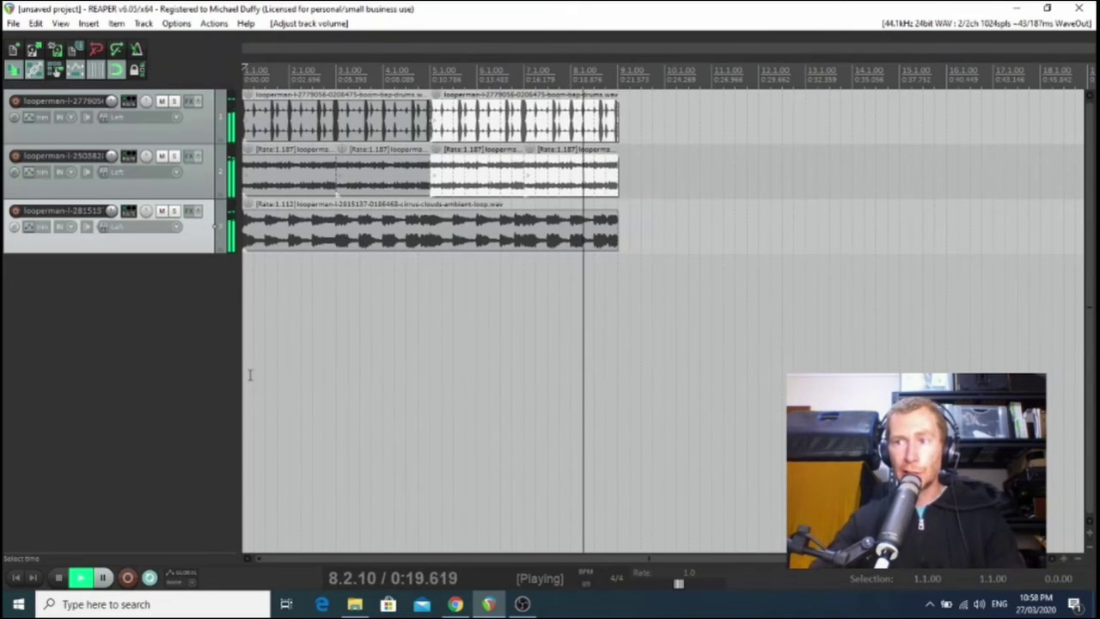
key("space")
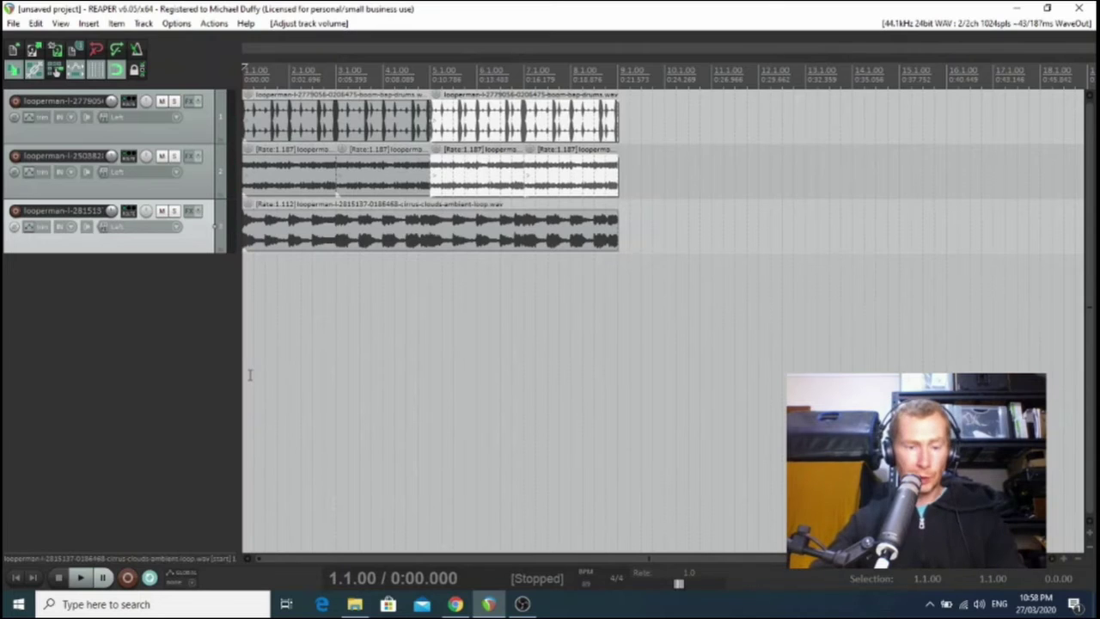
left_click_drag(245, 82, 618, 86)
Replace the short selection with a 1.1.00–9.1.00 time selection and play the three loops.
key("Page_Down")
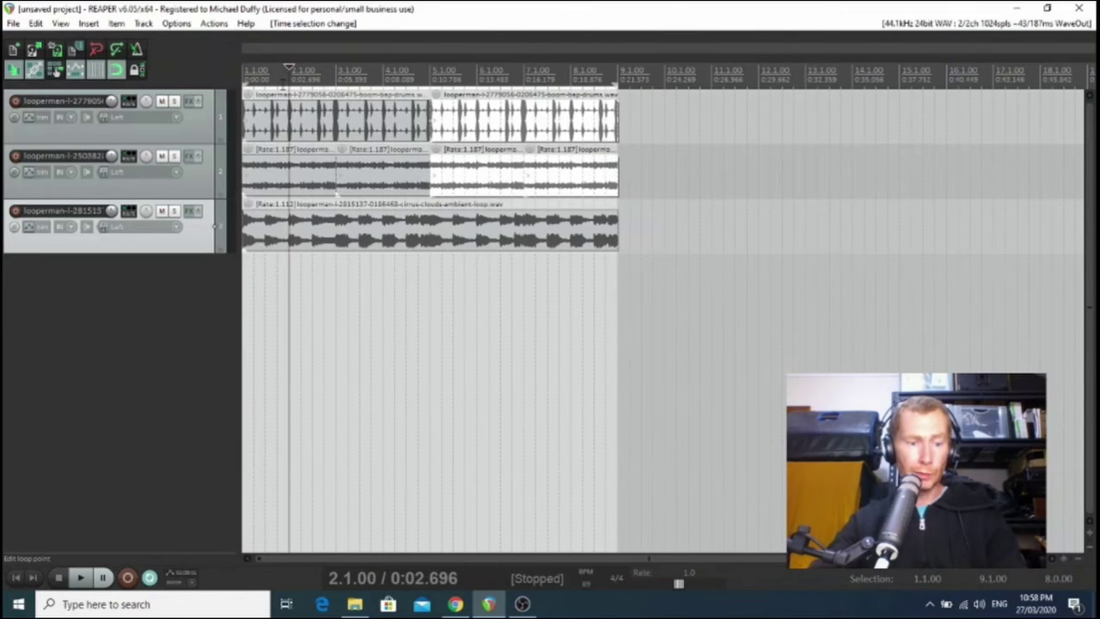
key("Escape")
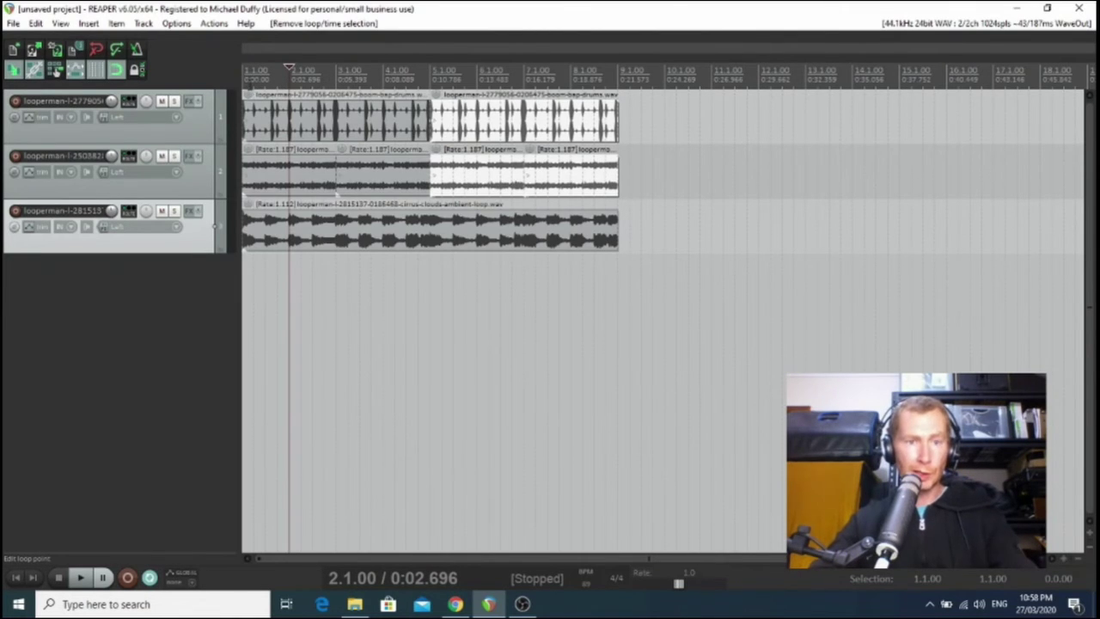
left_click_drag(246, 80, 617, 79)
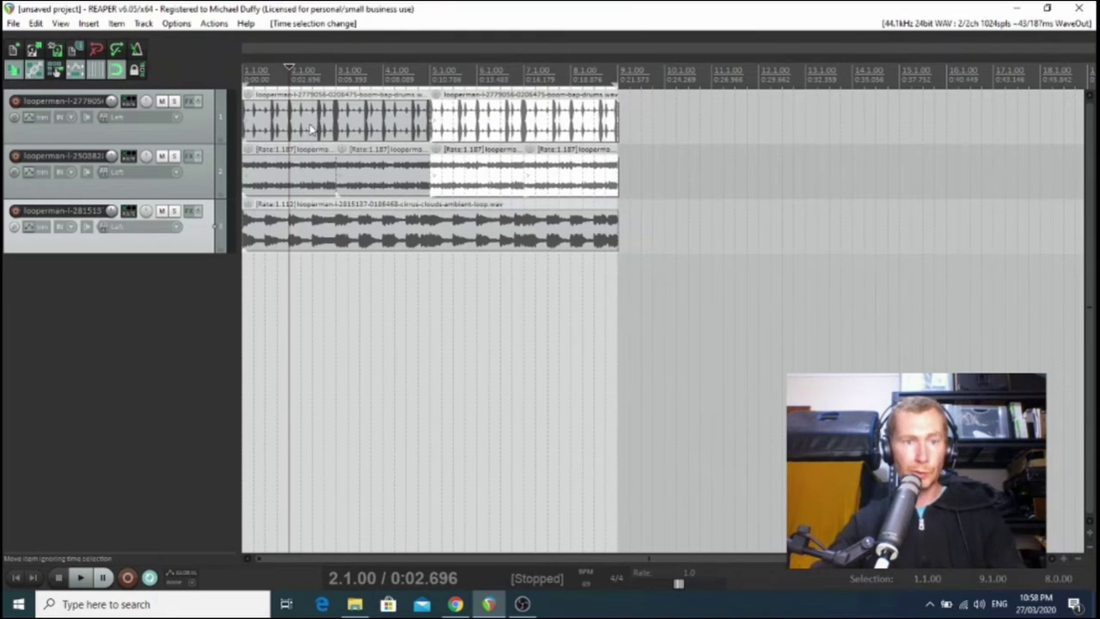
key("space")
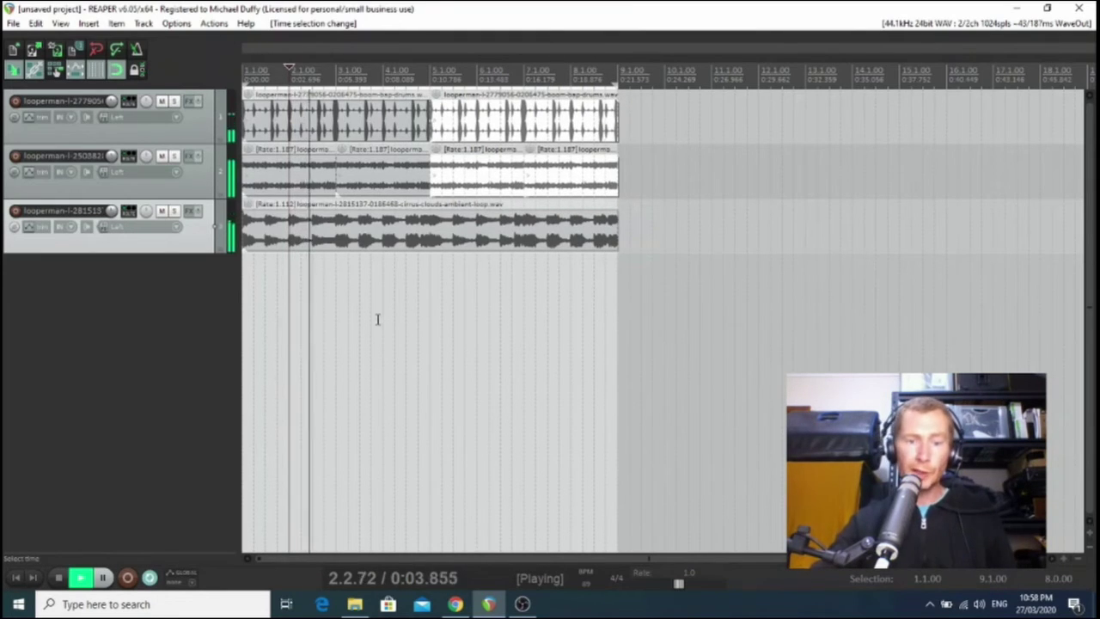
Switch to the browser and return to the Looperman hip hop loop search results.
mouse_move(456, 606)
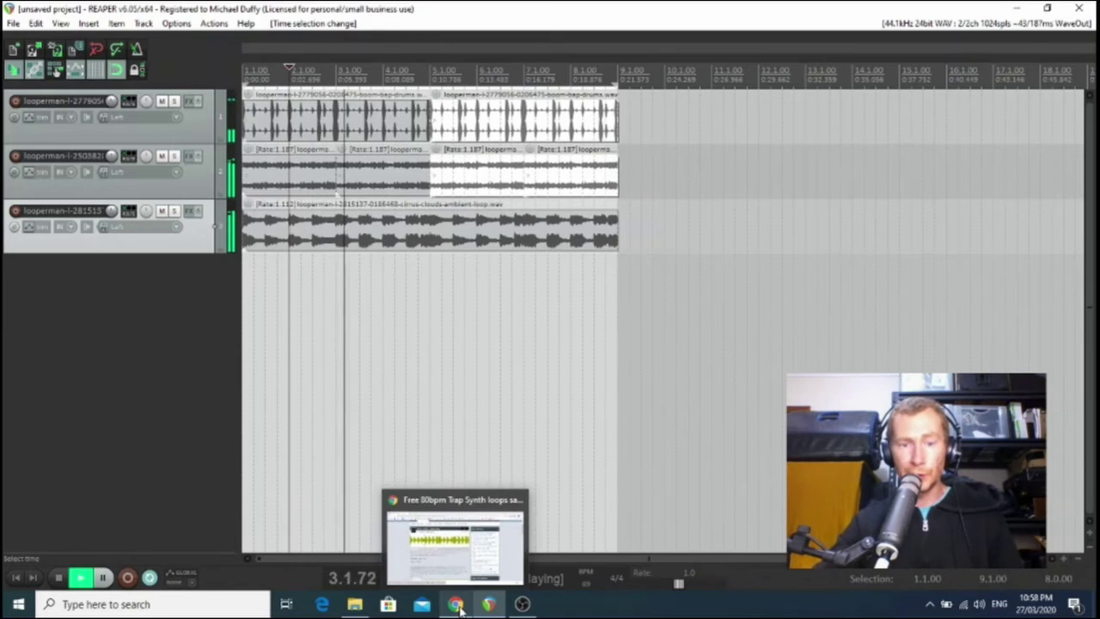
left_click(455, 537)
scroll(109, 237, "up", 3)
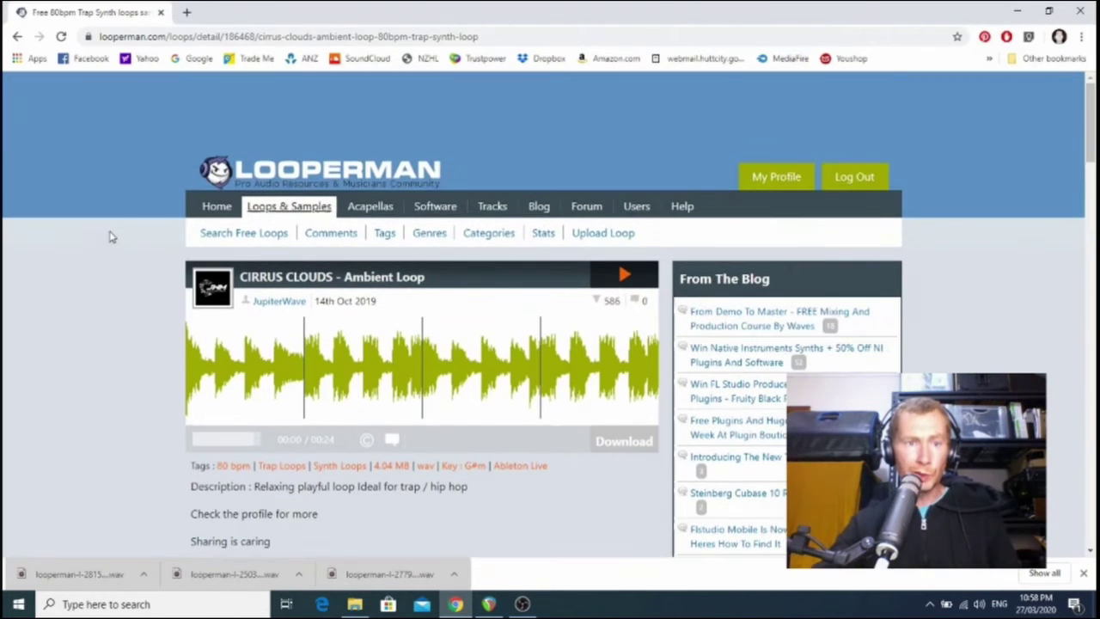
scroll(136, 294, "down", 2)
scroll(66, 152, "up", 2)
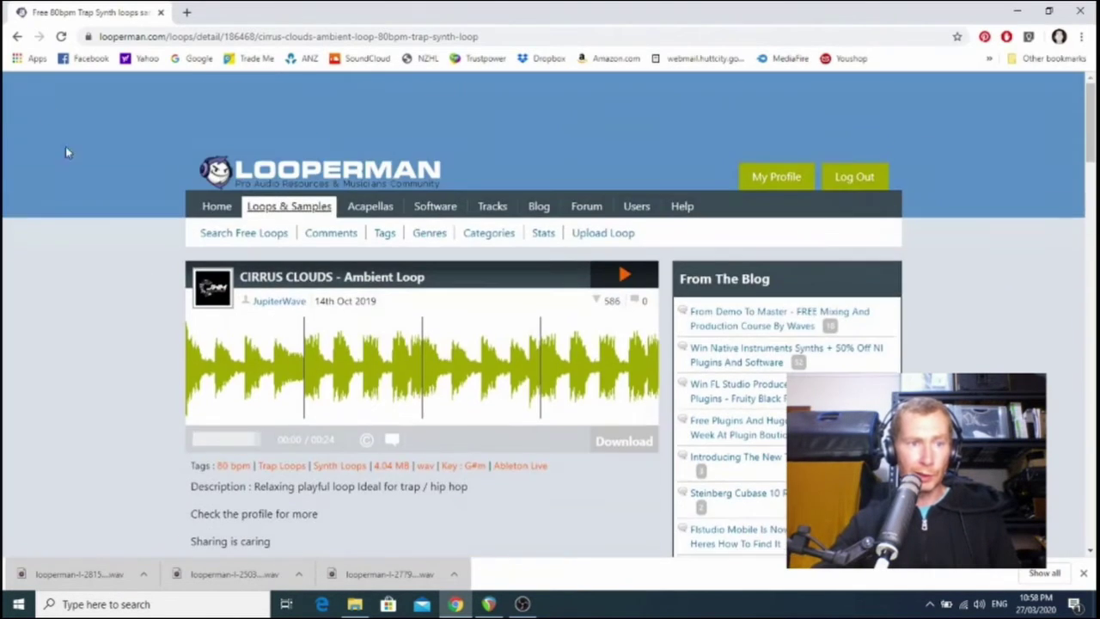
left_click(18, 36)
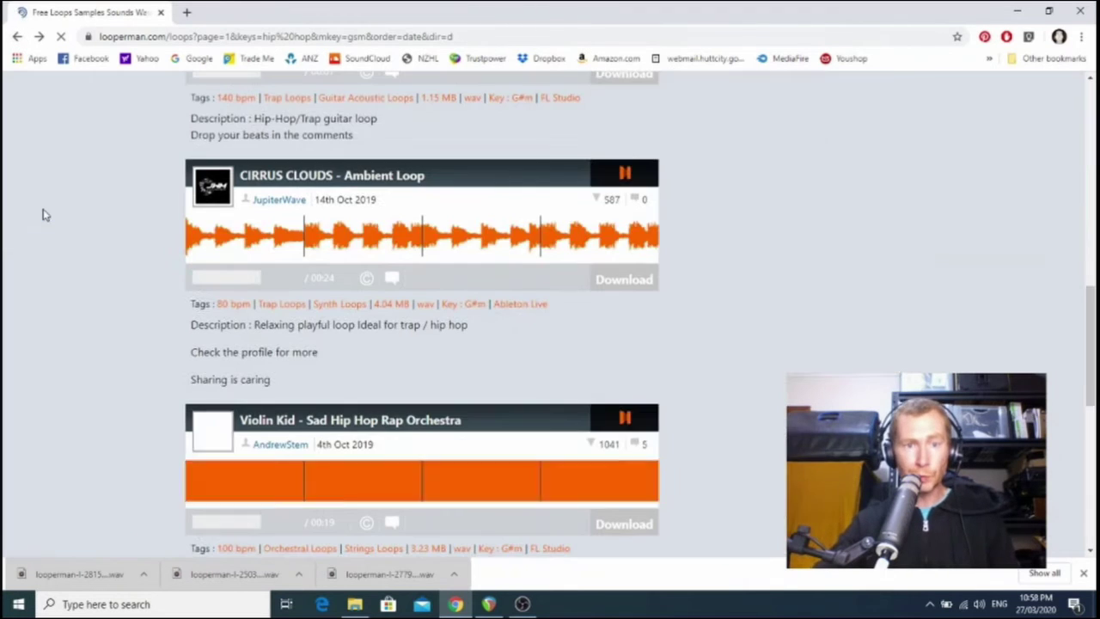
scroll(53, 208, "down", 2)
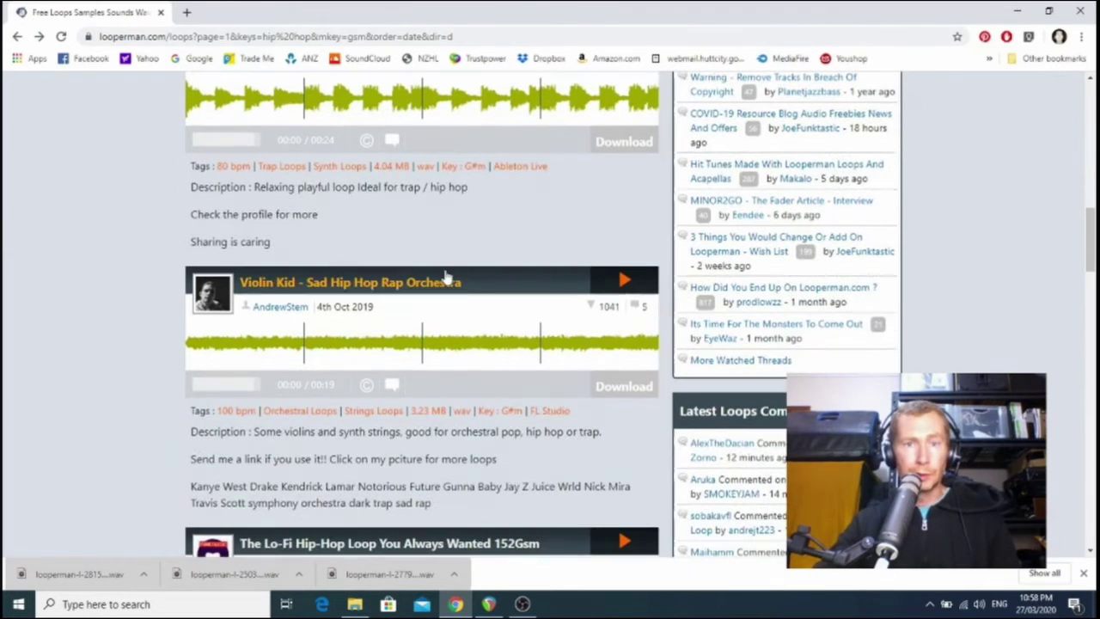
Preview the Violin Kid - Sad Hip Hop Rap Orchestra loop and download it from its page.
left_click(625, 281)
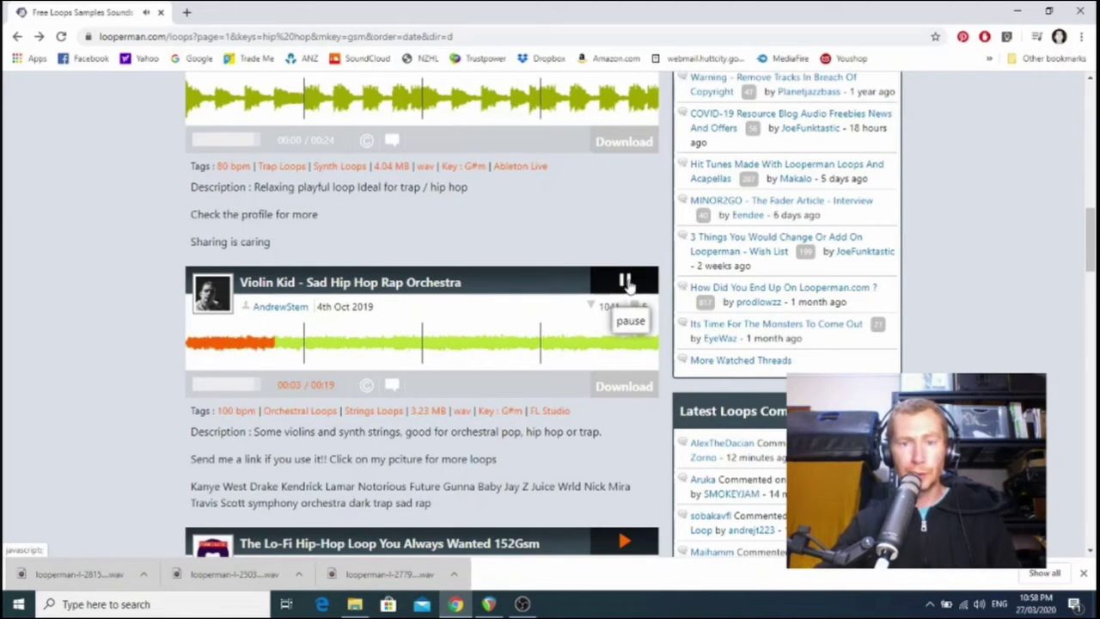
left_click(626, 283)
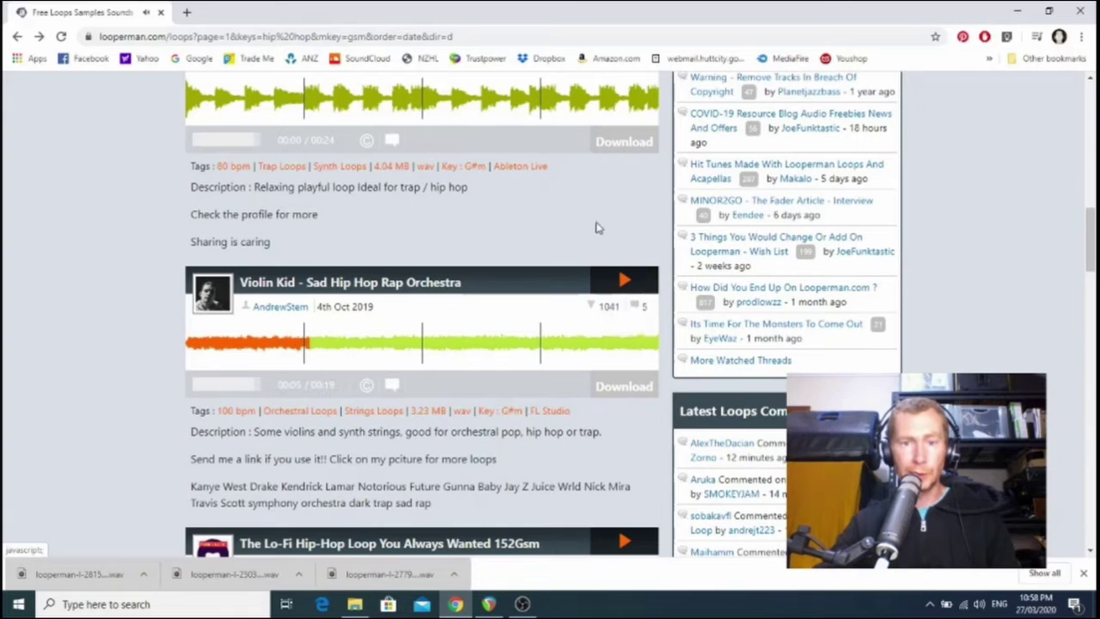
left_click(626, 387)
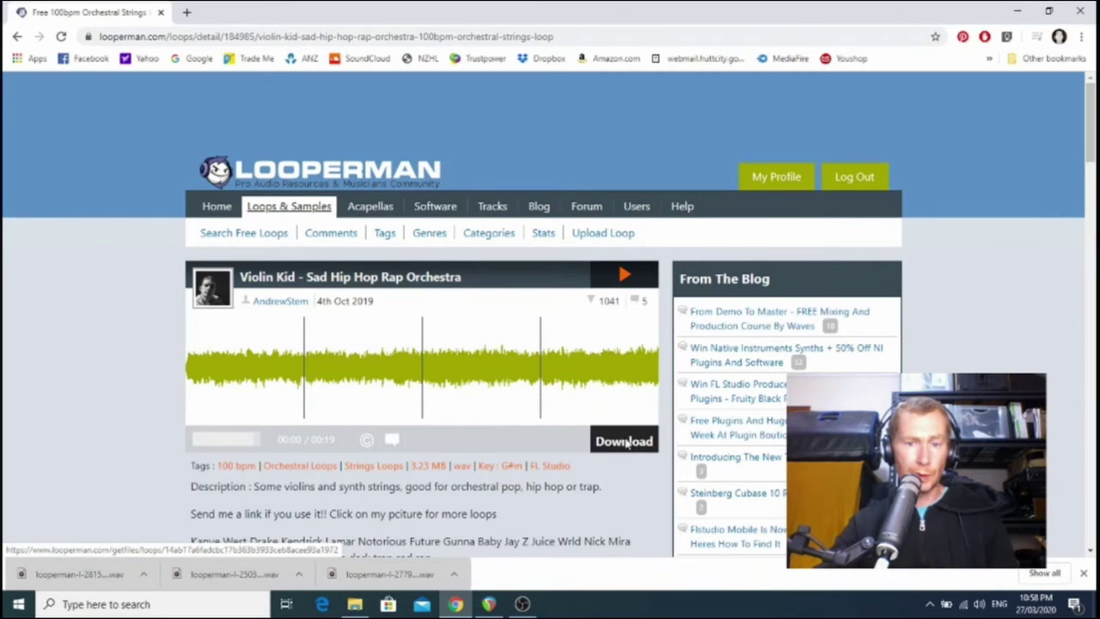
left_click(625, 441)
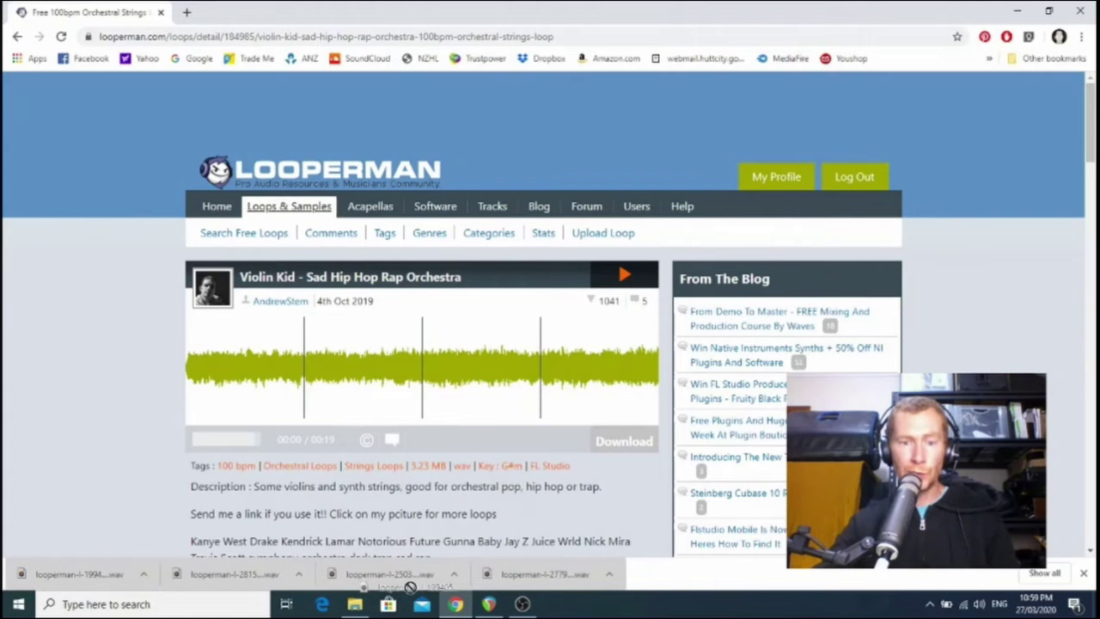
left_click(521, 605)
Place the violin loop on a new fourth track and stretch it to end at bar 9 (rate 0.890).
left_click_drag(522, 604, 249, 284)
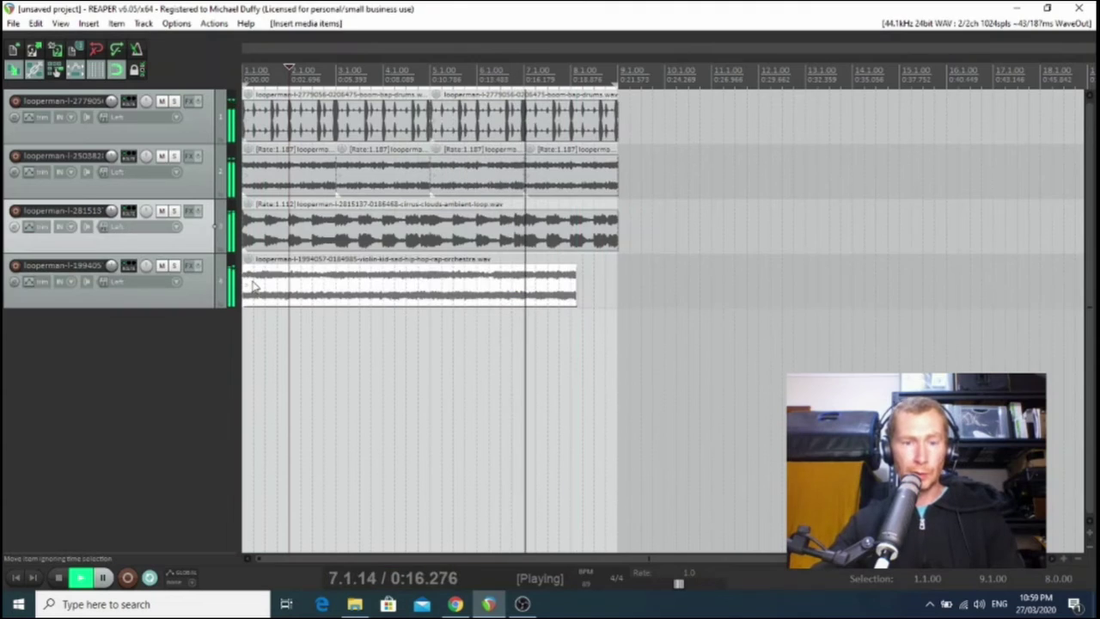
key("space")
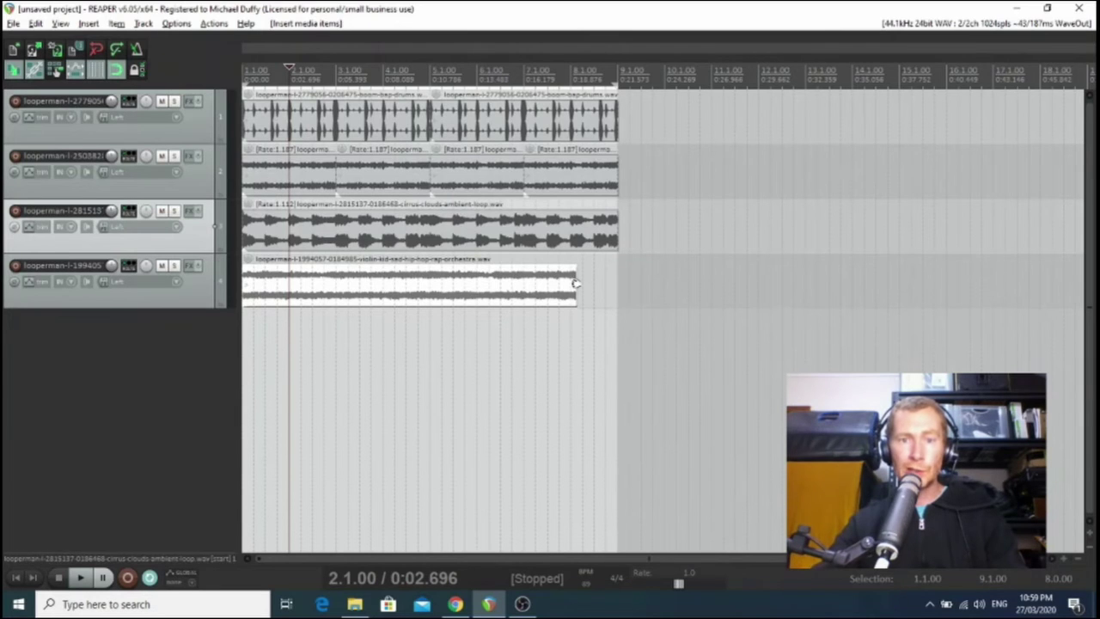
left_click_drag(576, 284, 614, 288)
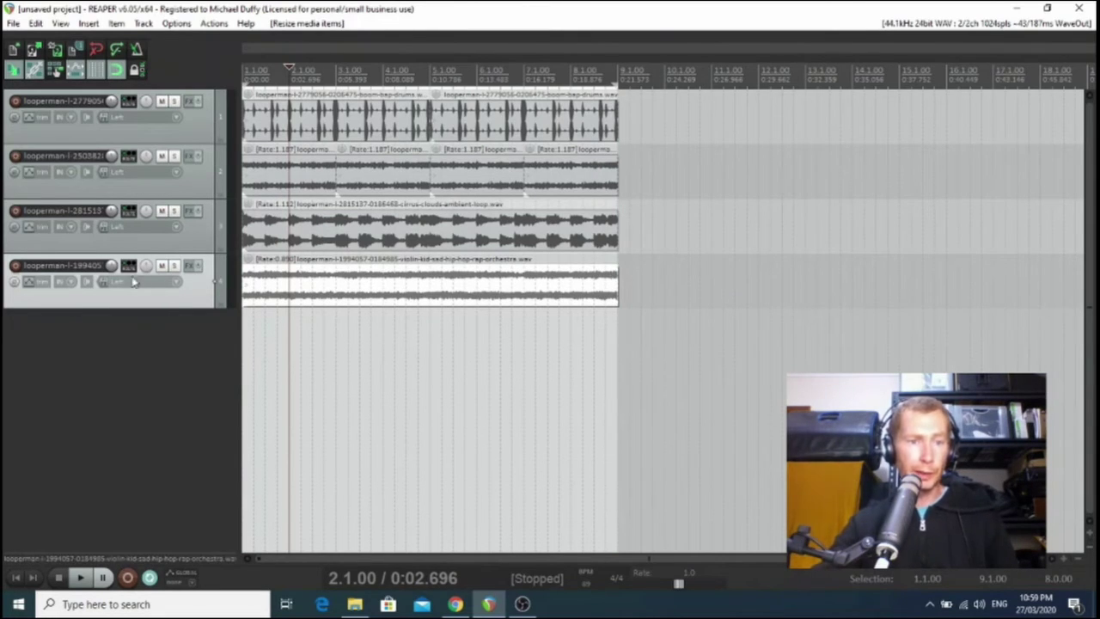
Lower the violin track's volume slightly and play the arrangement with the strings added.
left_click_drag(111, 269, 112, 269)
scroll(111, 269, "down", 3)
key("space")
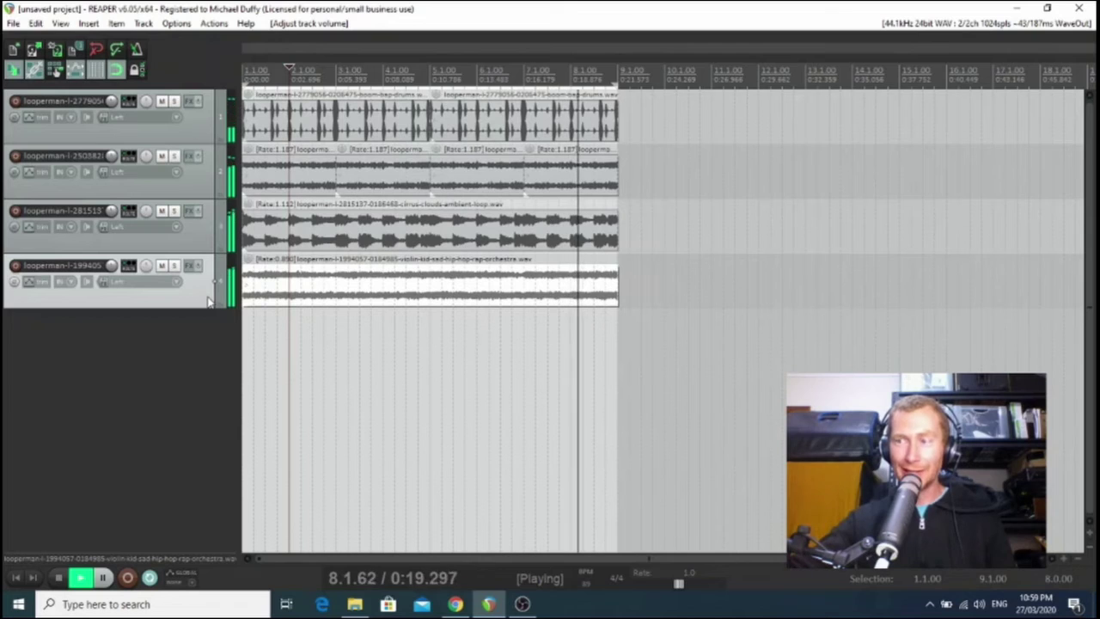
key("space")
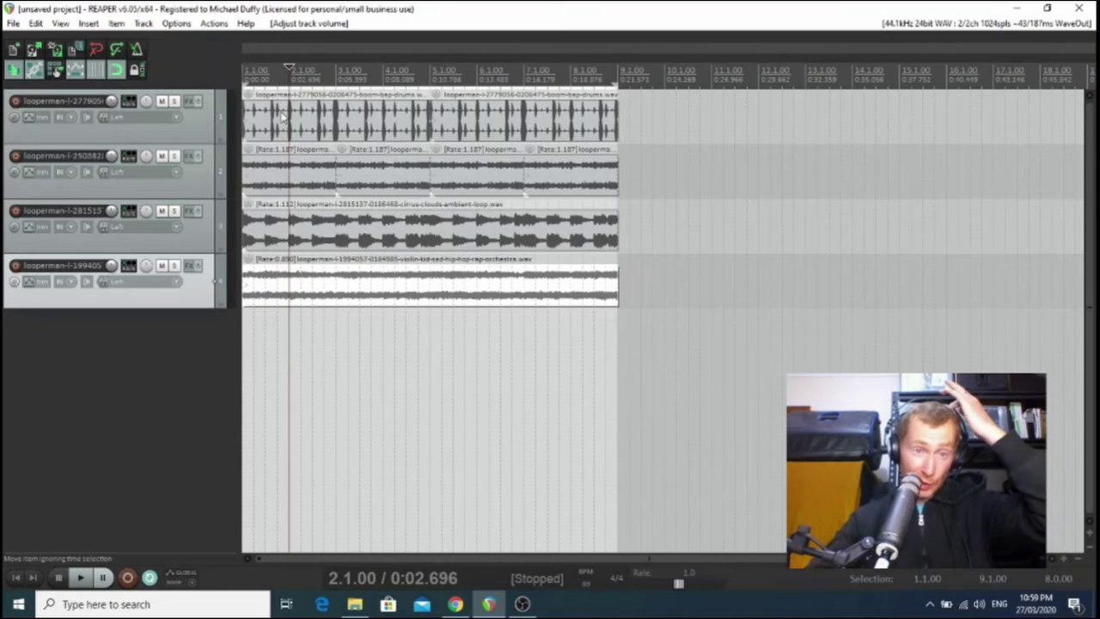
Rename the first track to Drums.
left_click(206, 127)
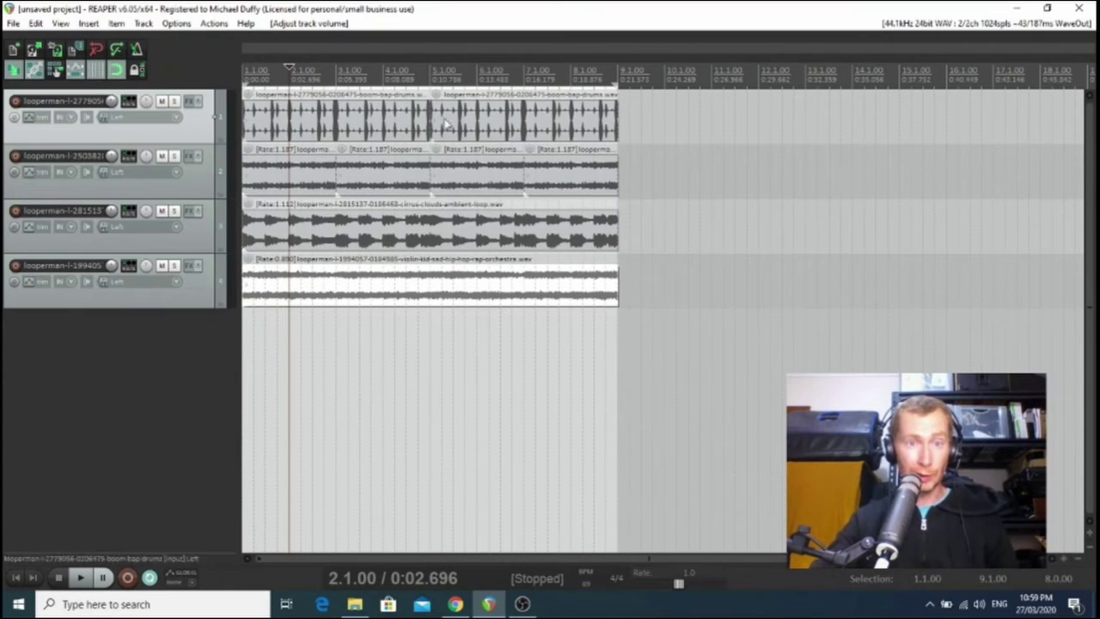
double_click(76, 103)
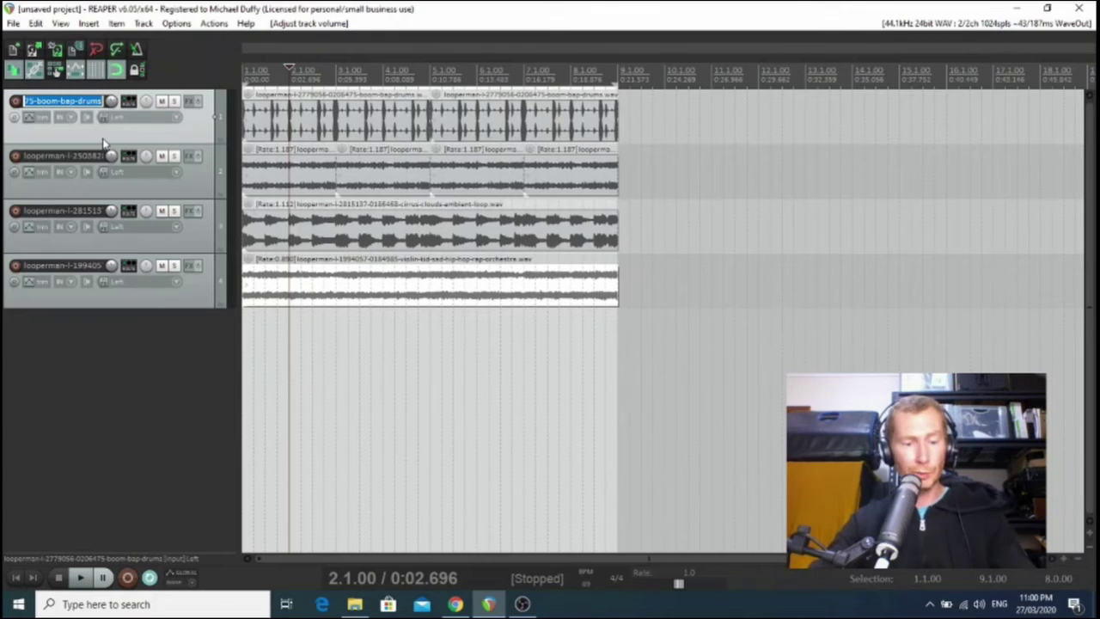
type("D")
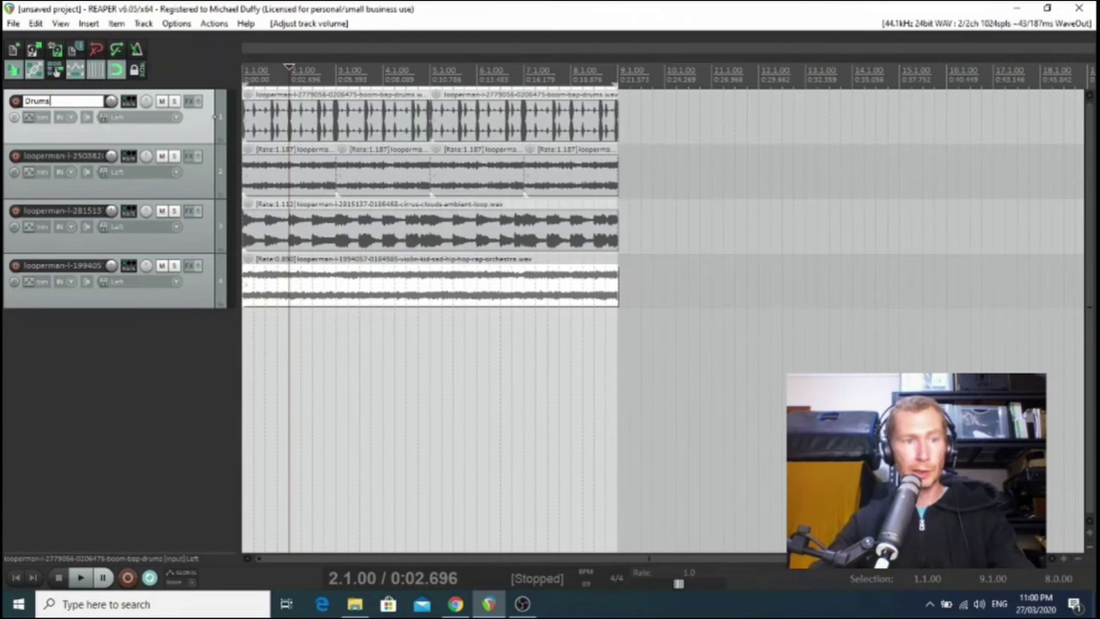
key("Return")
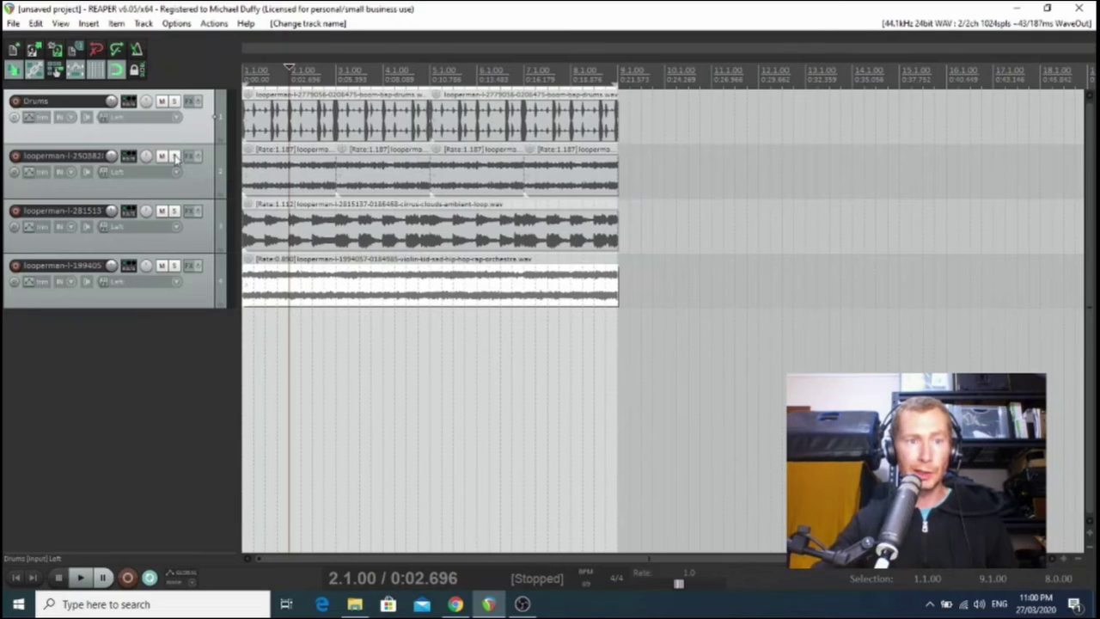
Audition the second track solo, then unsolo it and rename it Bells.
left_click(205, 191)
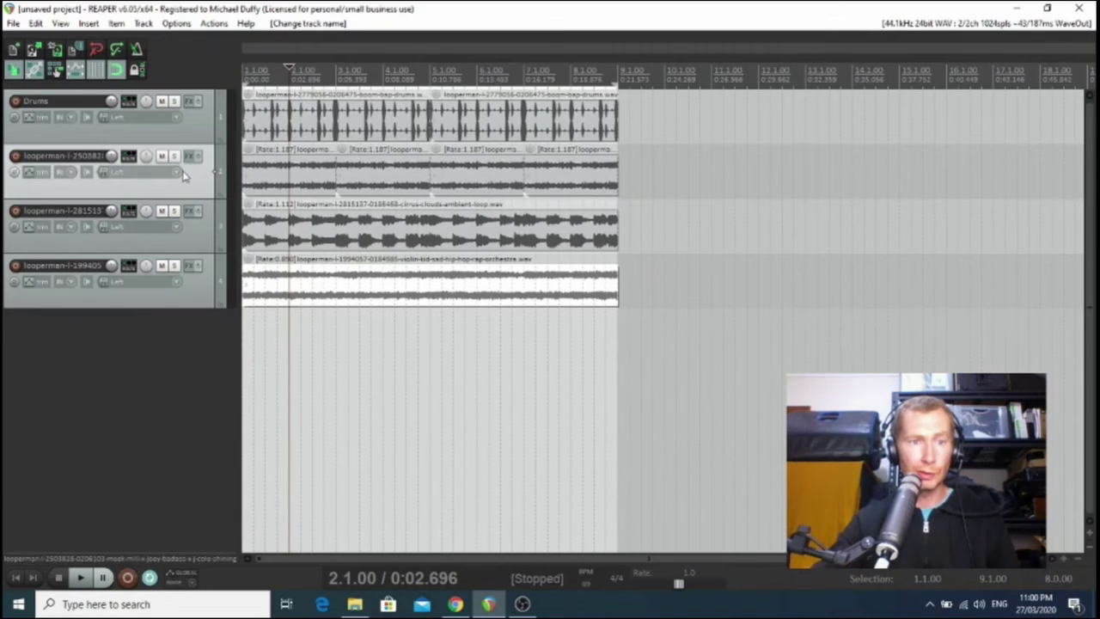
left_click(176, 156)
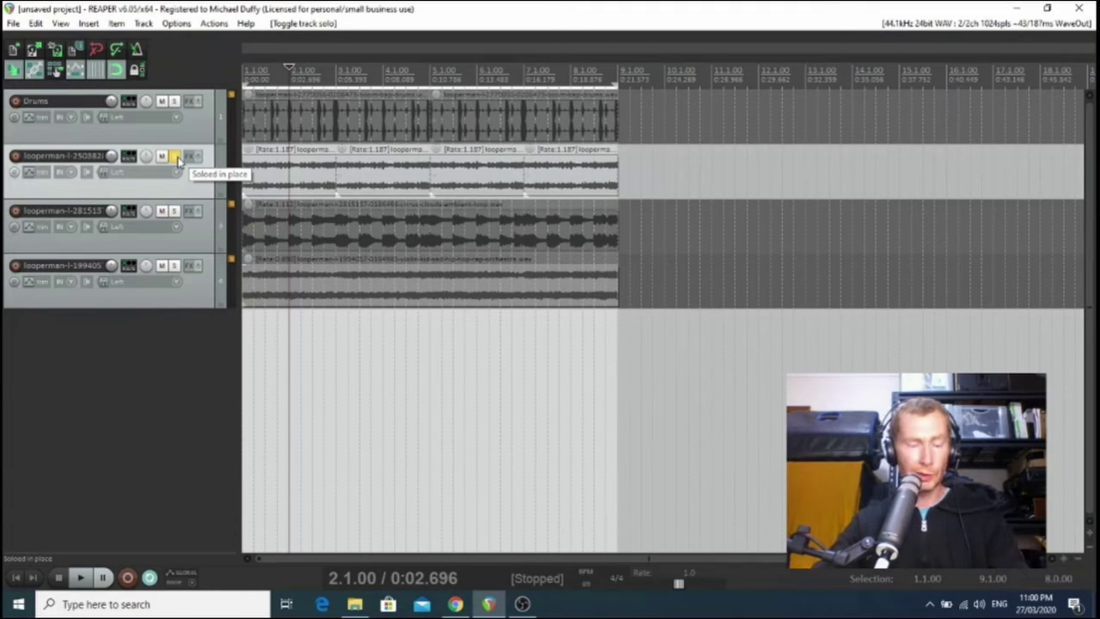
key("space")
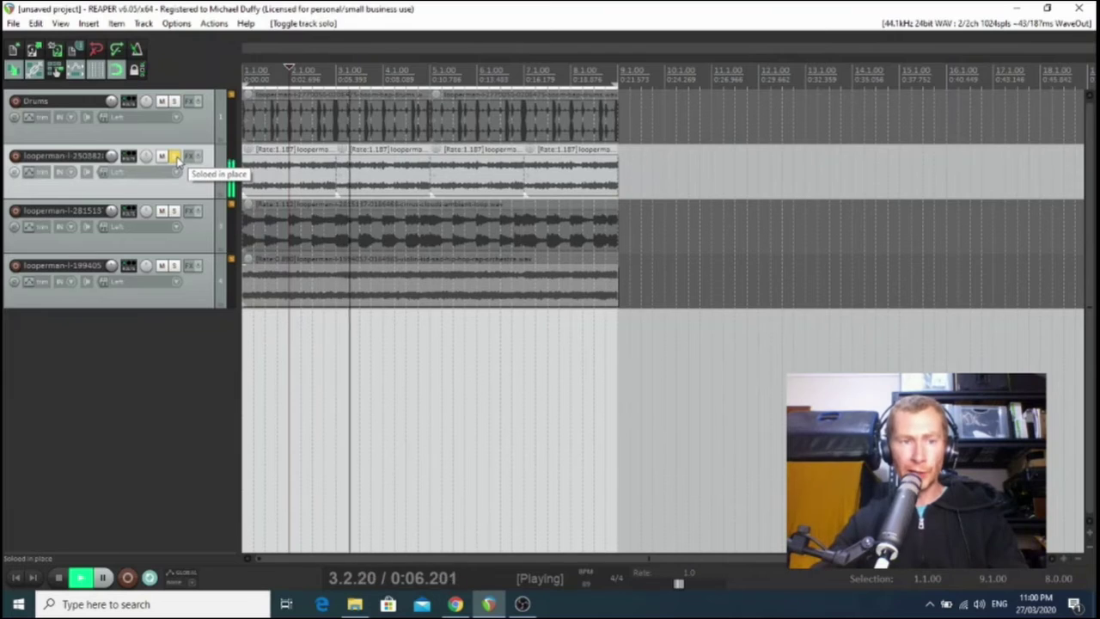
key("space")
left_click(174, 157)
double_click(82, 159)
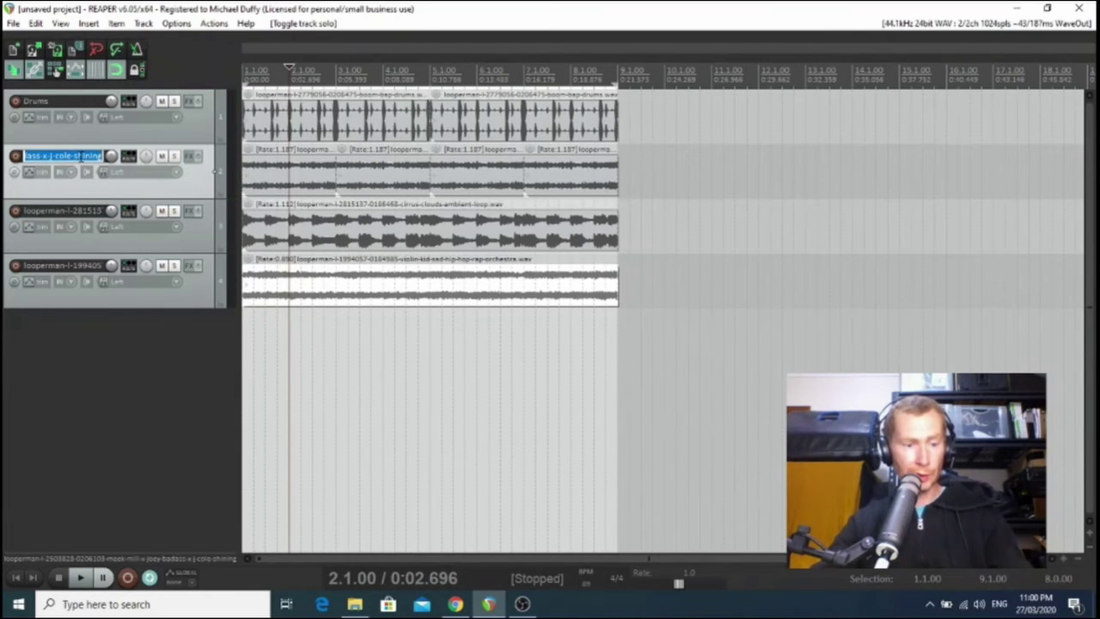
type("Bells")
key("Return")
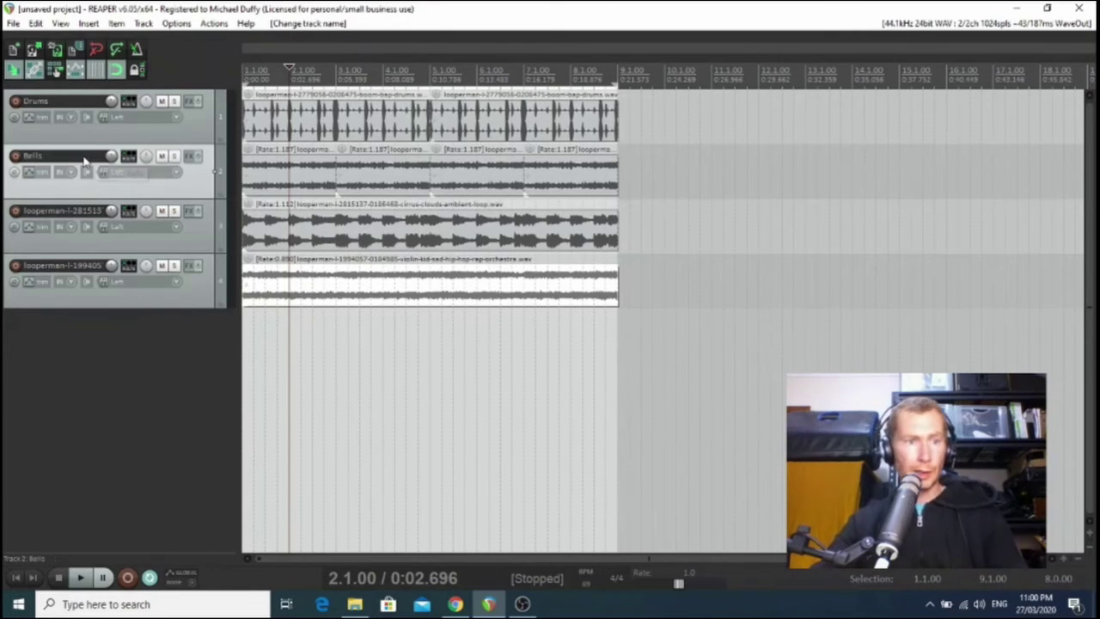
Audition the third track solo, rename it Ambient, and take it out of solo.
left_click(175, 211)
key("space")
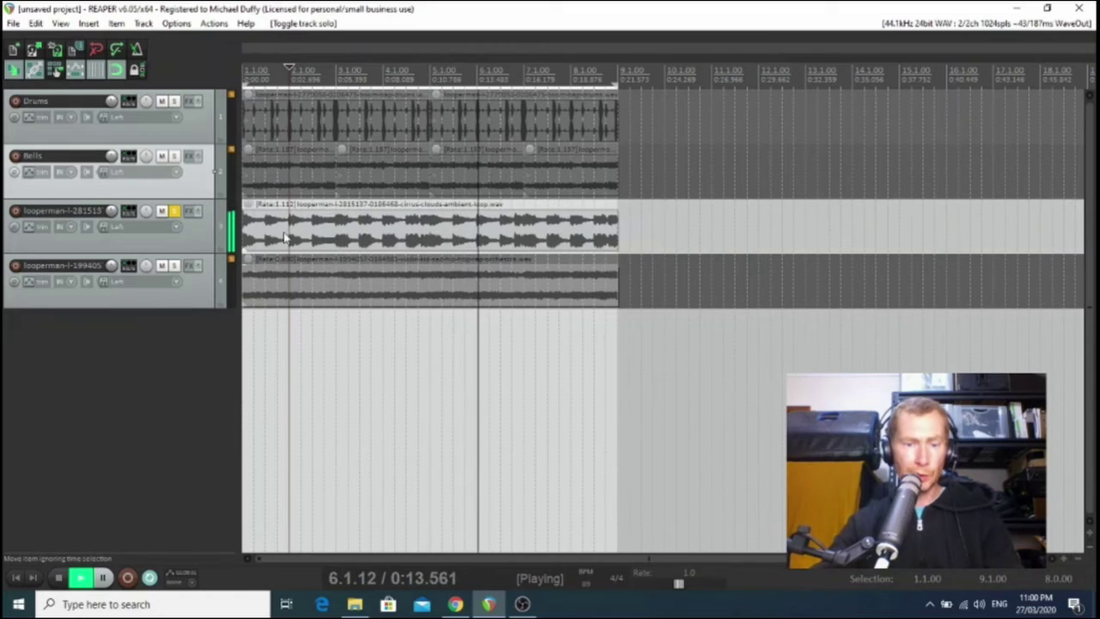
key("space")
double_click(67, 215)
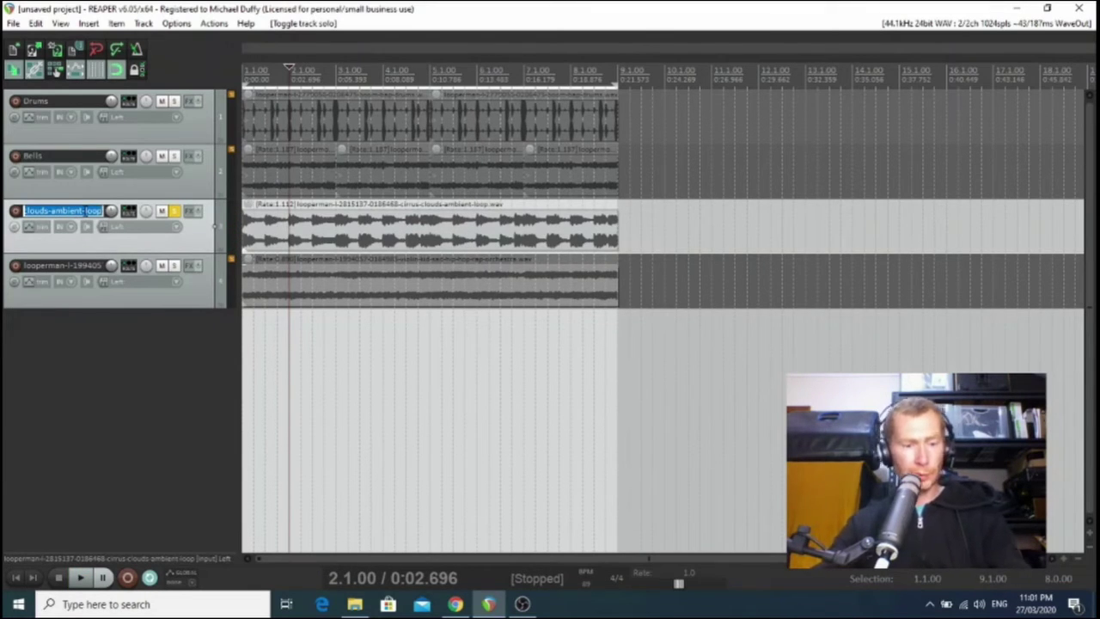
type("Ambient")
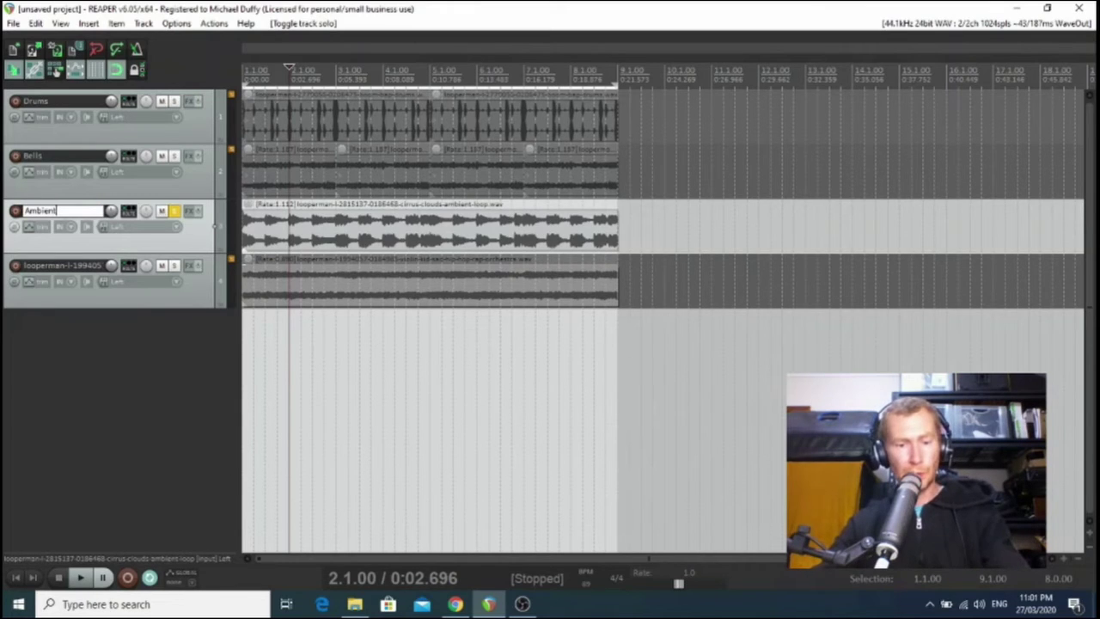
key("Return")
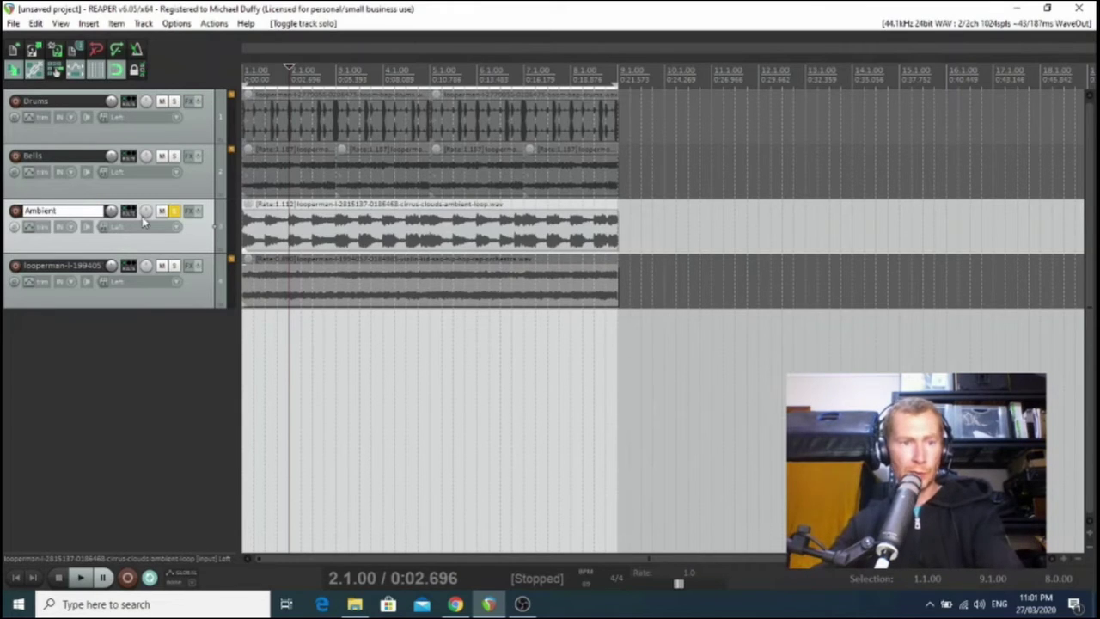
left_click(174, 210)
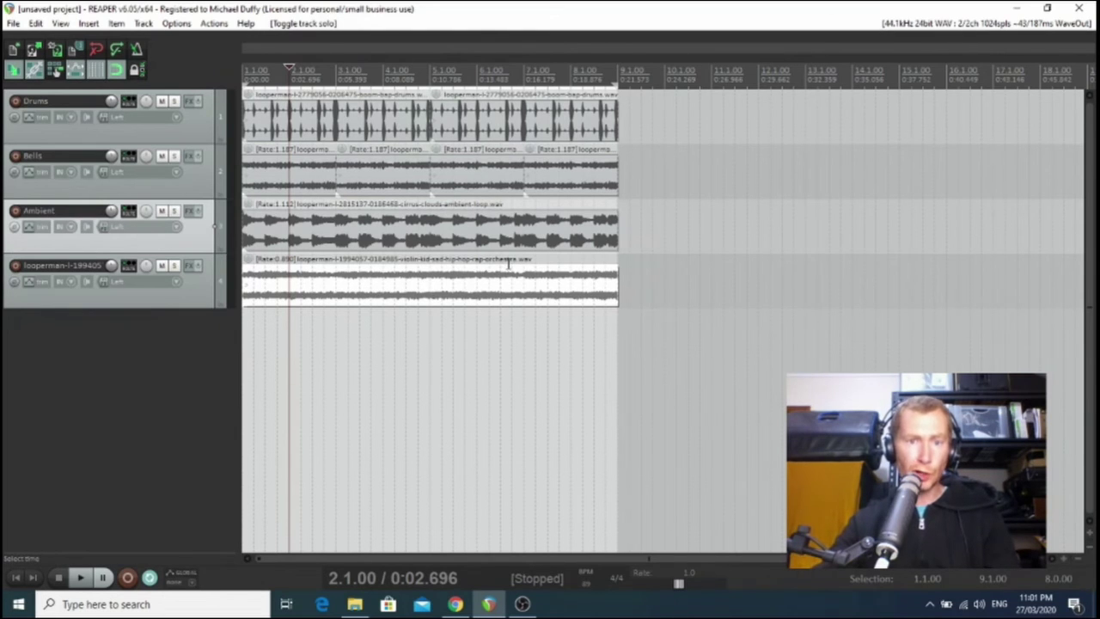
Rename the fourth track to Strings.
double_click(60, 266)
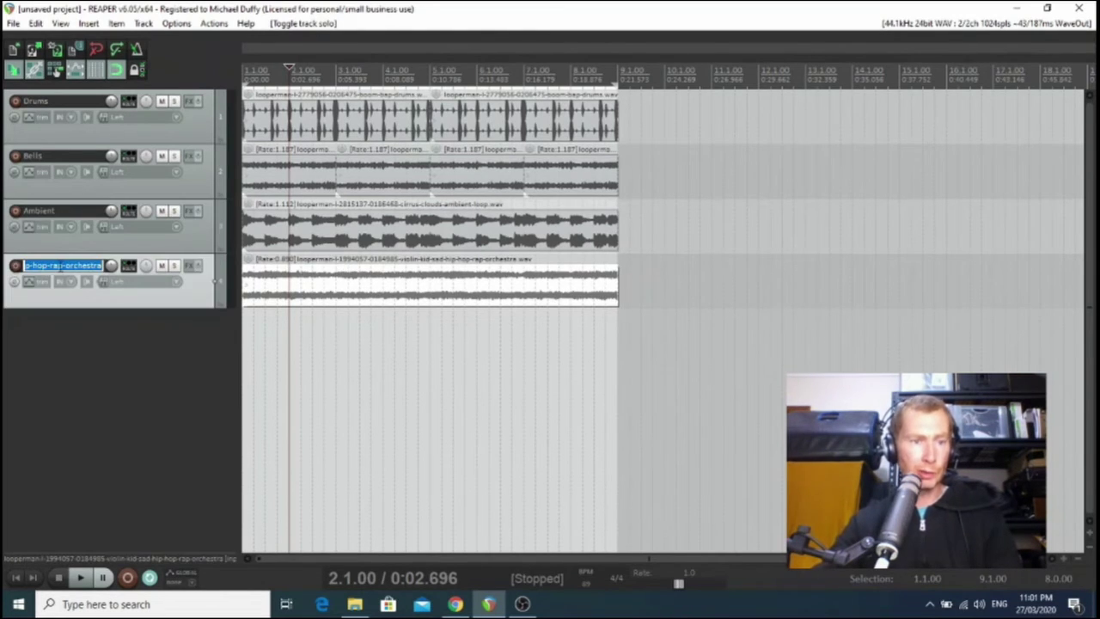
type("Strings")
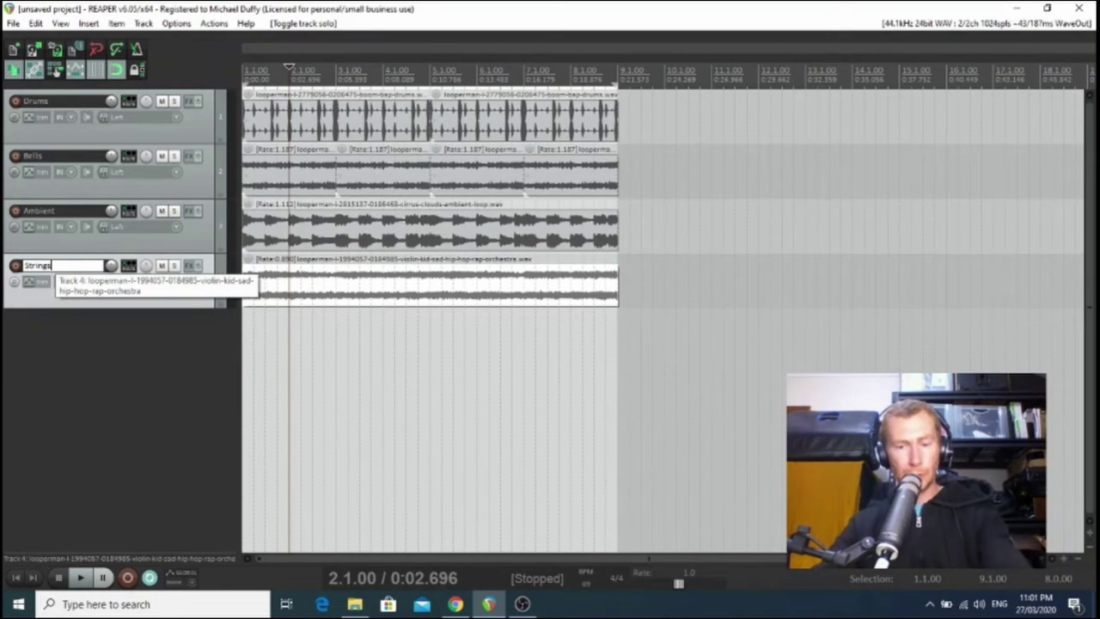
key("Return")
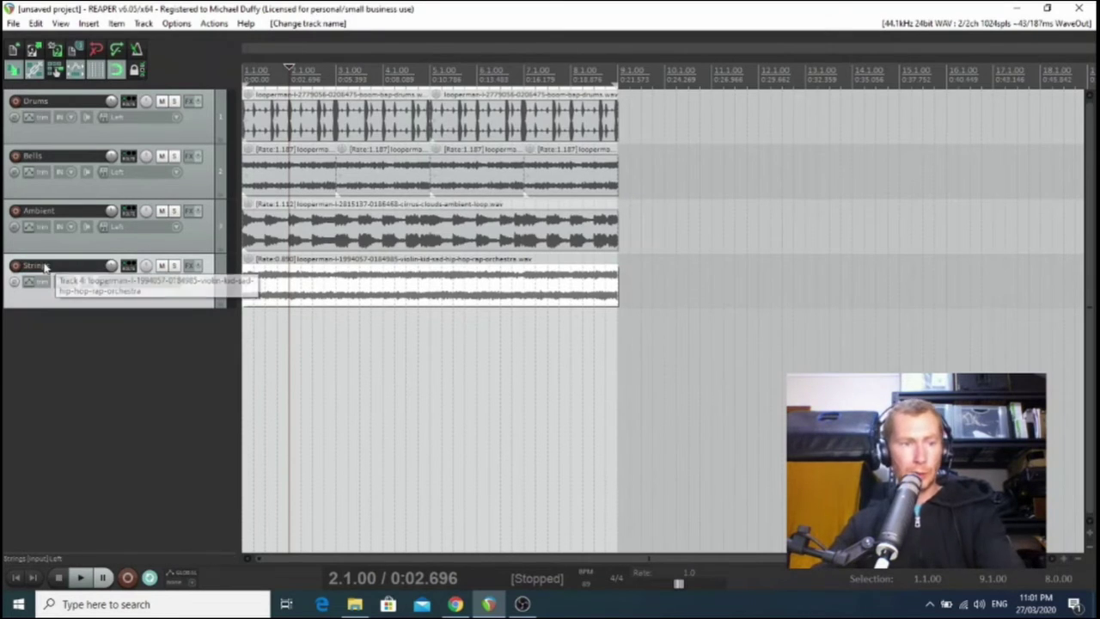
Select the Drums, Bells, Ambient and Strings tracks and apply Set tracks to random colors.
left_click(201, 142)
left_click(205, 295, "shift")
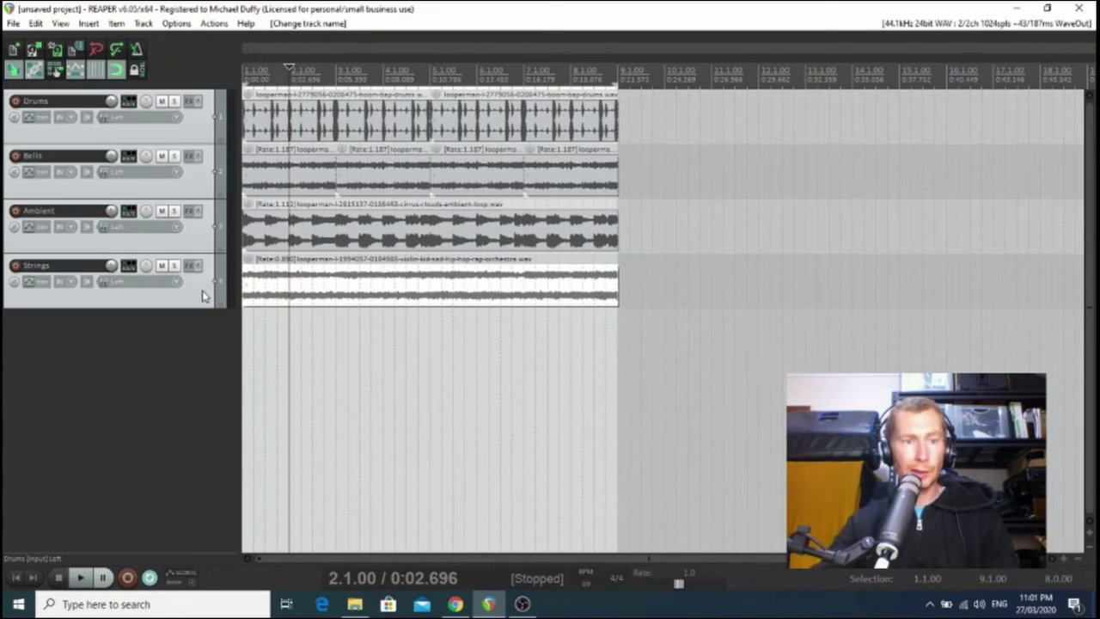
left_click(153, 145)
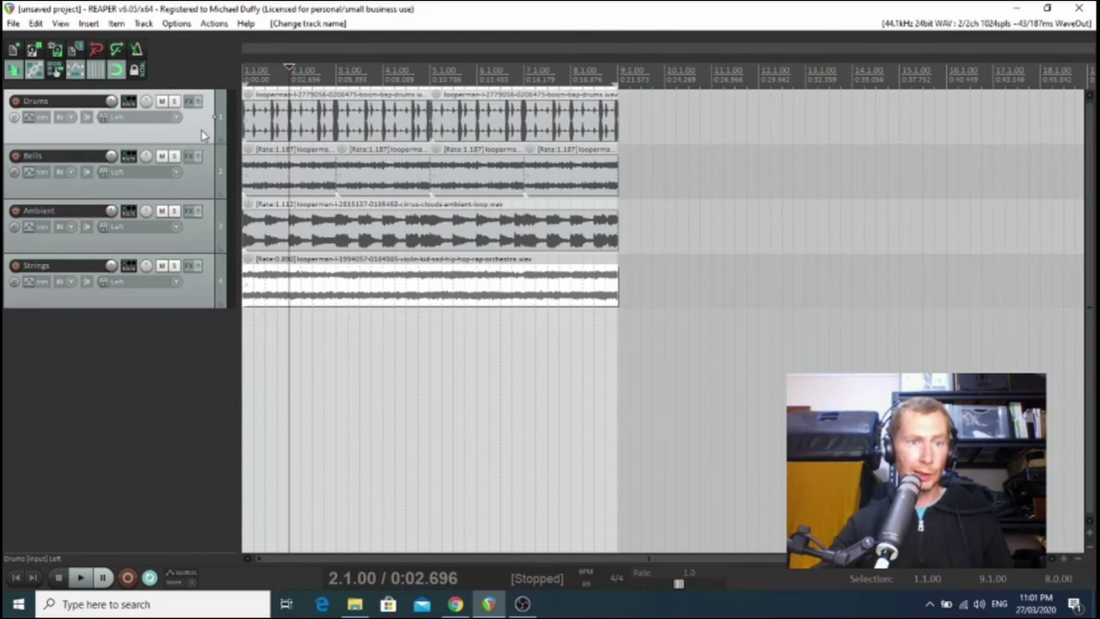
left_click(193, 302, "shift")
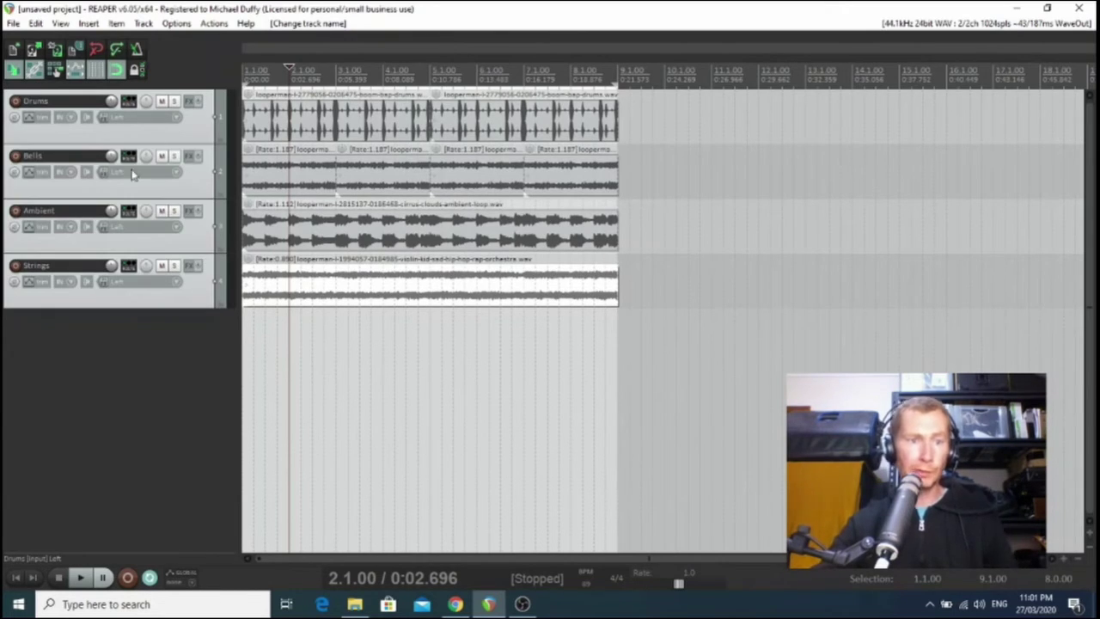
right_click(169, 139)
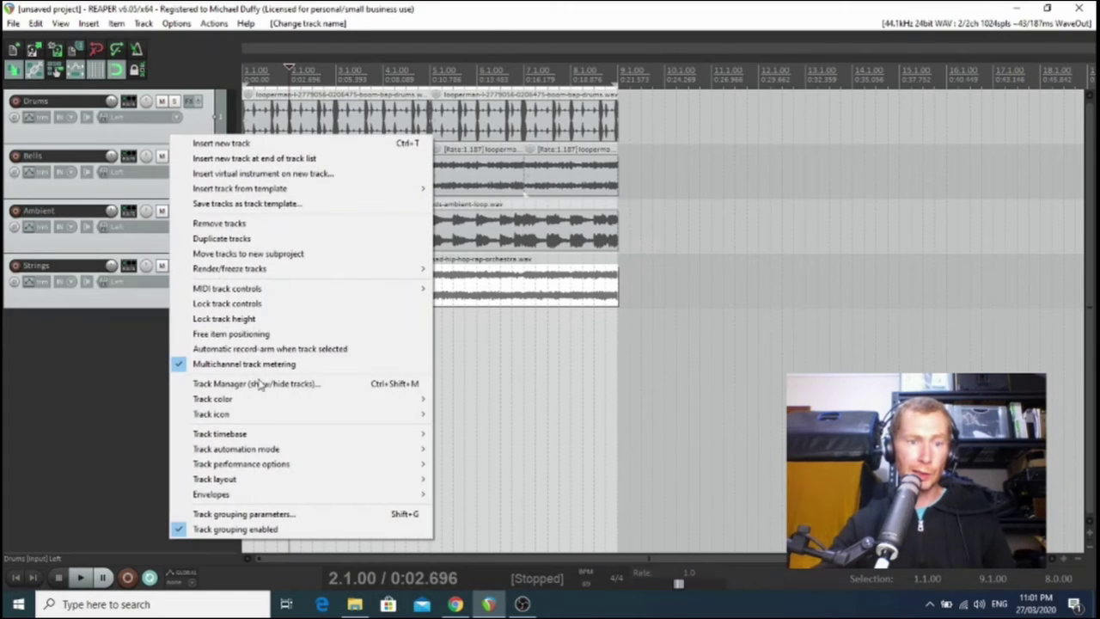
mouse_move(275, 406)
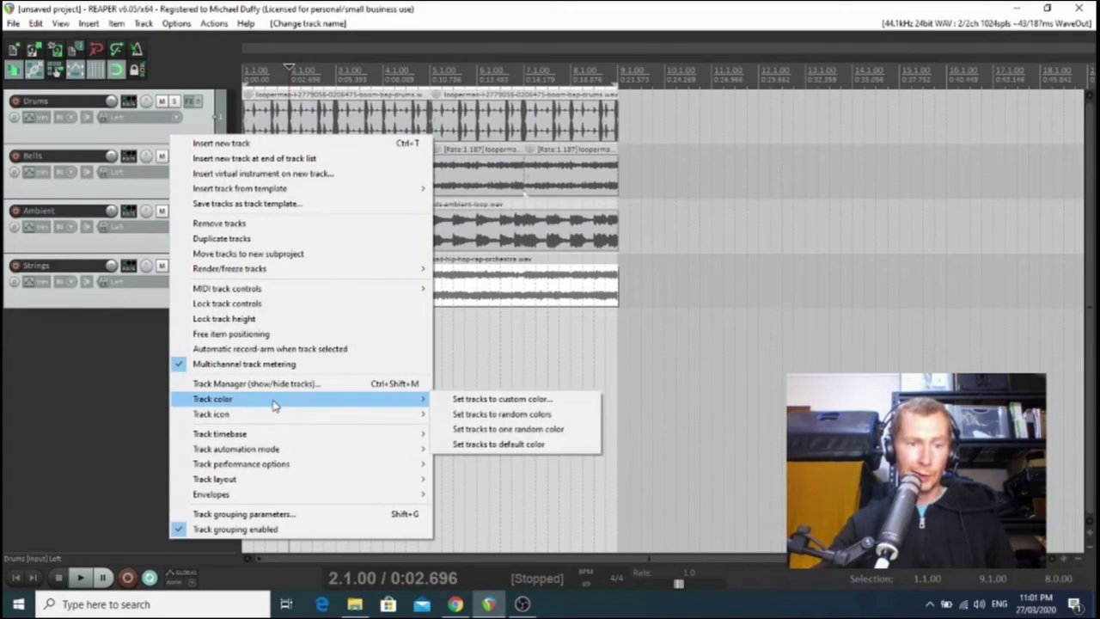
left_click(506, 414)
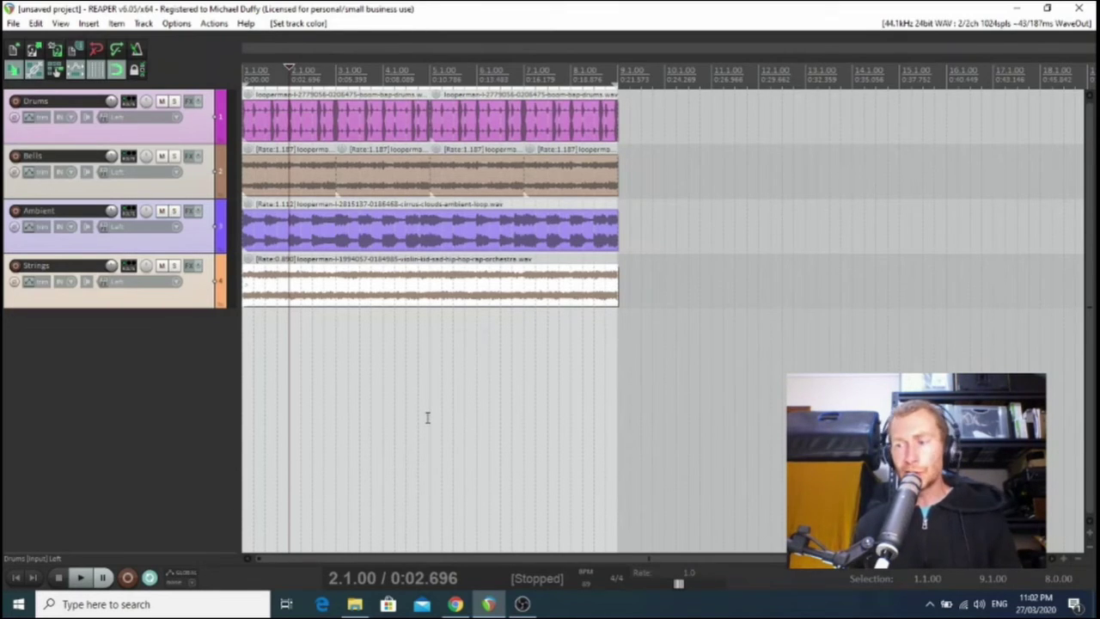
Play the loops while setting the Drums volume knob to about -6.88 dB, then stop.
left_click(144, 126)
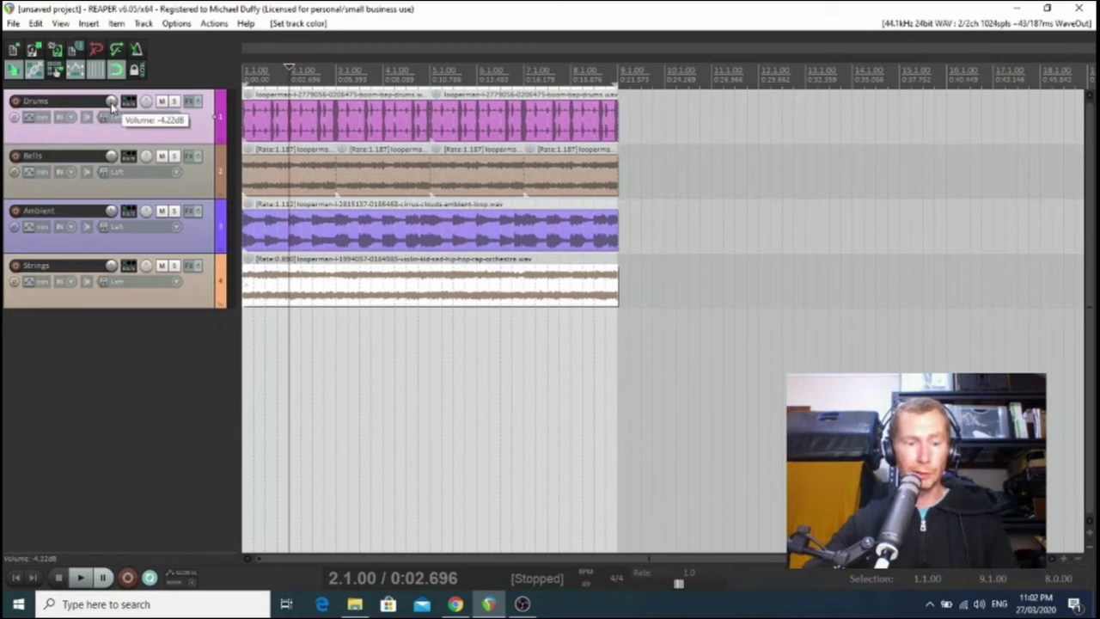
key("space")
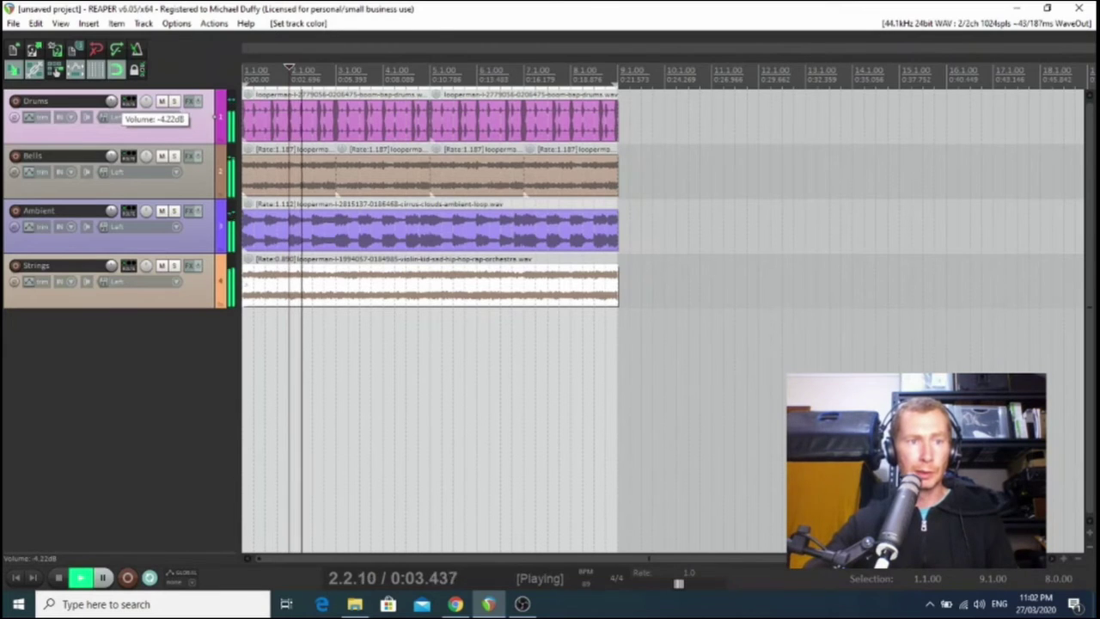
scroll(112, 102, "up", 10)
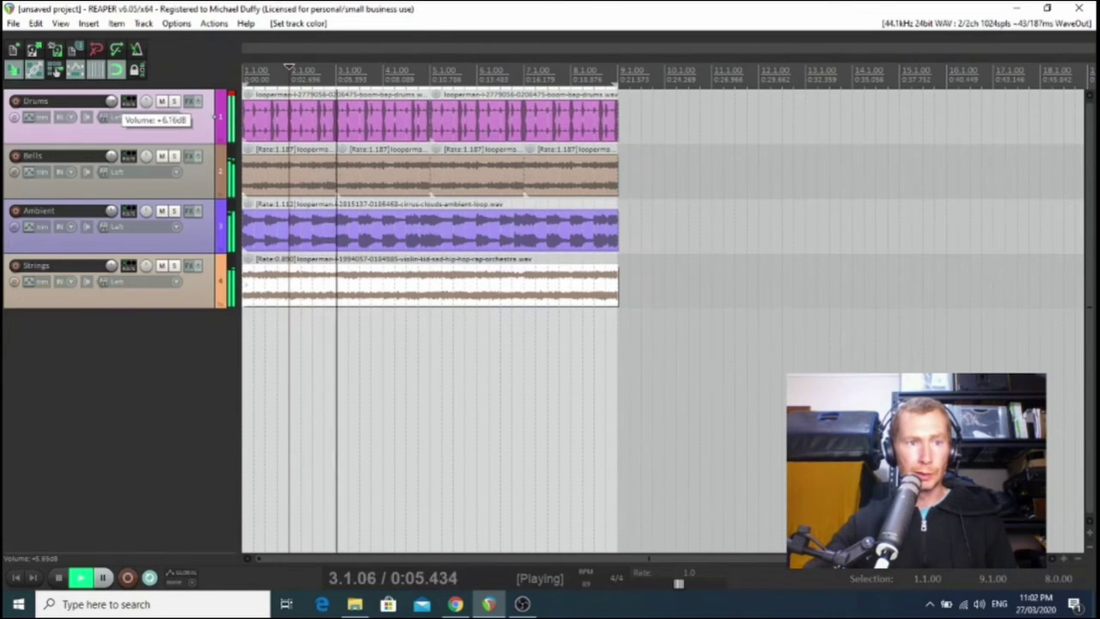
scroll(112, 101, "down", 10)
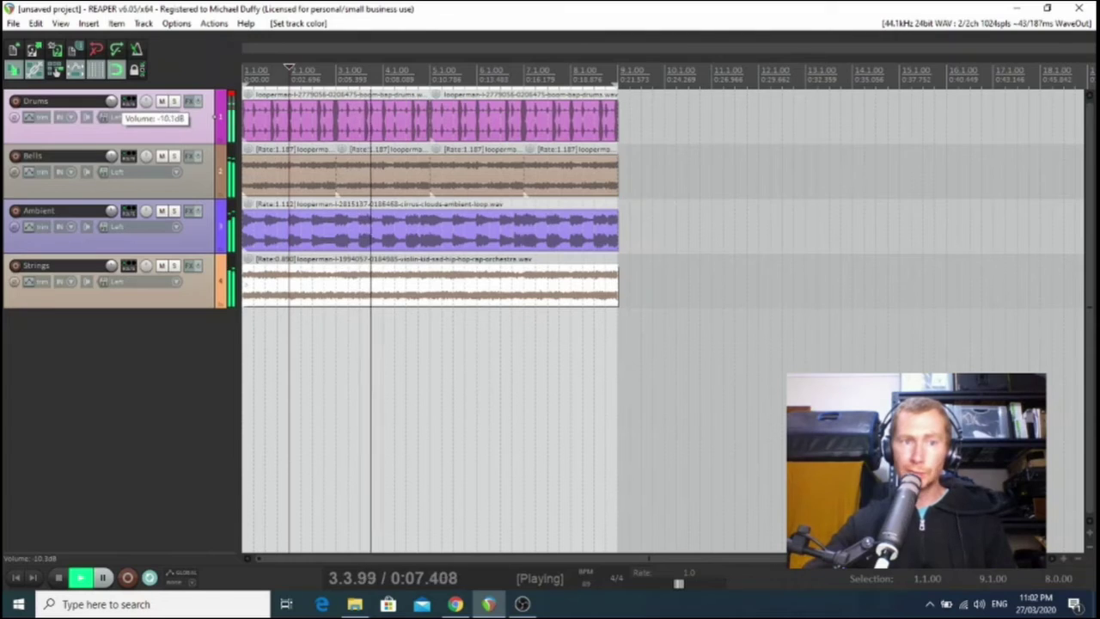
scroll(111, 102, "up", 2)
scroll(112, 101, "up", 1)
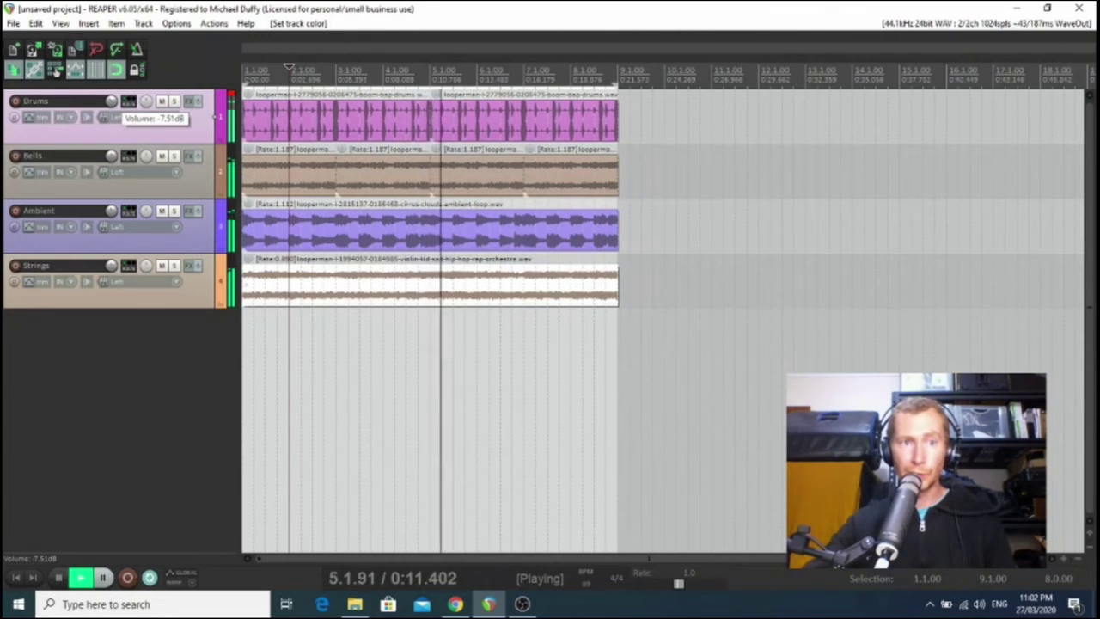
scroll(112, 101, "up", 1)
key("space")
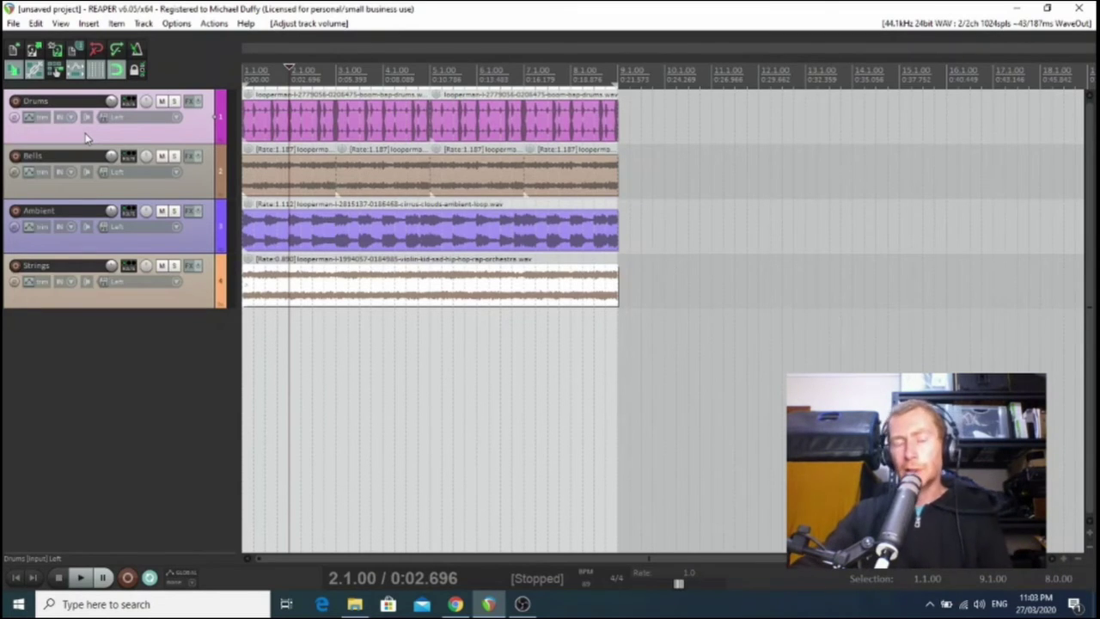
Show the Mixer from the View menu and maximise its window to fill the screen.
left_click(62, 24)
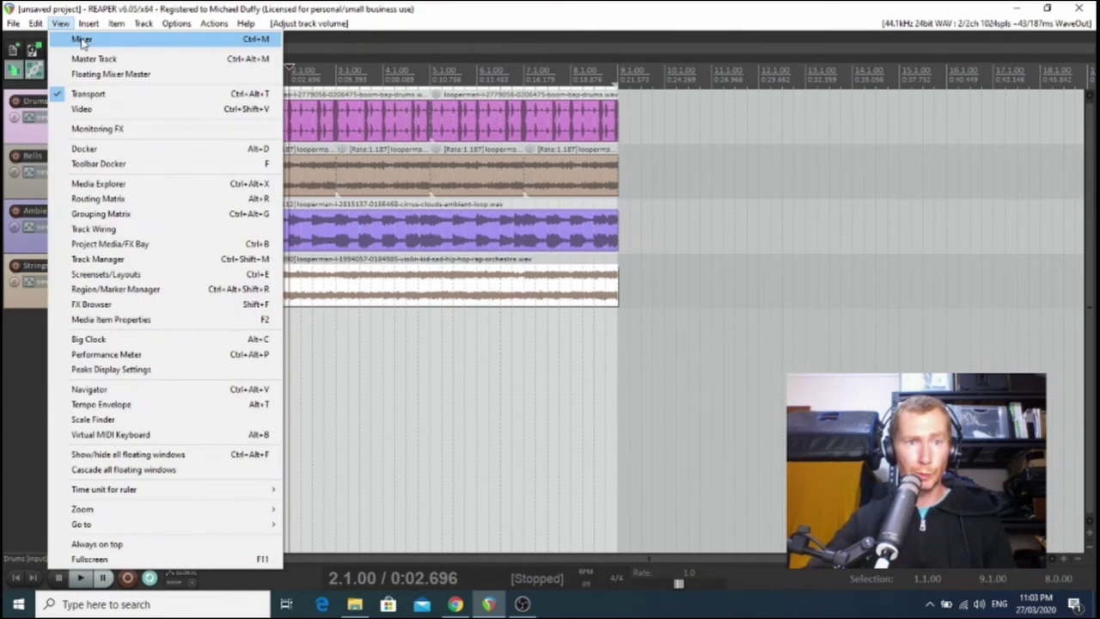
left_click(81, 40)
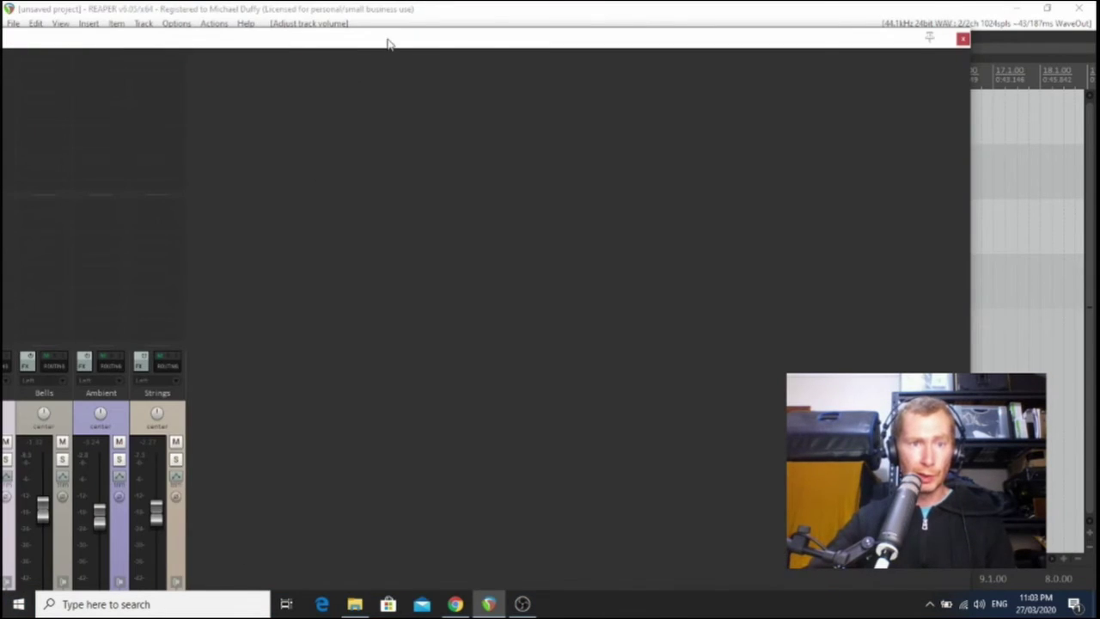
left_click_drag(387, 43, 582, 3)
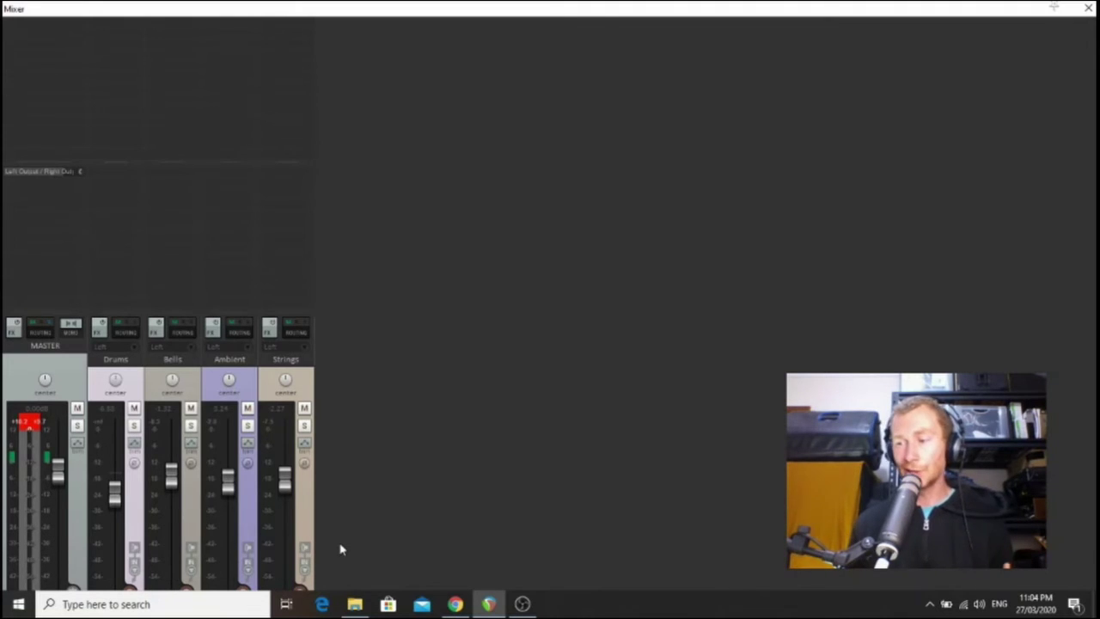
Clear the master clip light, raise Drums slightly, and pull Strings down to about -5.07 dB.
left_click(30, 423)
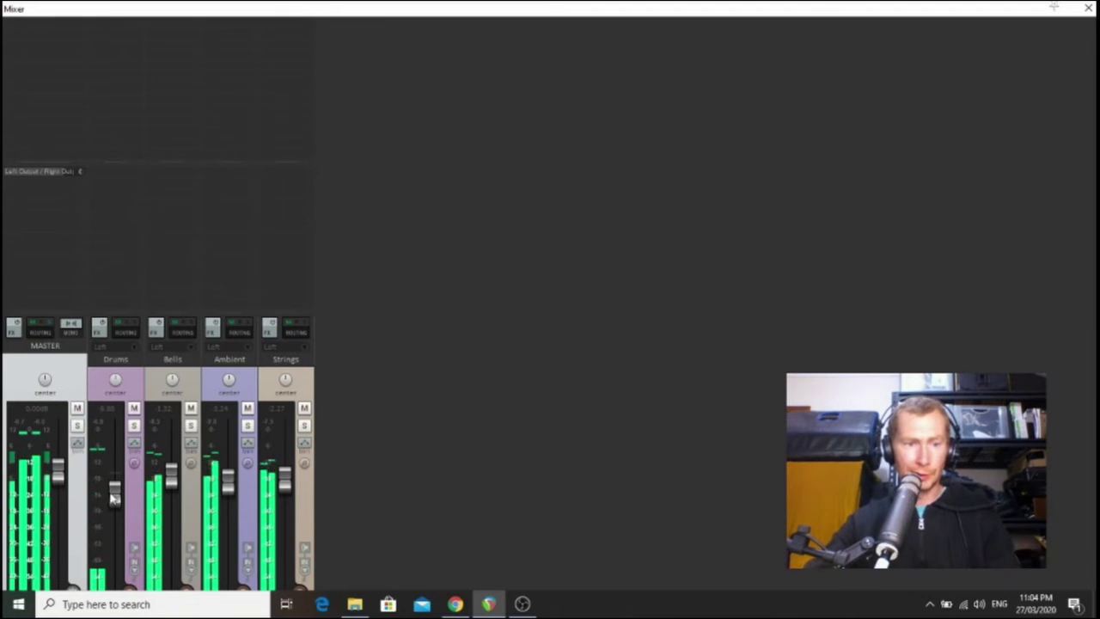
mouse_move(112, 499)
left_mouse_down()
mouse_move(115, 488)
mouse_move(121, 499)
left_mouse_up()
left_click_drag(284, 484, 228, 505)
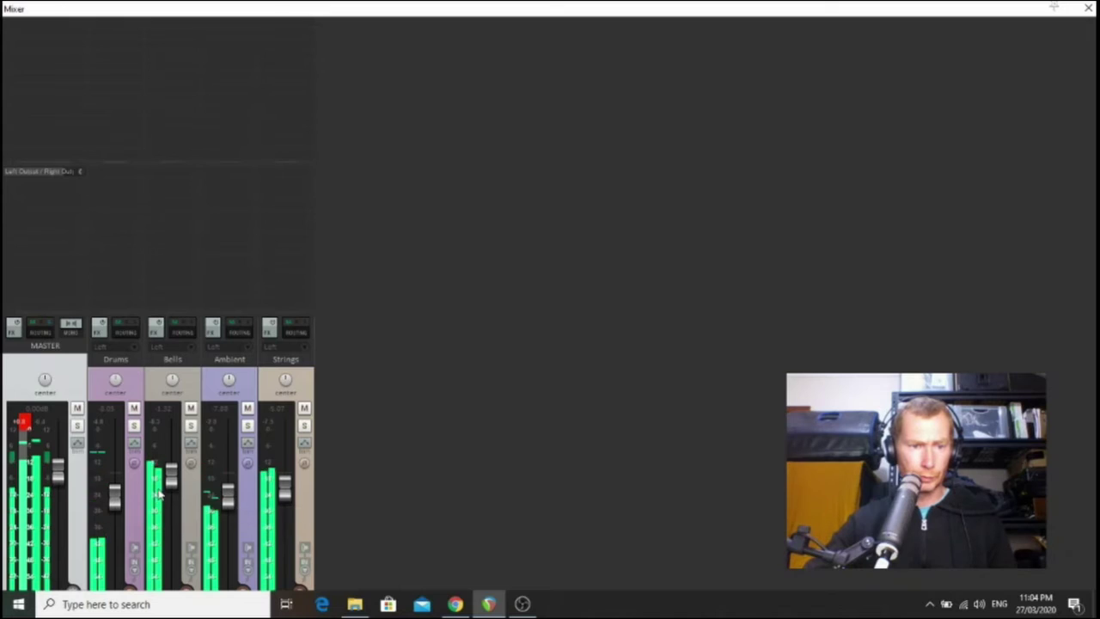
scroll(155, 490, "down", 3)
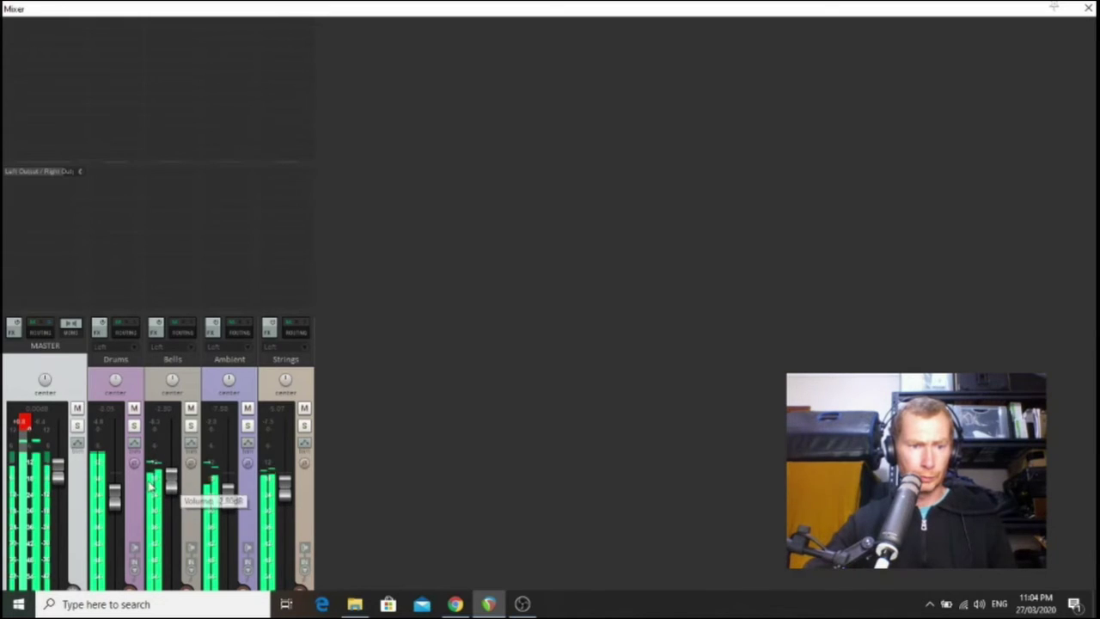
scroll(118, 491, "up", 3)
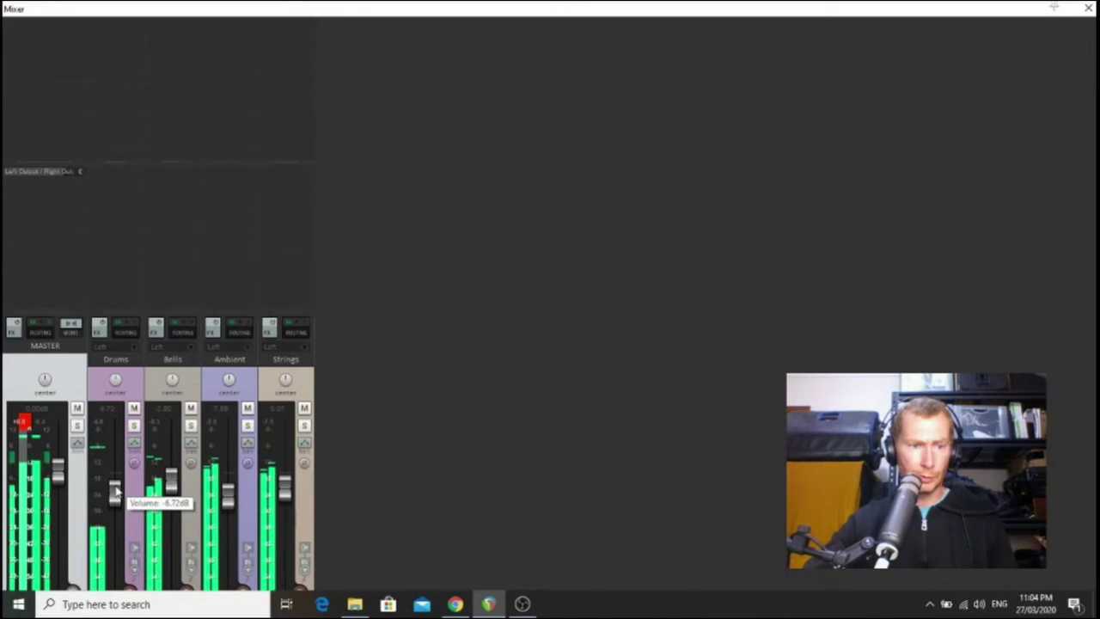
scroll(118, 491, "up", 2)
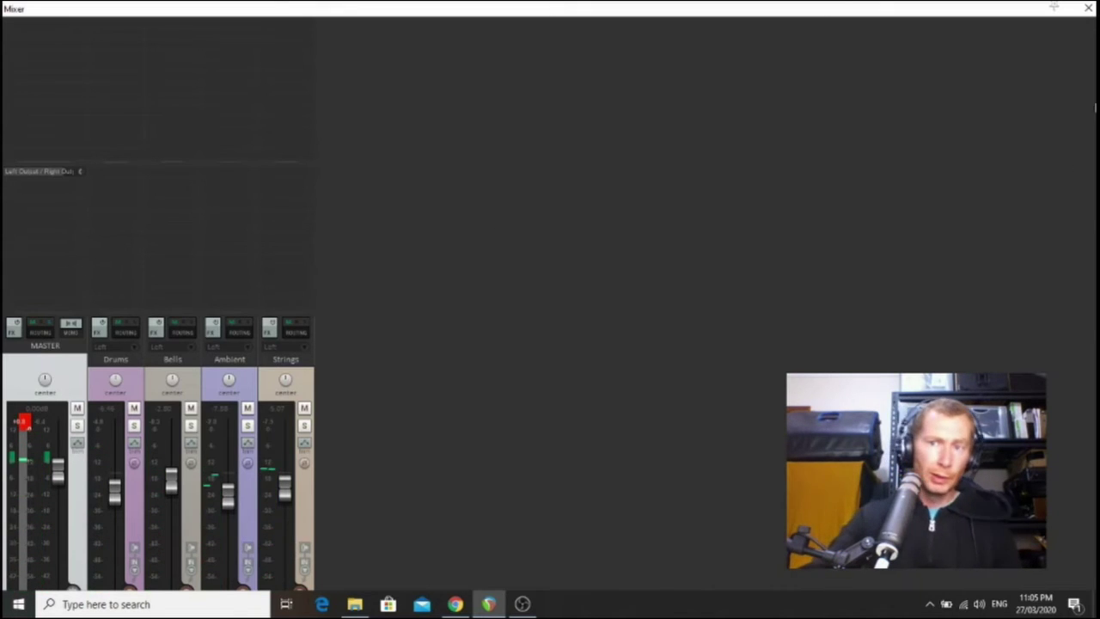
Back in the track view, copy the four-track loop block to start right after itself.
left_click(1089, 7)
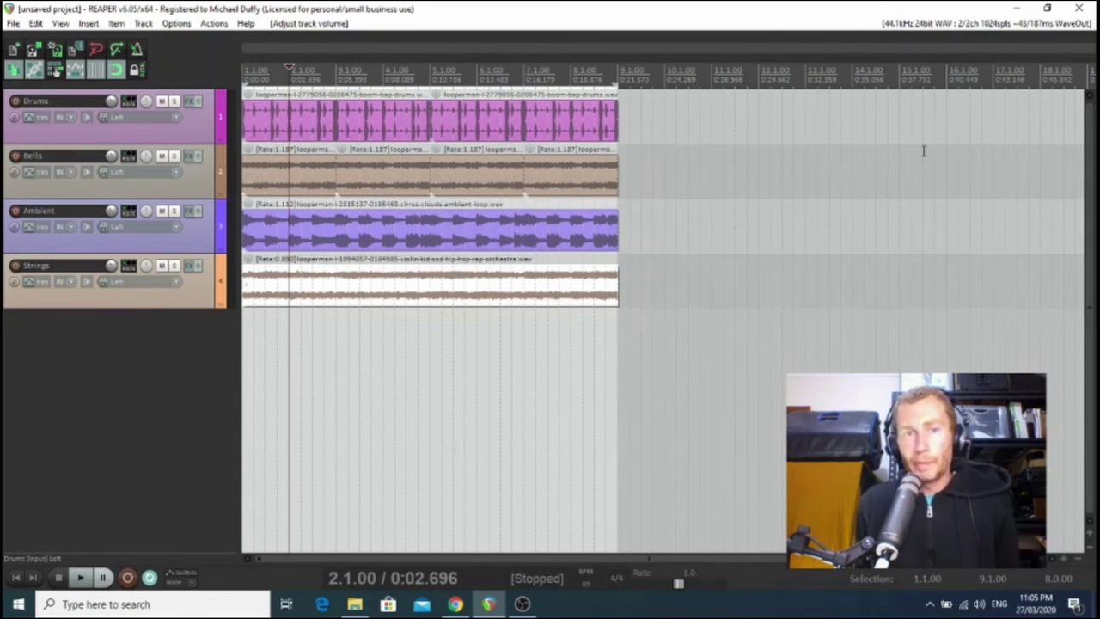
key("Escape")
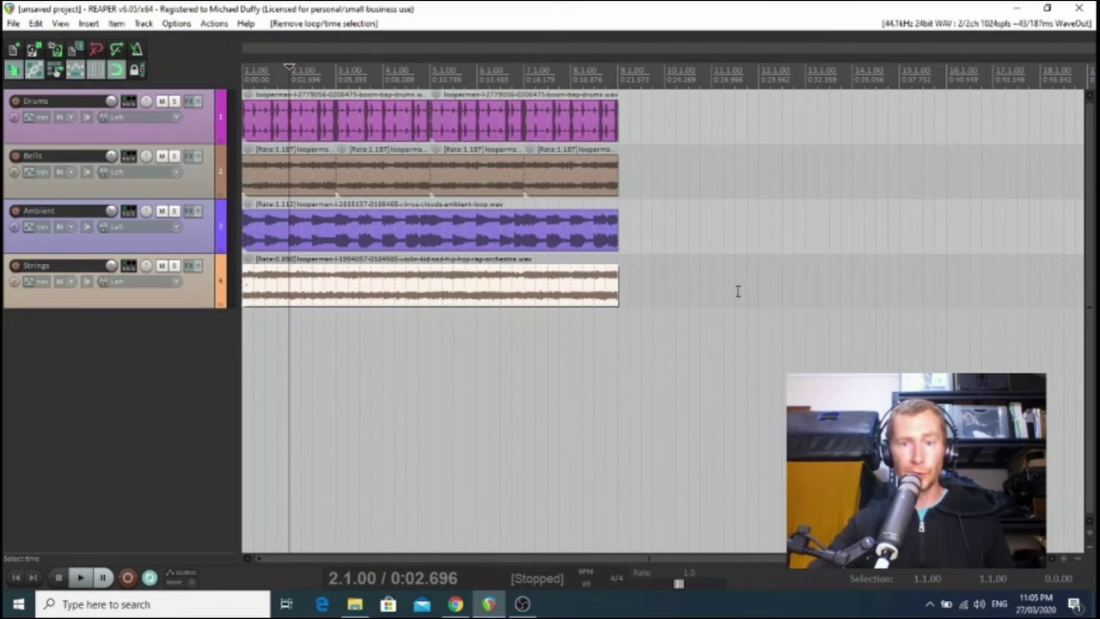
left_click_drag(738, 291, 260, 109)
scroll(331, 171, "down", 2)
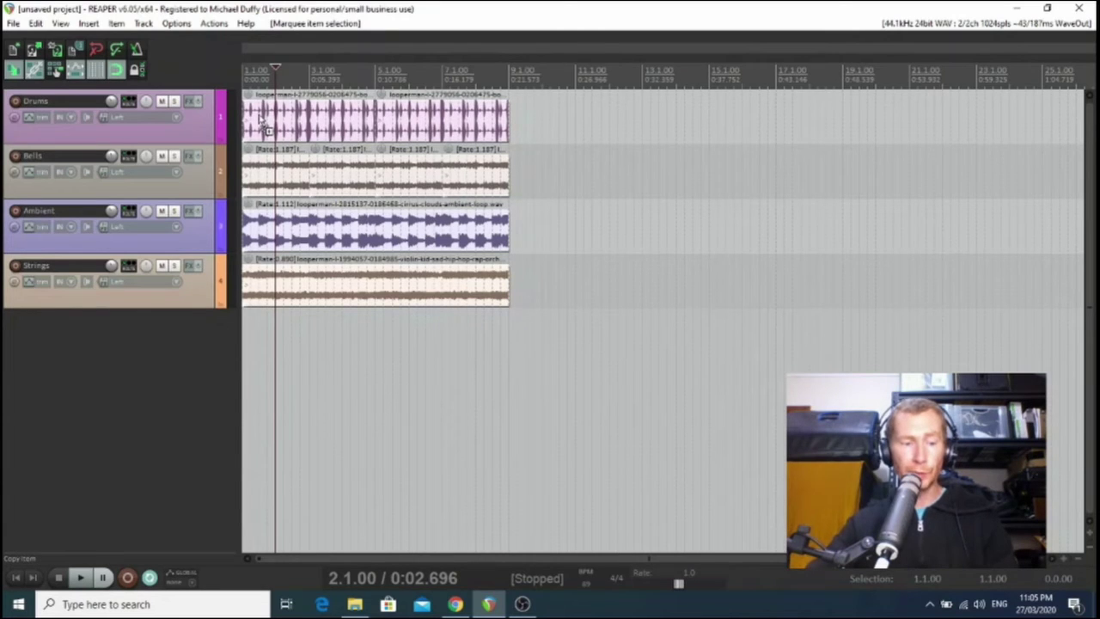
left_click_drag(262, 120, 545, 128)
Select all sixteen loop items, then reselect just the last section's items on all tracks.
scroll(813, 167, "down", 2)
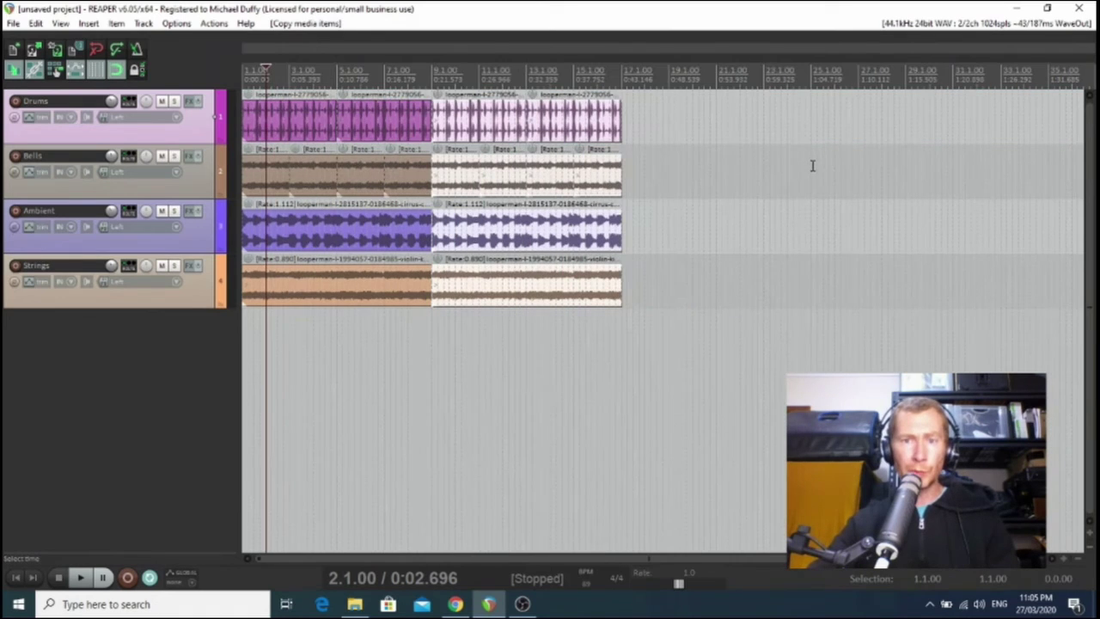
scroll(672, 245, "down", 1)
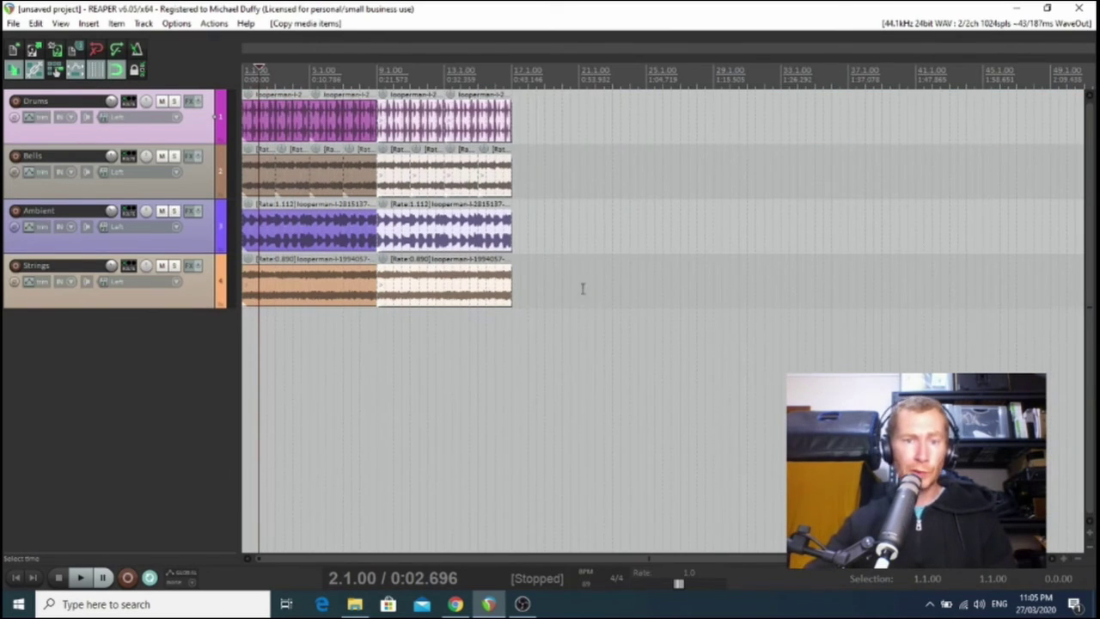
left_click_drag(588, 291, 528, 127)
left_click_drag(824, 282, 800, 151)
scroll(799, 150, "down", 3)
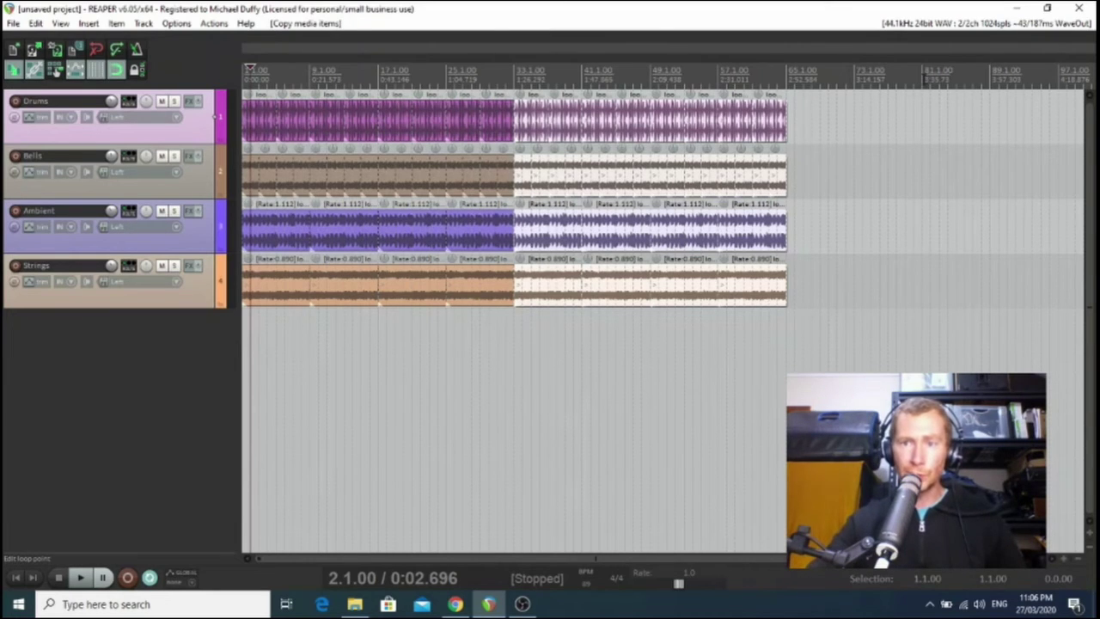
left_click(920, 130)
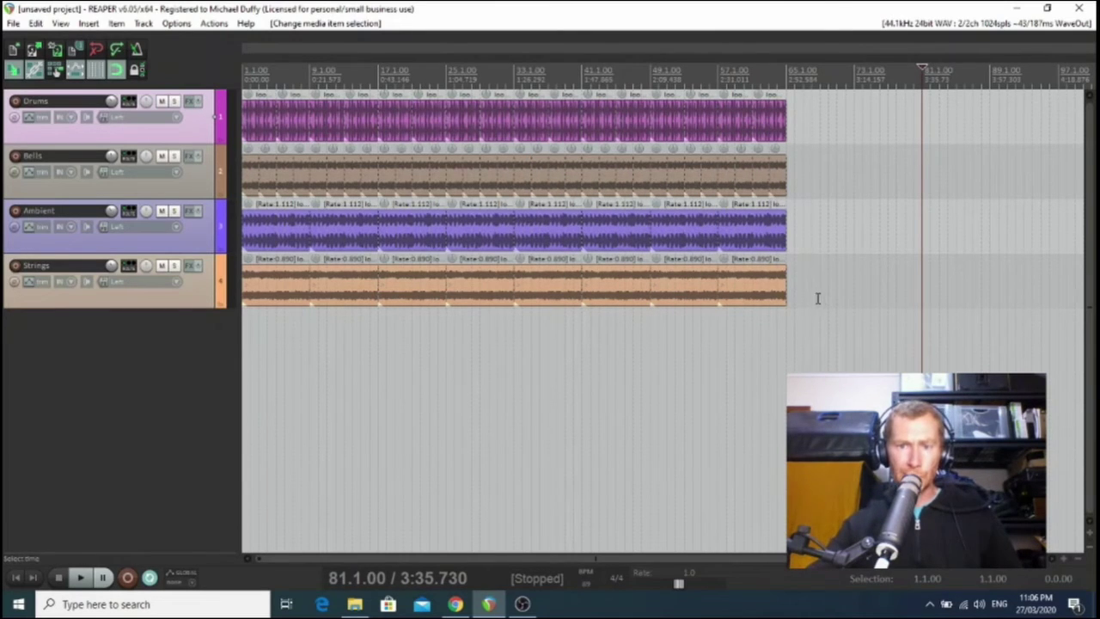
left_click_drag(815, 299, 679, 113)
left_click_drag(825, 294, 795, 127)
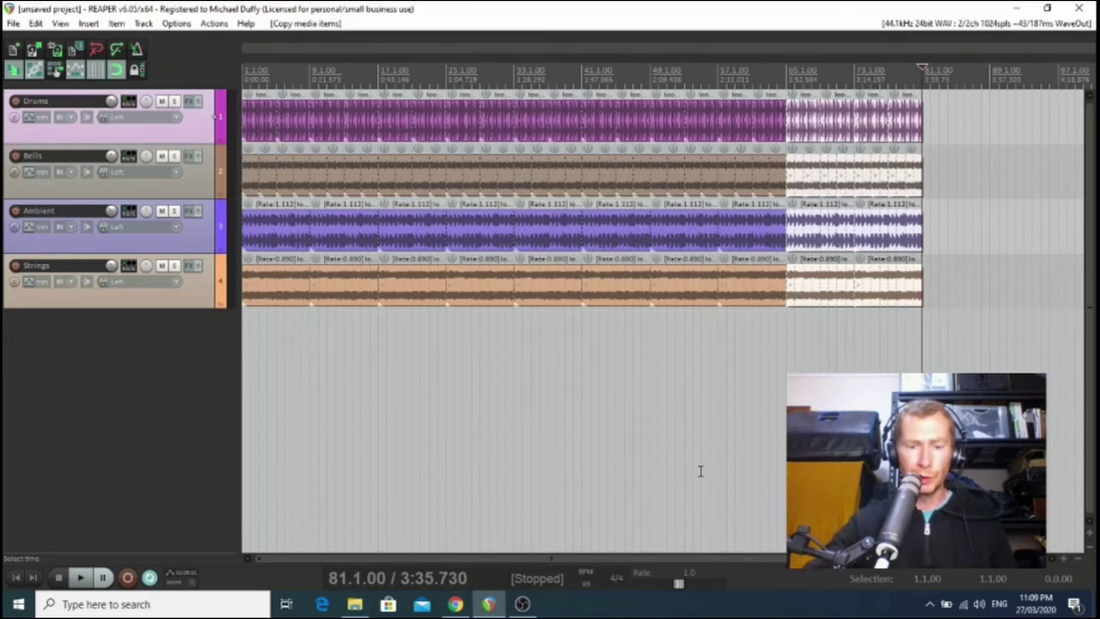
left_click(251, 74)
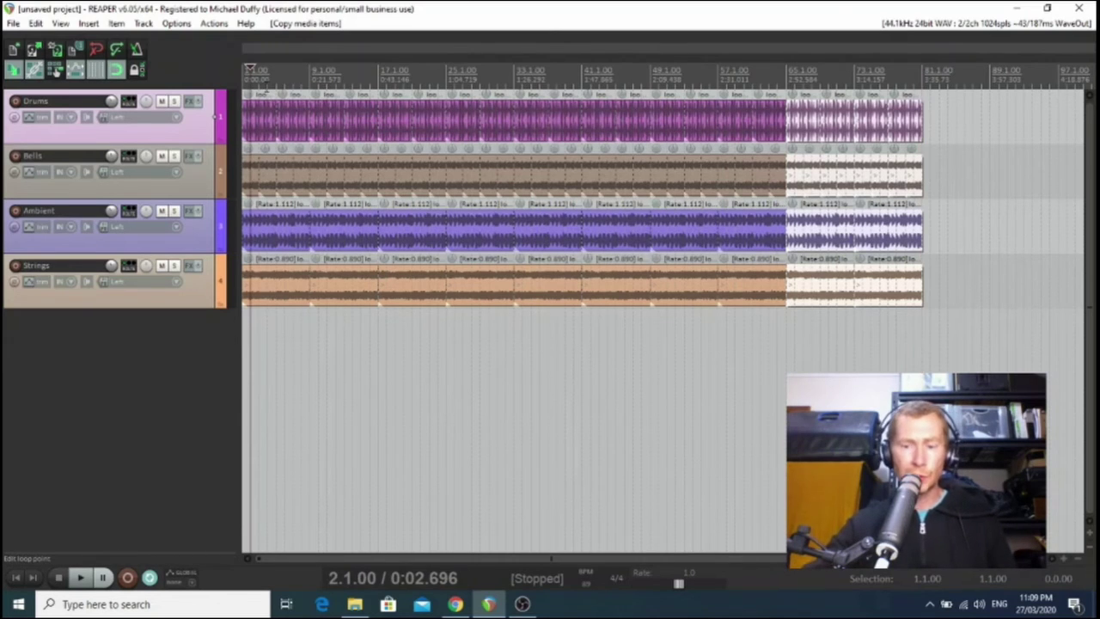
left_click(244, 70)
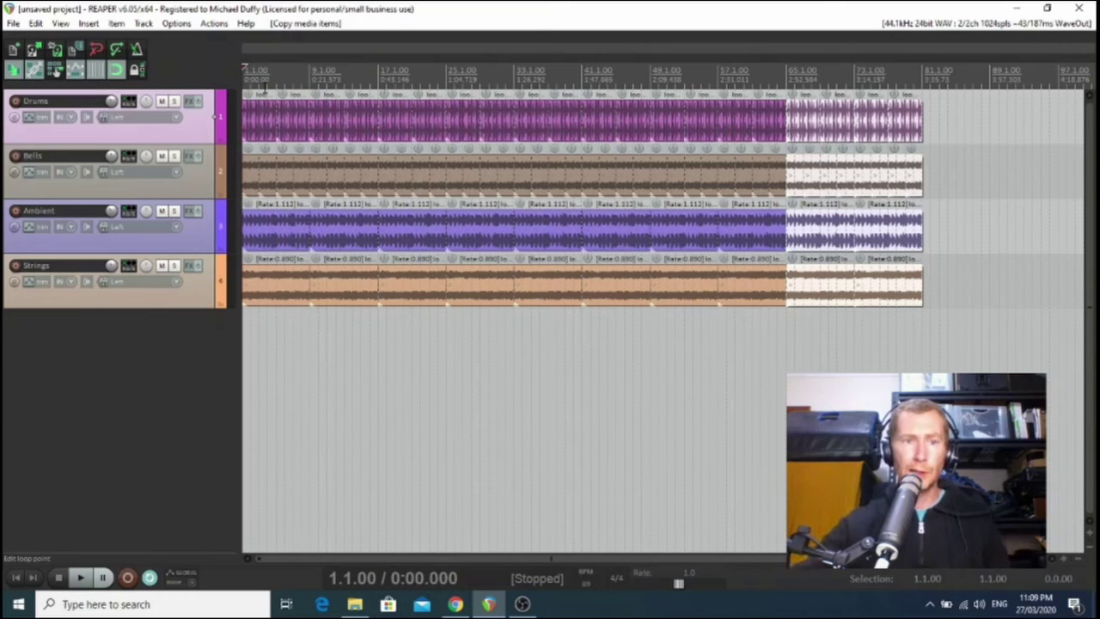
scroll(291, 93, "up", 6)
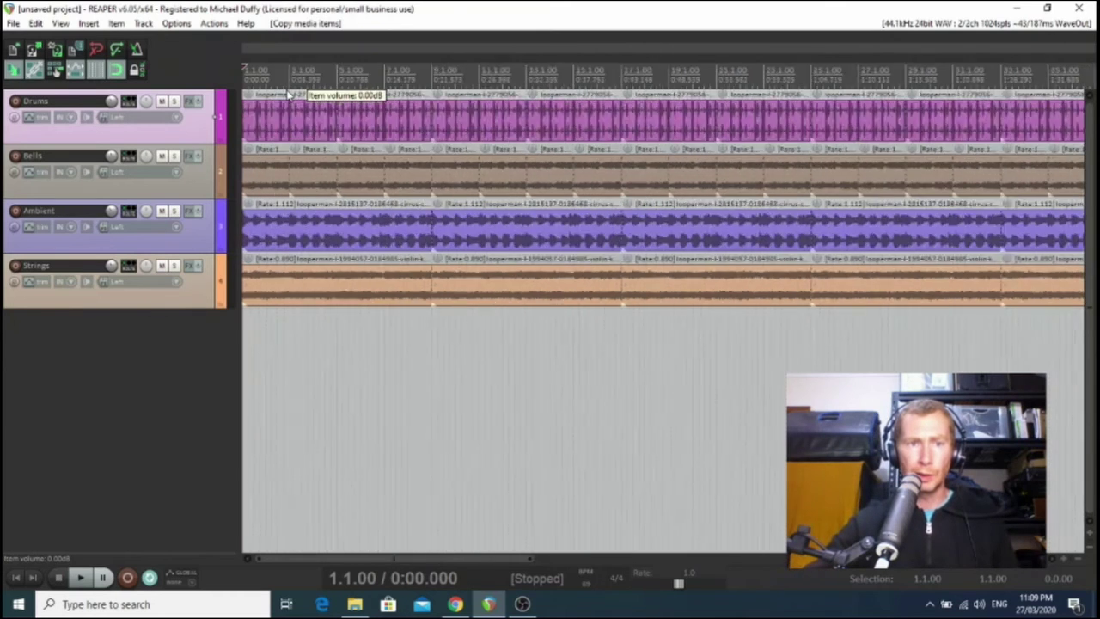
scroll(290, 93, "down", 6)
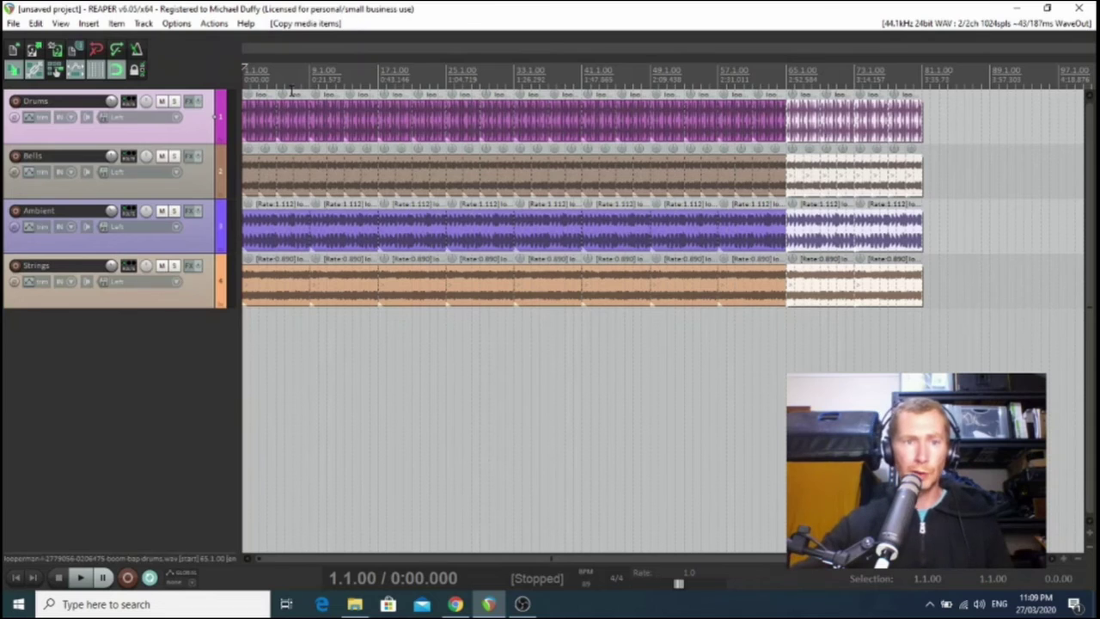
scroll(258, 84, "up", 6)
scroll(258, 84, "up", 2)
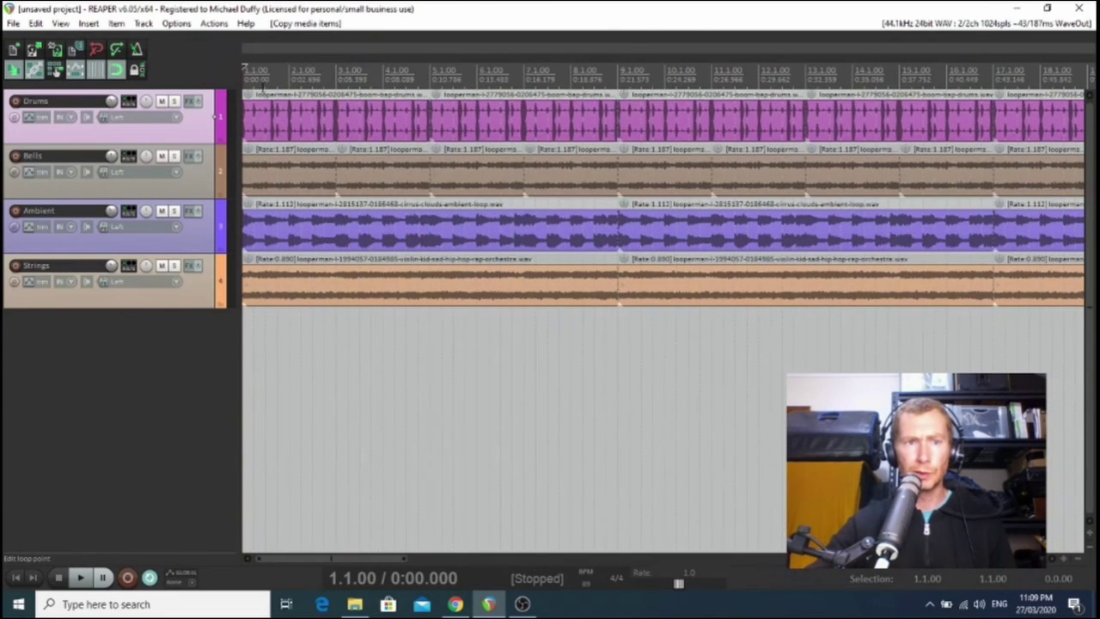
scroll(276, 83, "up", 4)
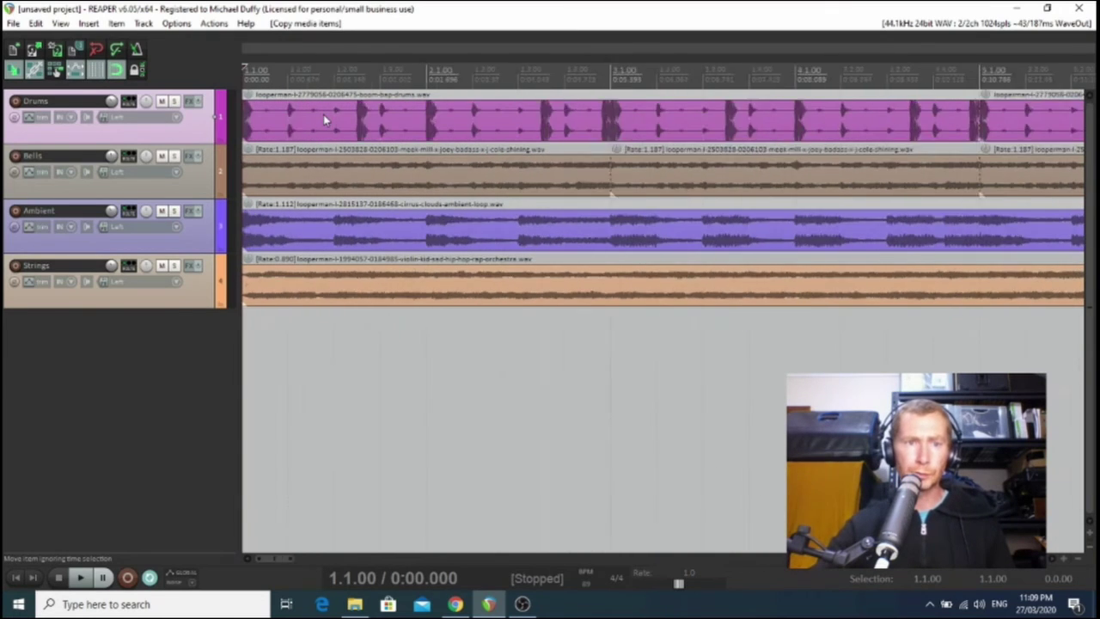
scroll(325, 120, "down", 4)
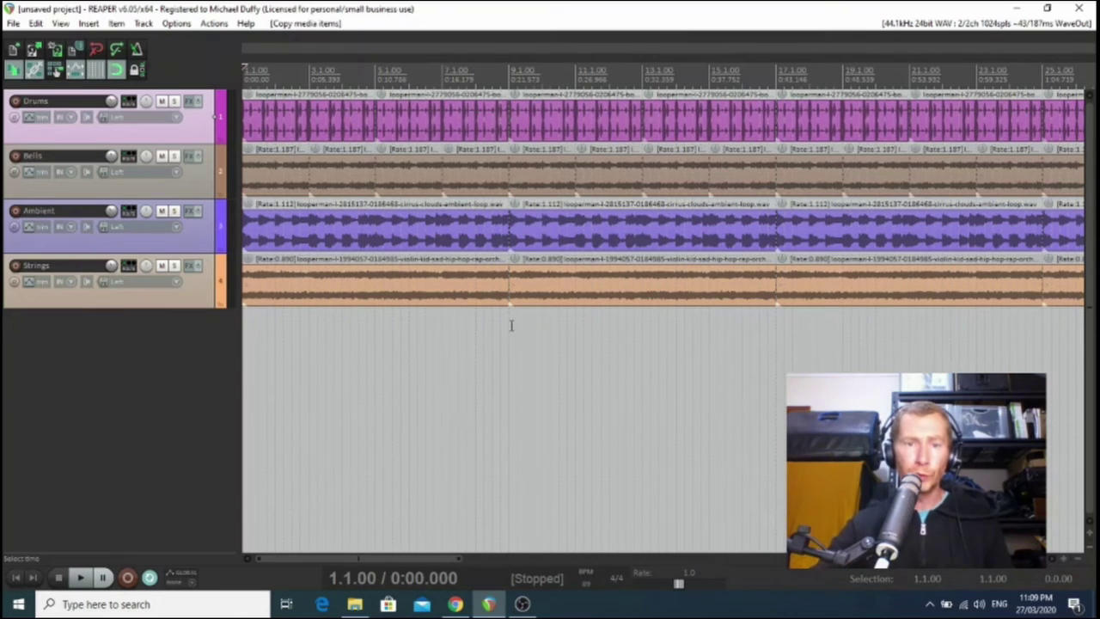
left_click(491, 298)
left_click(486, 230)
left_click(419, 172)
left_click(361, 234)
left_click(373, 293)
left_click(362, 236)
left_click(368, 288)
left_click(342, 230)
left_click(363, 291)
left_click(373, 271)
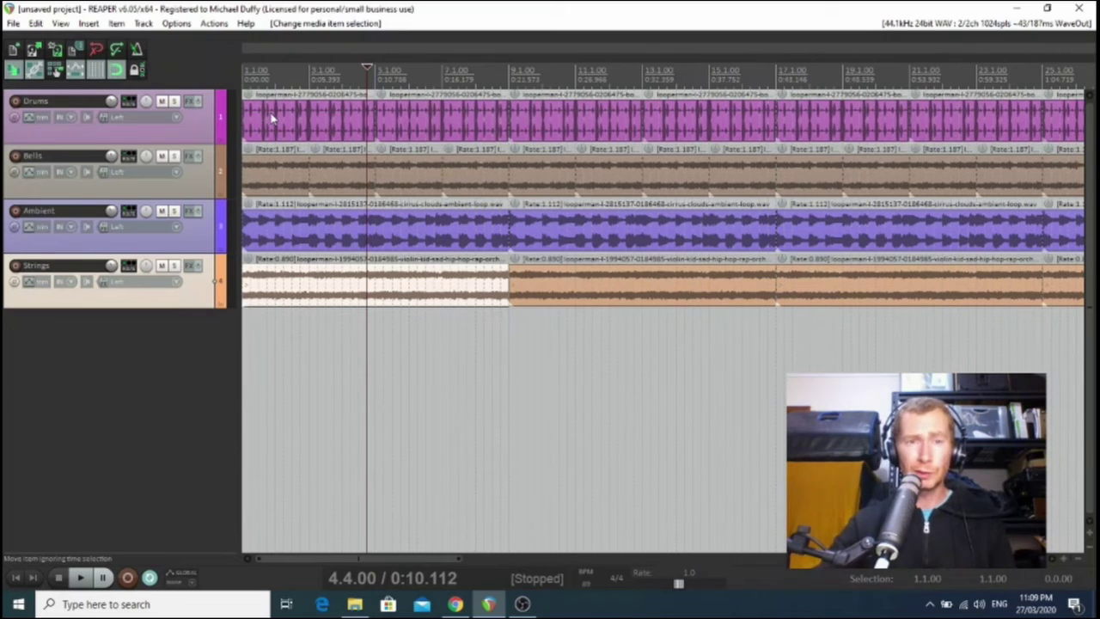
Delete the intro's first Drums item covering bars 1–9.
left_click_drag(437, 120, 411, 129)
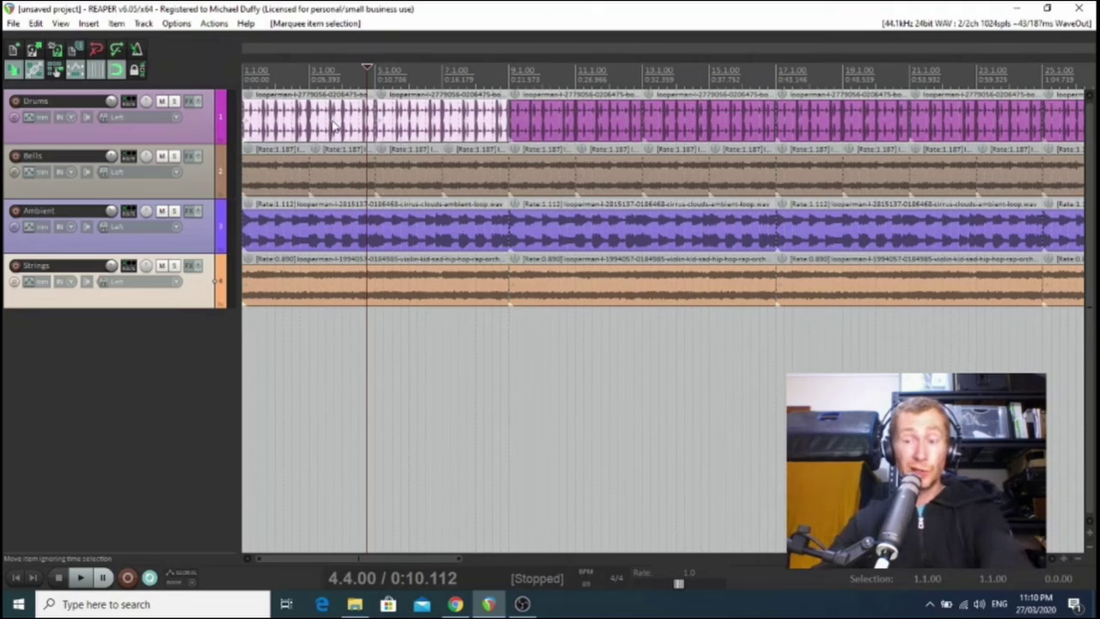
key("Delete")
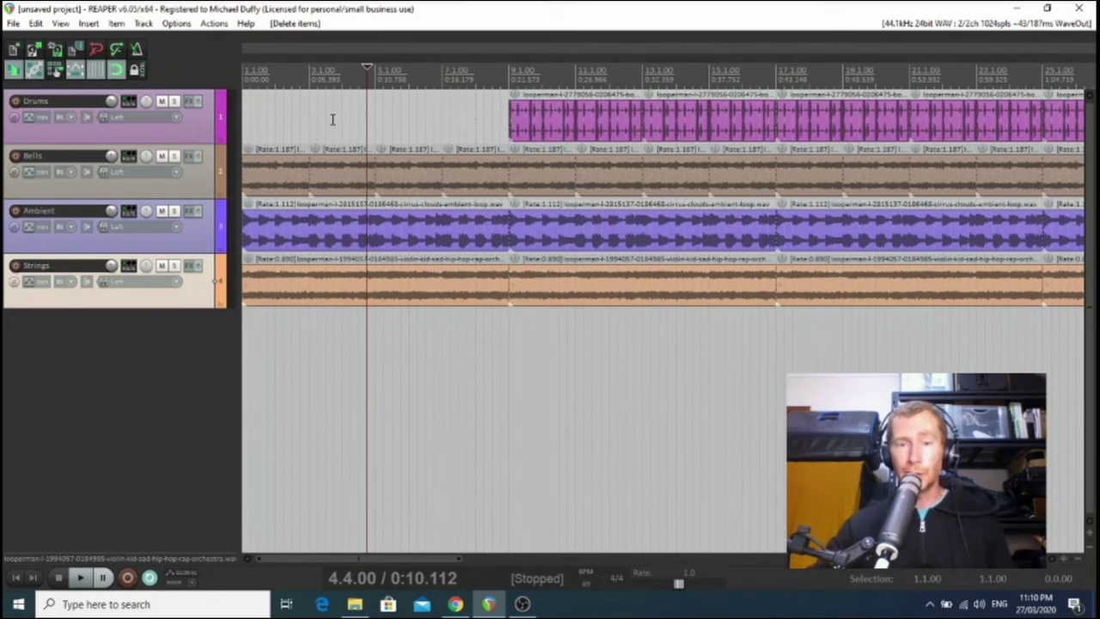
Delete the first Strings item, leaving Strings to enter at bar 9.
left_click(434, 295)
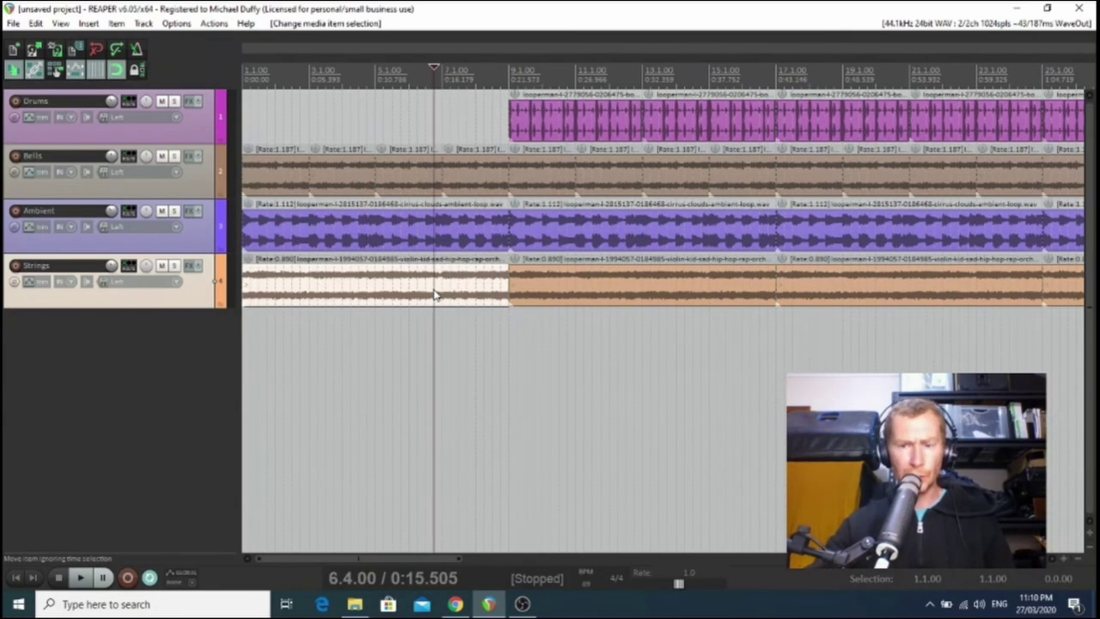
key("Delete")
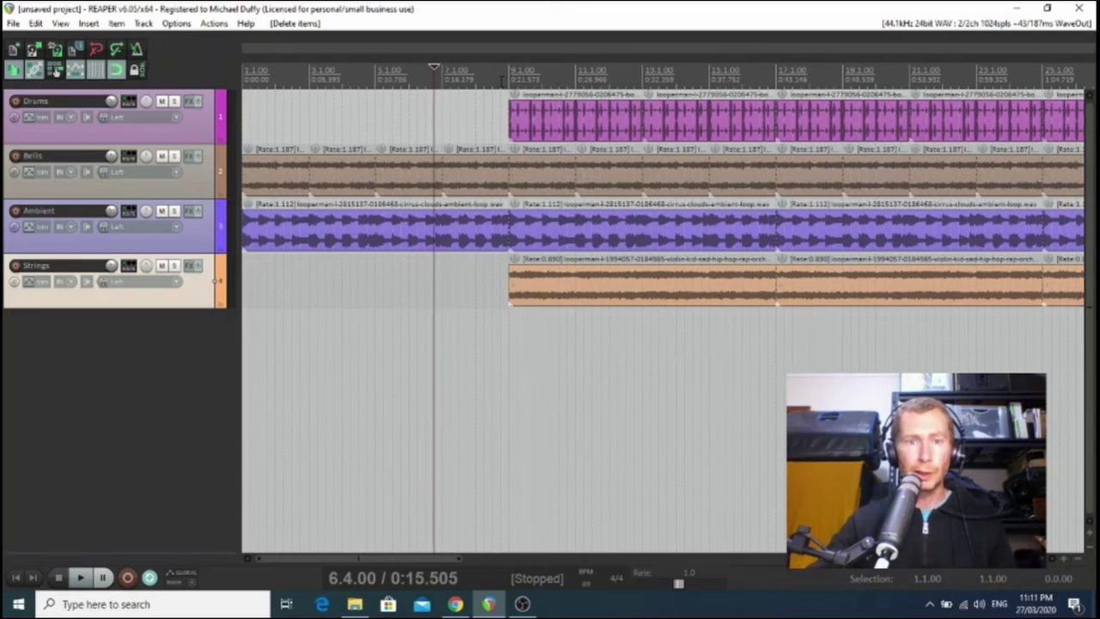
Extend the Drums item's left edge back one beat so it starts at 8.4.00.
left_click(511, 77)
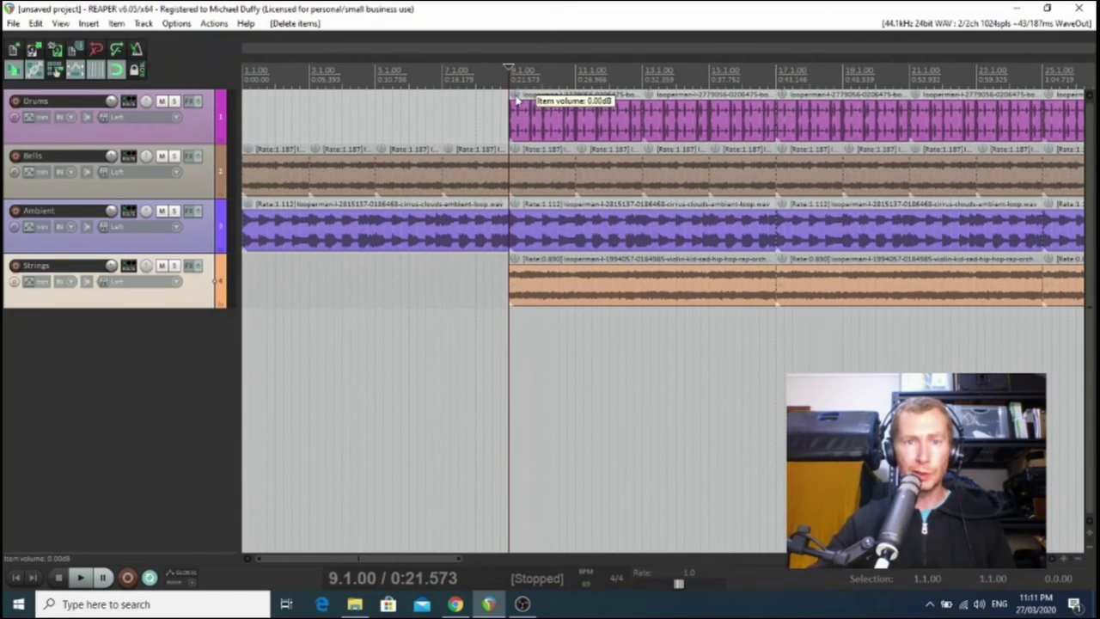
scroll(502, 103, "up", 5)
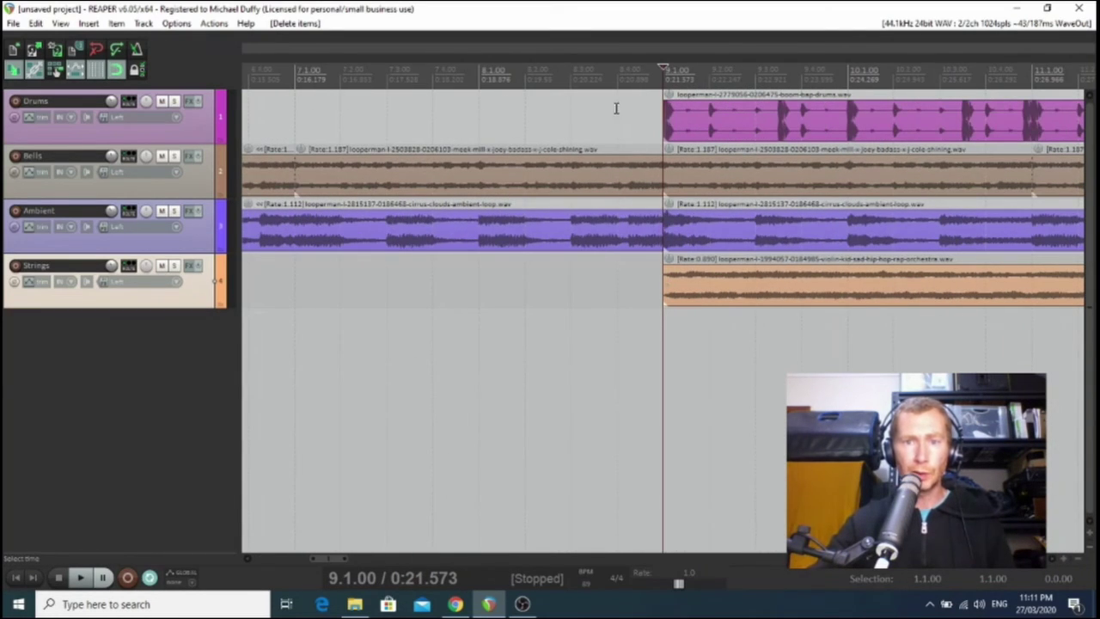
scroll(634, 116, "down", 3)
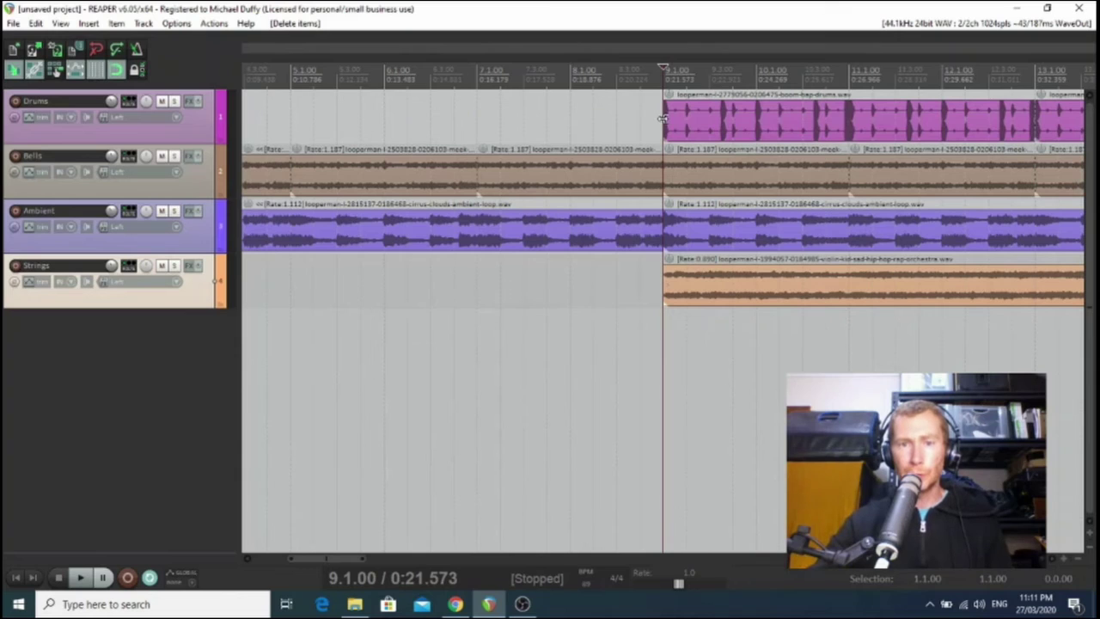
left_click_drag(663, 119, 645, 121)
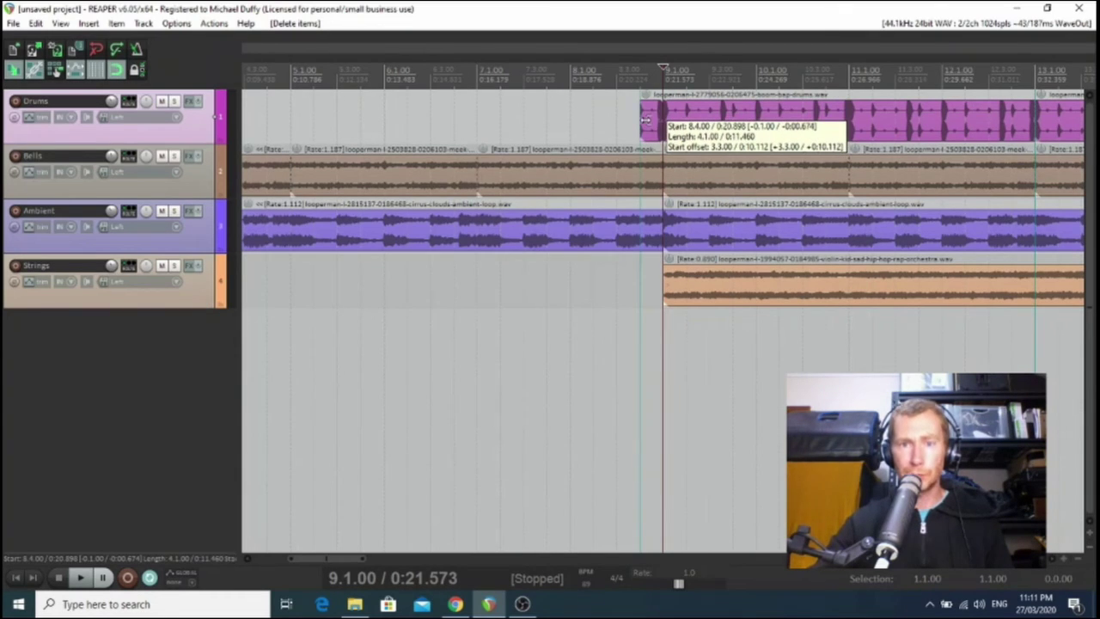
left_click_drag(645, 120, 645, 120)
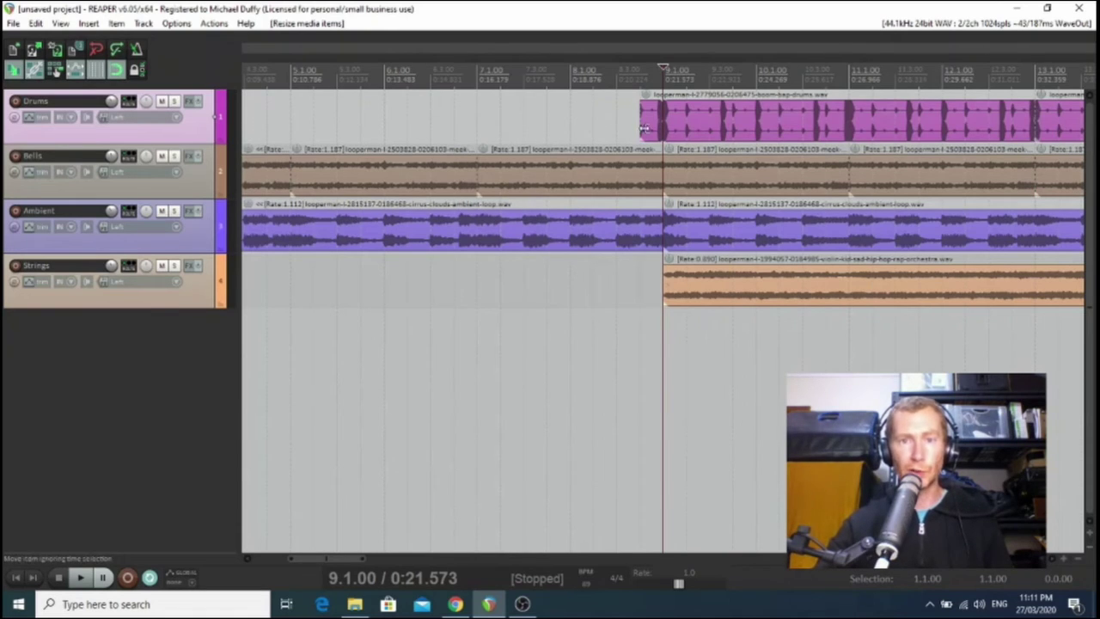
scroll(482, 110, "down", 2)
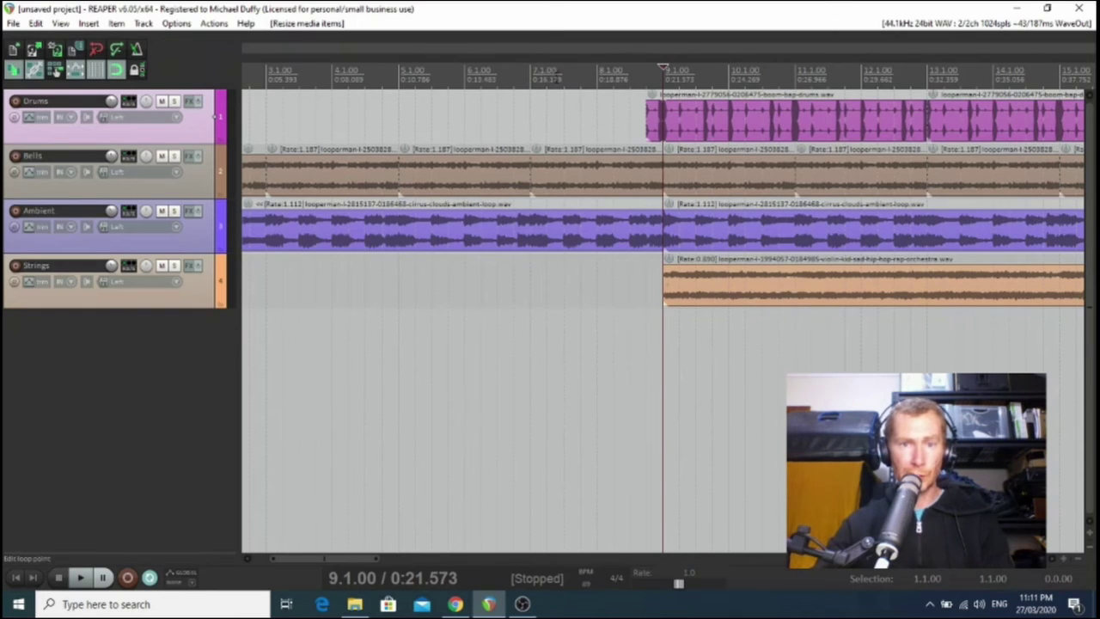
Preview the drums' early entry, then trim the Drums loop to bar 9 and reset its volume.
left_click(563, 75)
key("space")
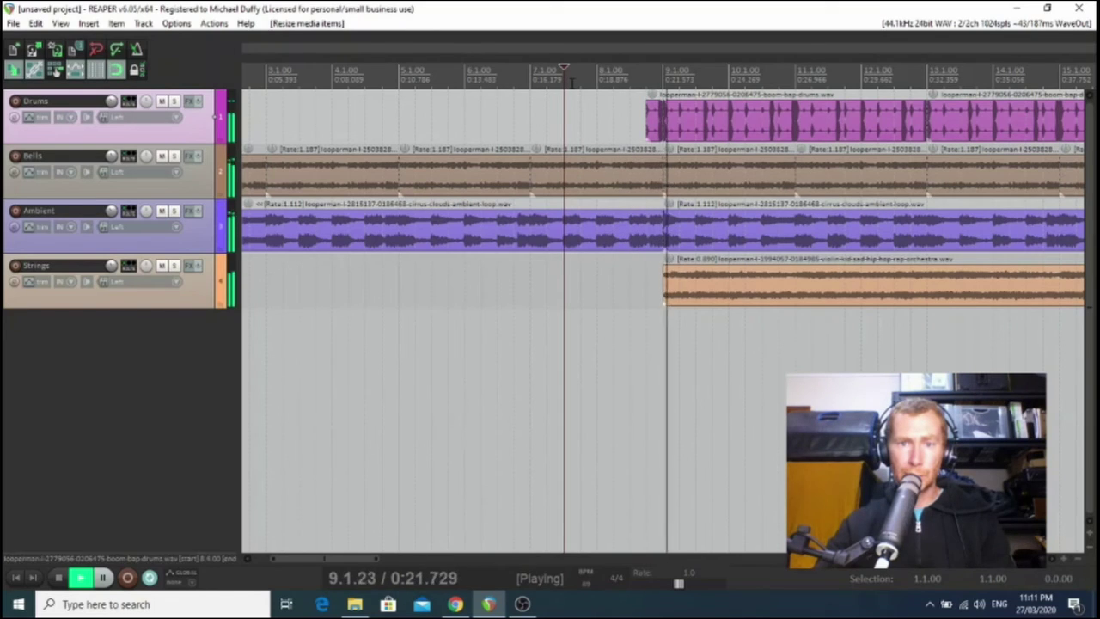
key("space")
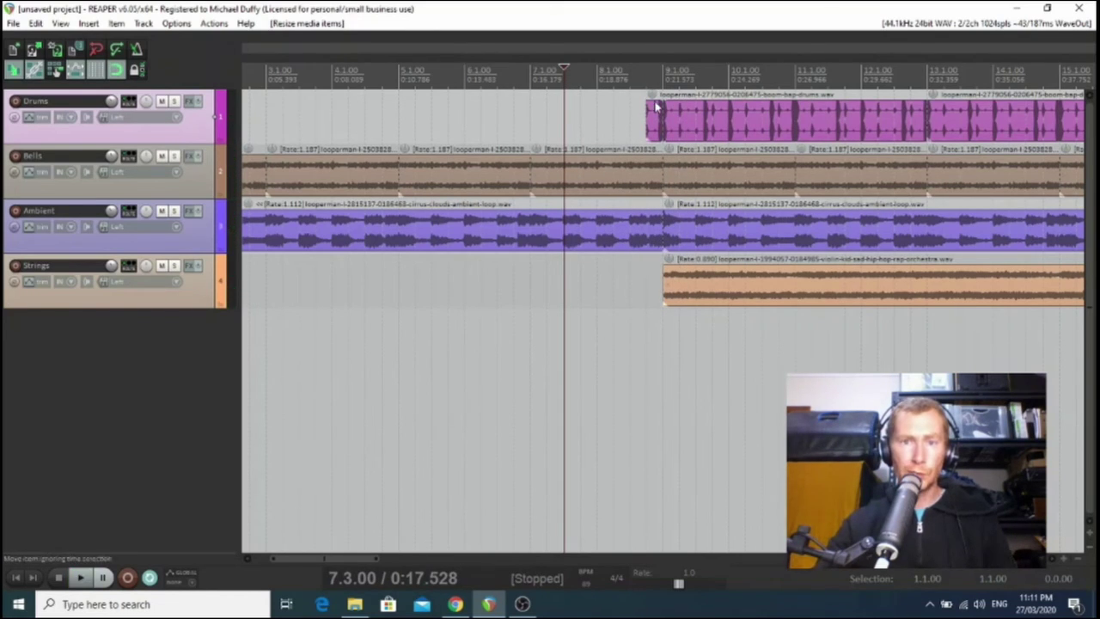
left_click_drag(651, 93, 653, 80)
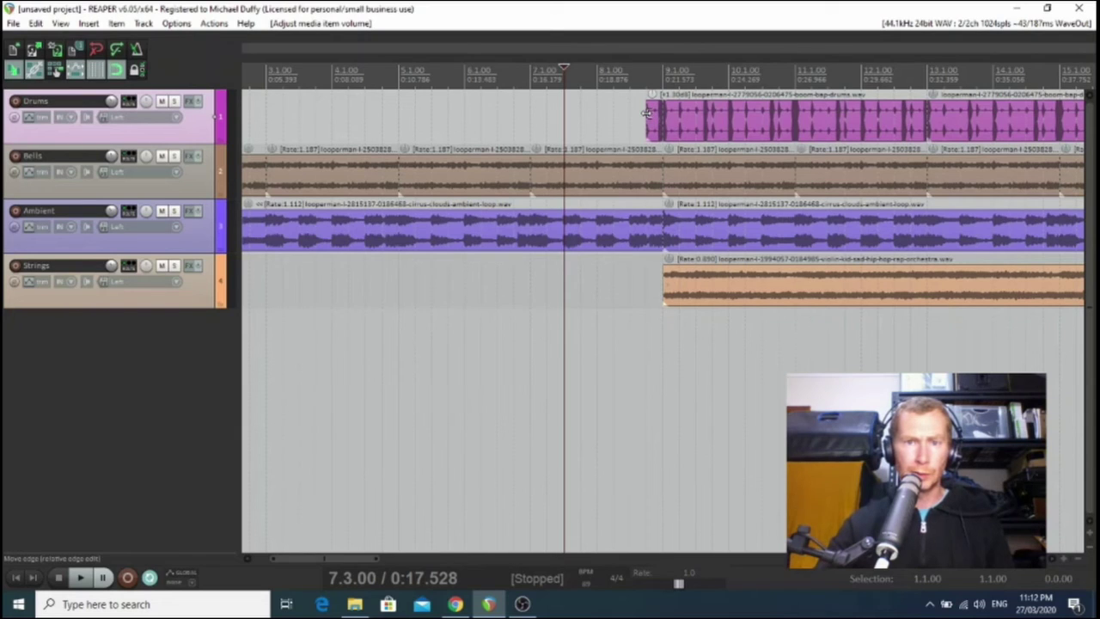
left_click_drag(648, 113, 678, 123)
double_click(680, 103)
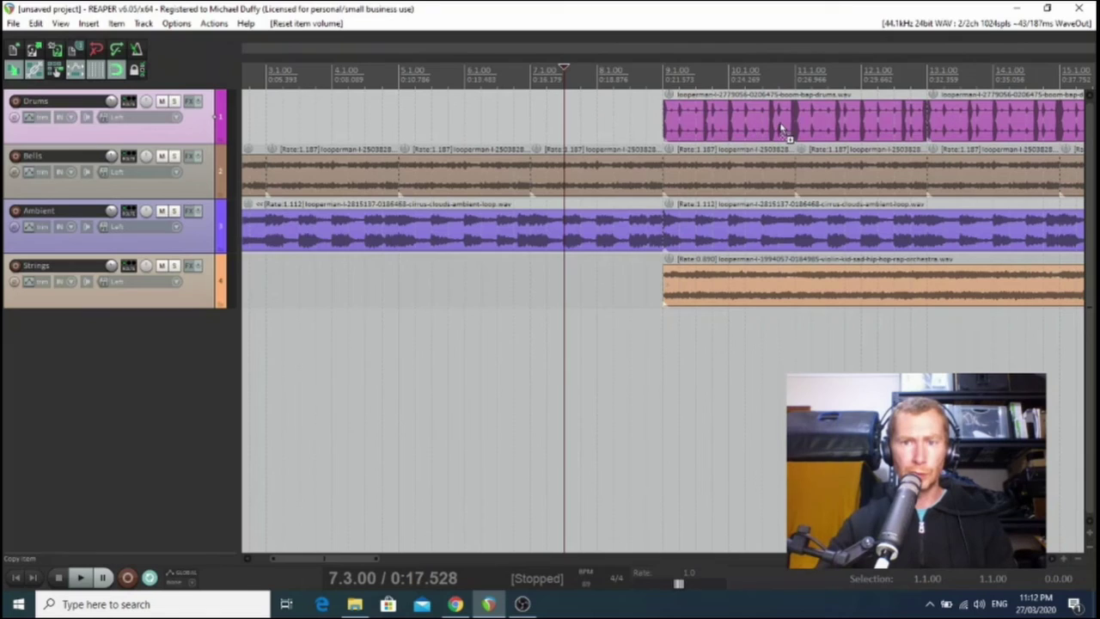
Copy the drum loop earlier as a lead-in trimmed to bar 8, then play from bar 8.
left_click_drag(778, 129, 507, 130)
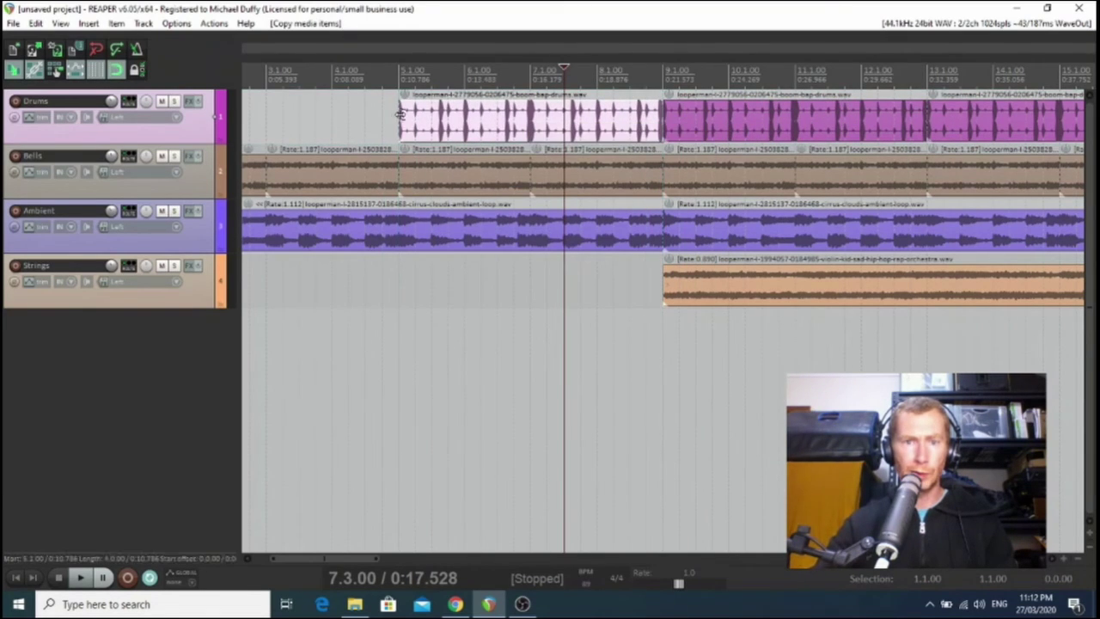
left_click_drag(400, 125, 606, 126)
left_click_drag(645, 127, 647, 126)
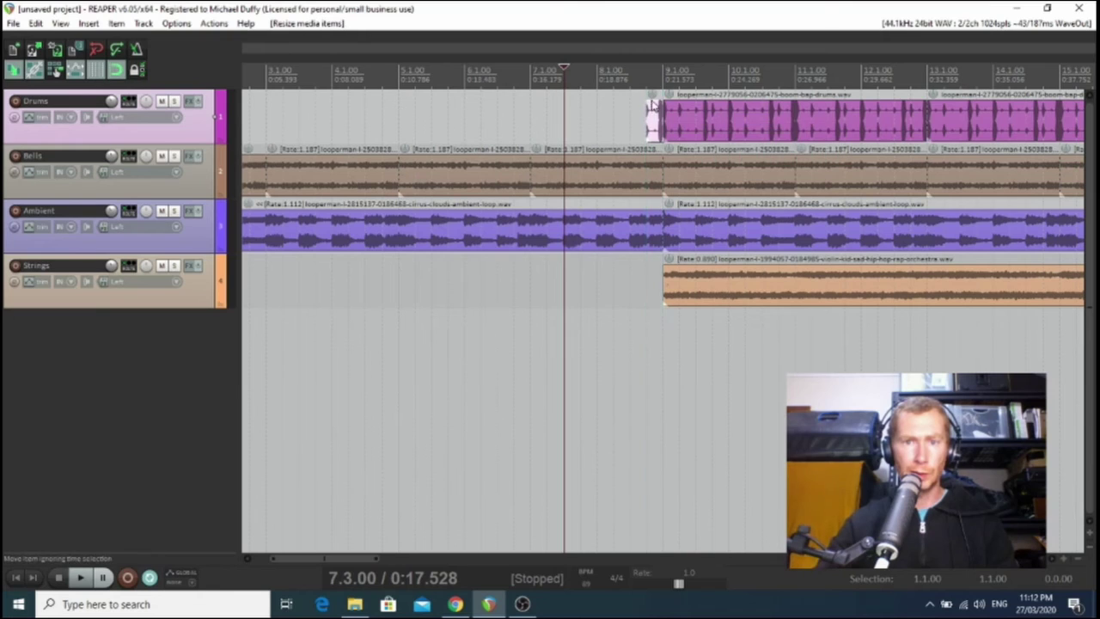
left_click_drag(653, 70, 653, 71)
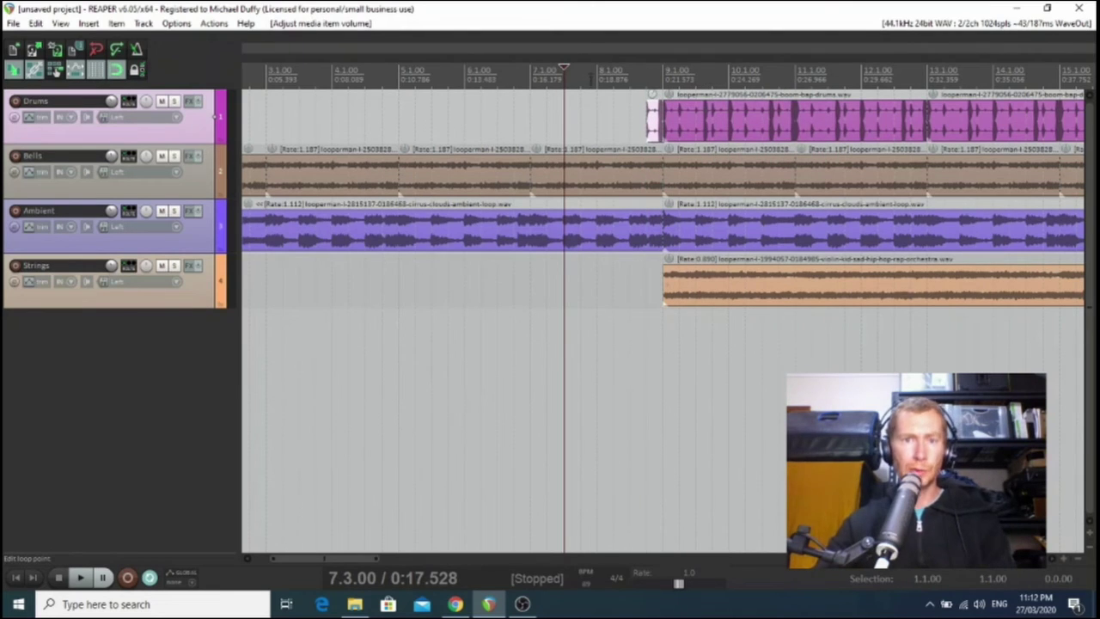
left_click(595, 72)
key("space")
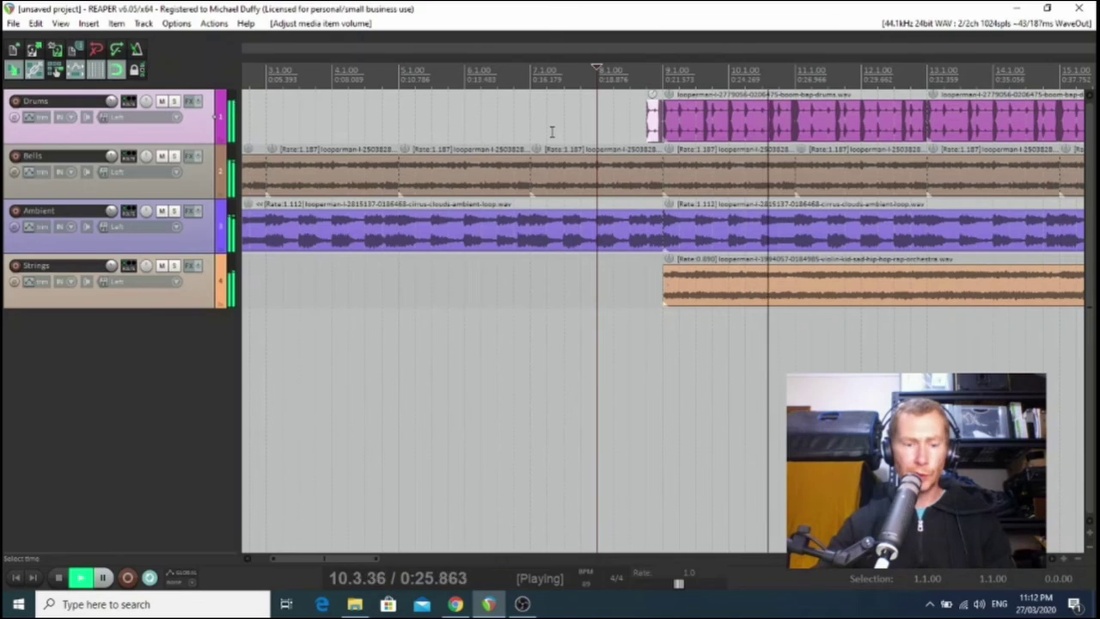
key("space")
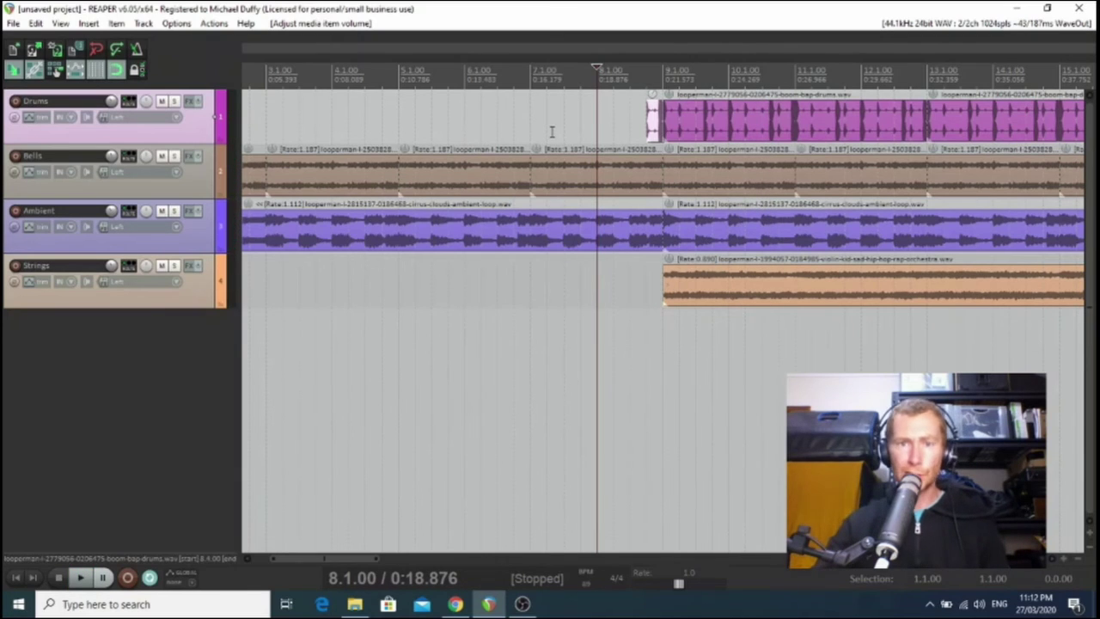
scroll(516, 142, "down", 4)
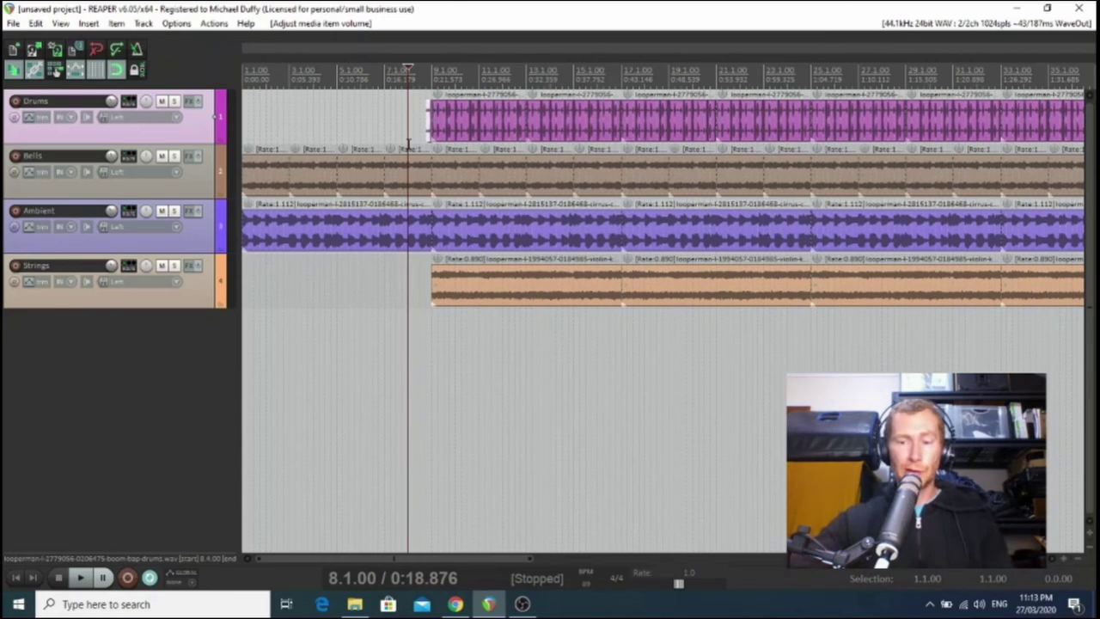
Play the extended four-track arrangement from the project start, then stop.
key("Home")
key("space")
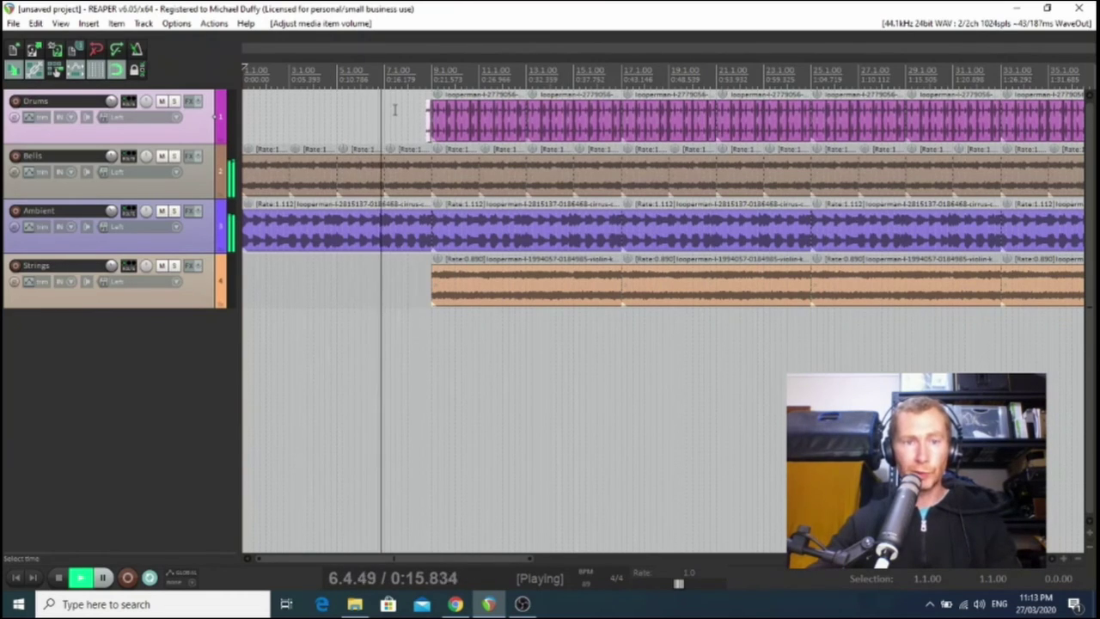
key("space")
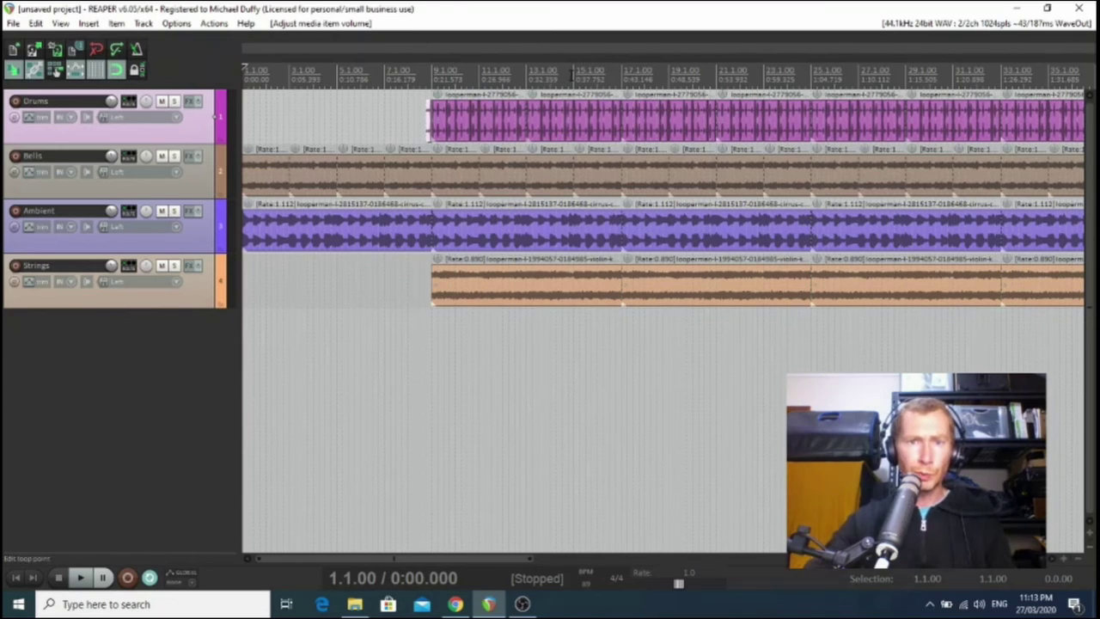
left_click(582, 300)
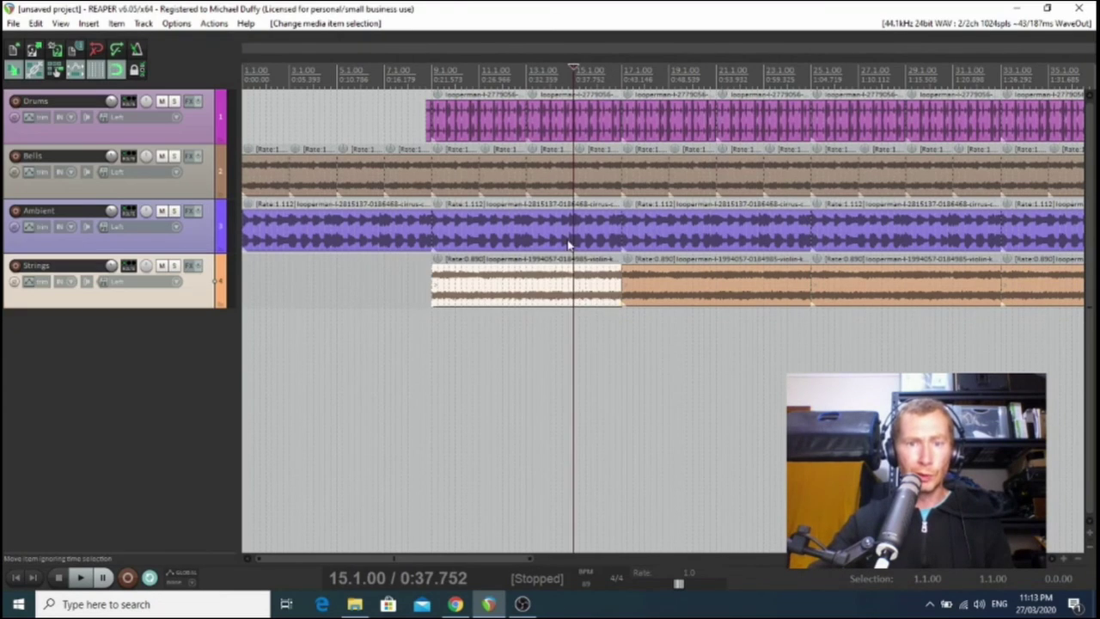
left_click(560, 248)
left_click(543, 285)
left_click(539, 234)
left_click(516, 285)
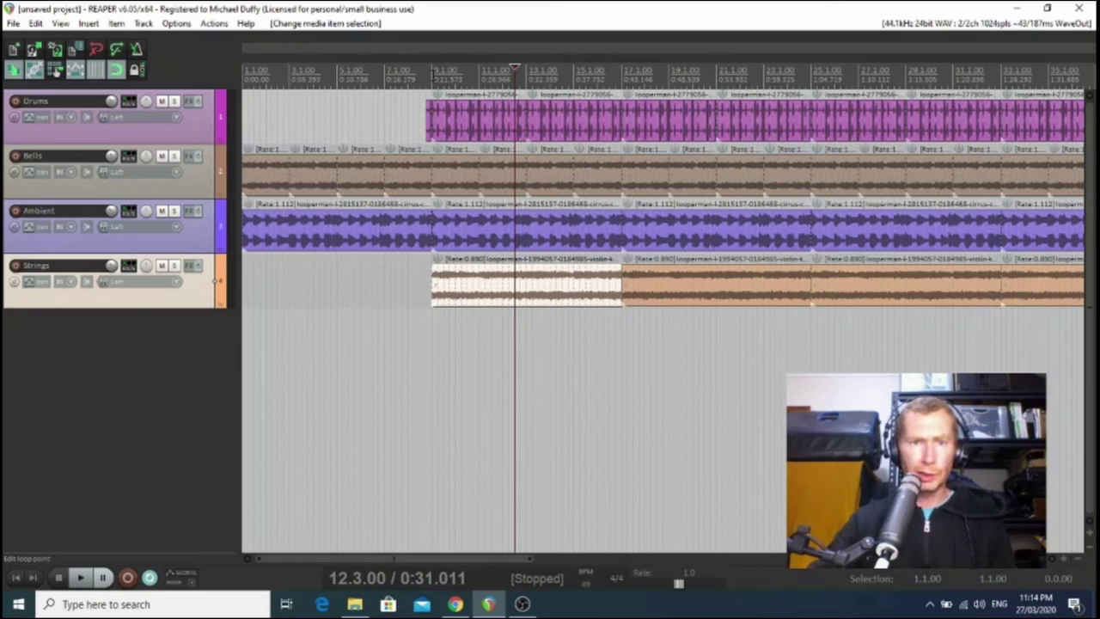
left_click_drag(432, 75, 622, 56)
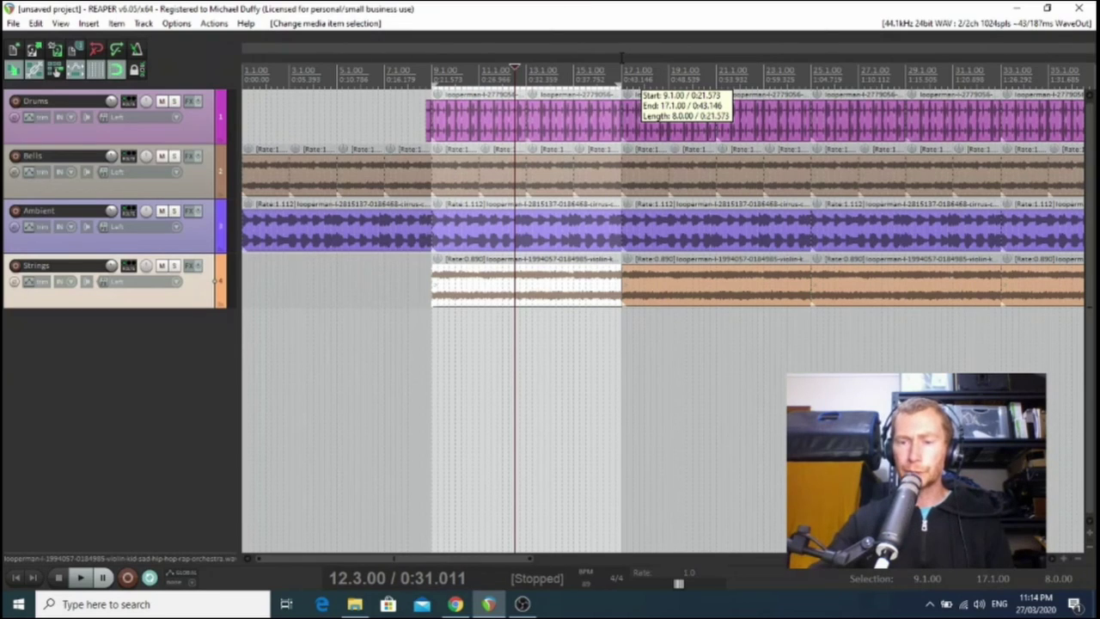
left_click_drag(622, 57, 623, 57)
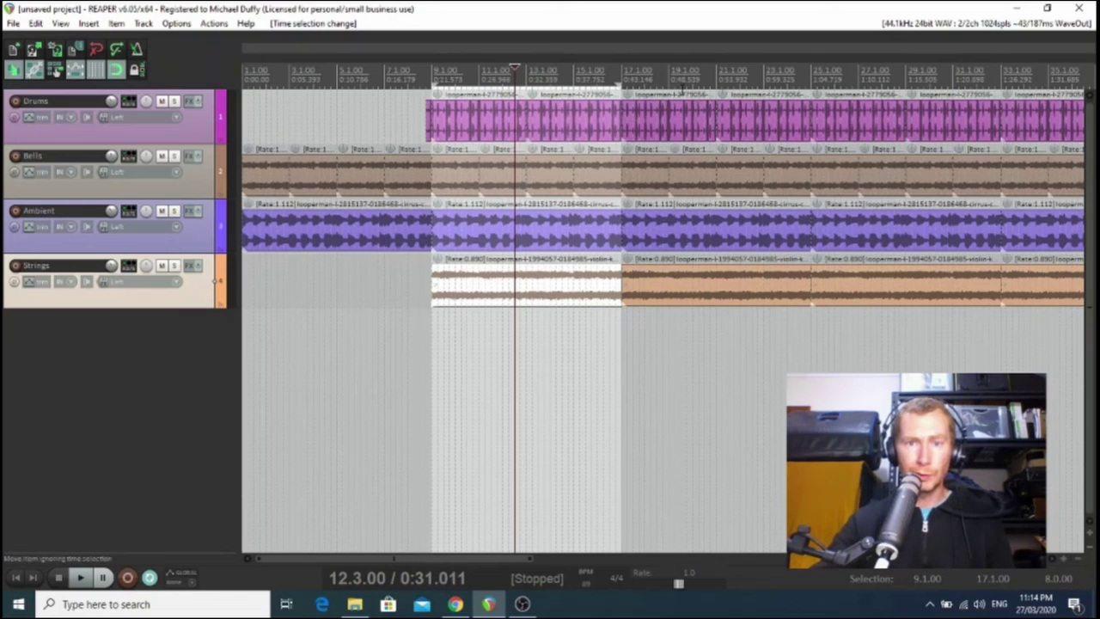
scroll(657, 69, "down", 3)
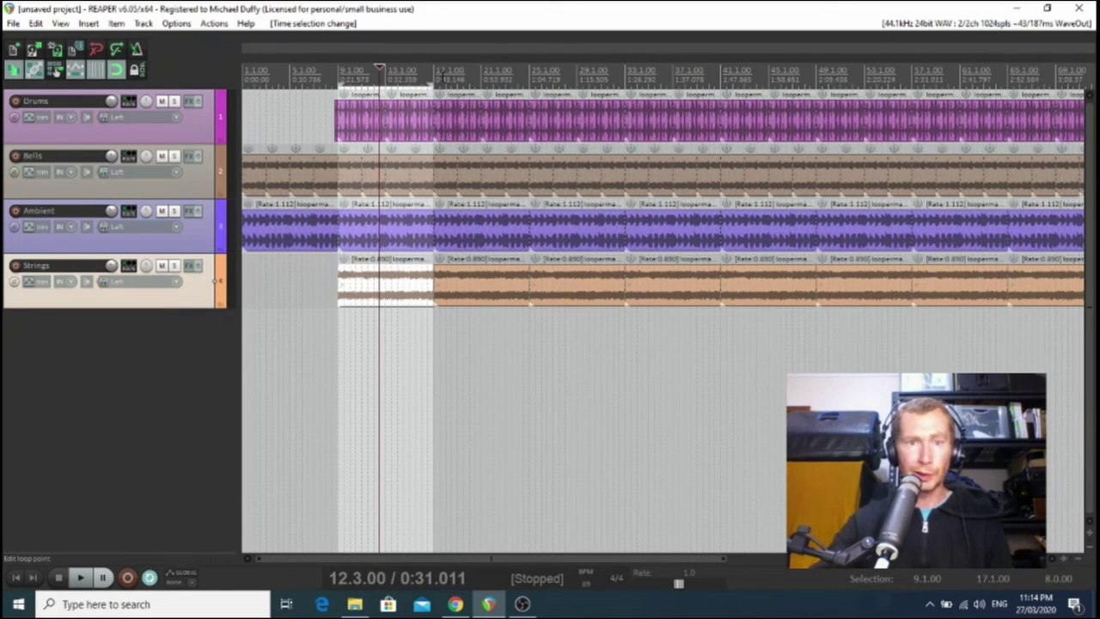
left_click(439, 75)
mouse_move(430, 75)
left_mouse_down()
mouse_move(516, 79)
mouse_move(399, 80)
mouse_move(598, 79)
mouse_move(529, 79)
left_mouse_up()
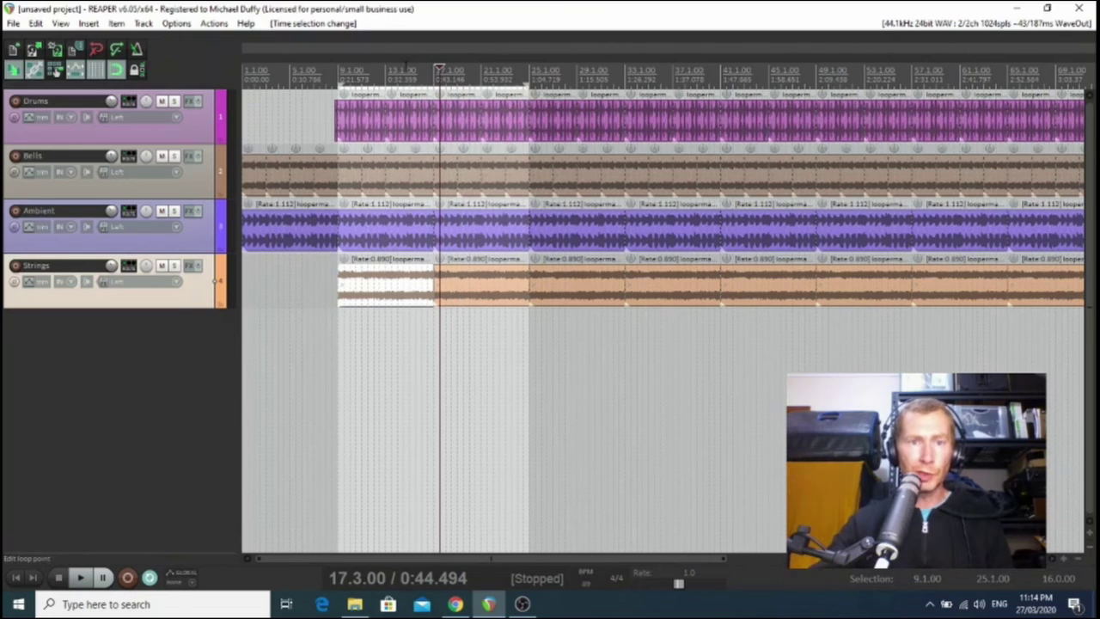
left_click(404, 71)
key("Escape")
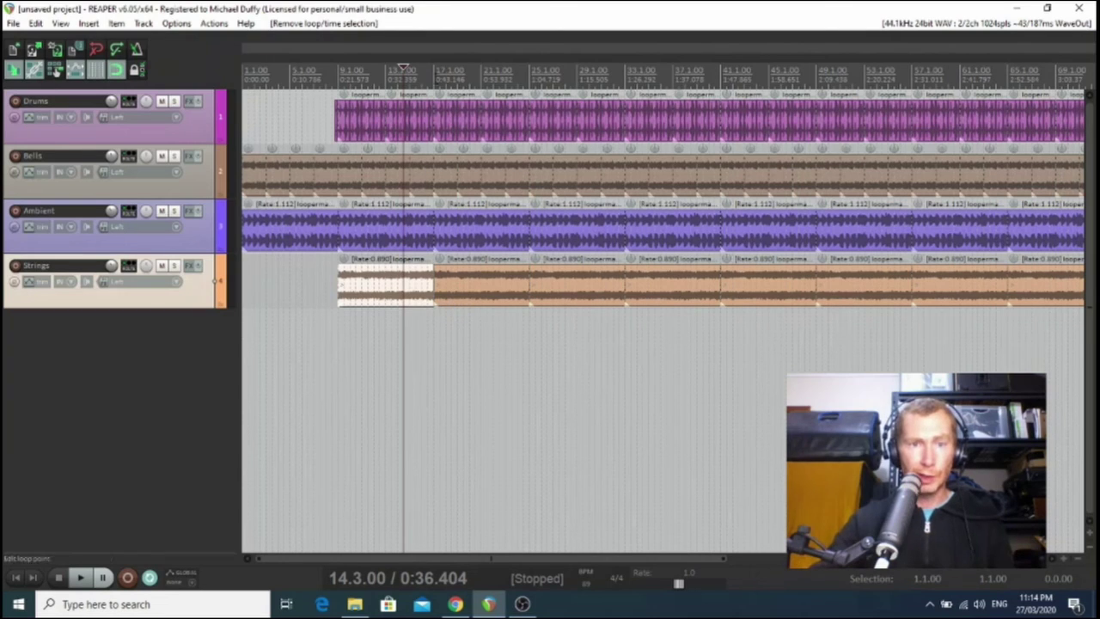
Delete the Strings loops at bars 17 and 25, then set the play position to bar 41.
left_click(454, 311)
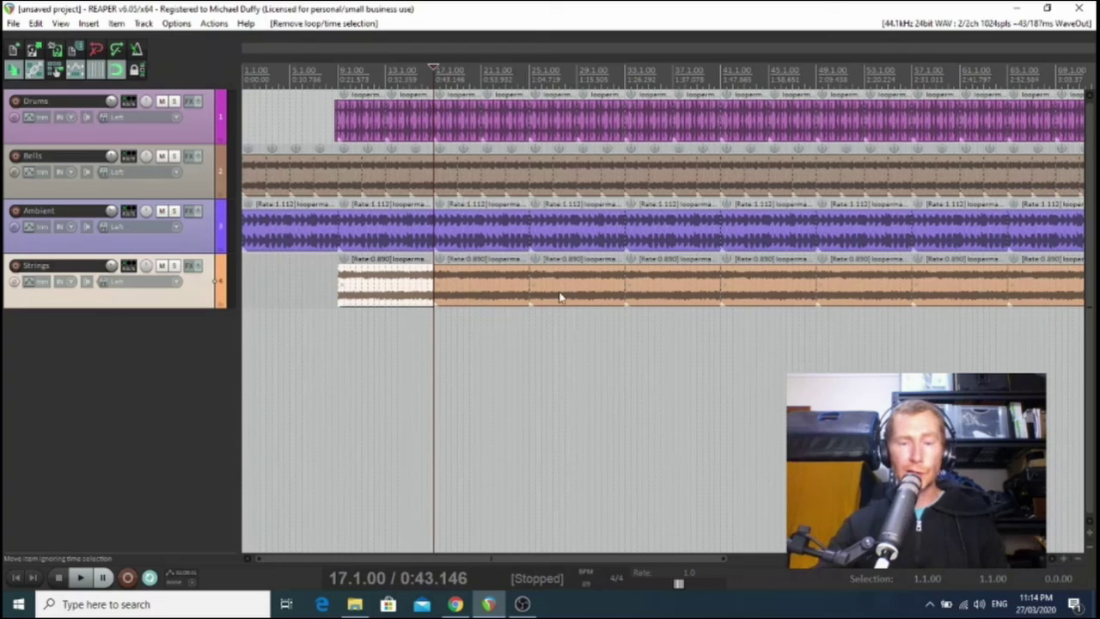
left_click(487, 295)
key("Delete")
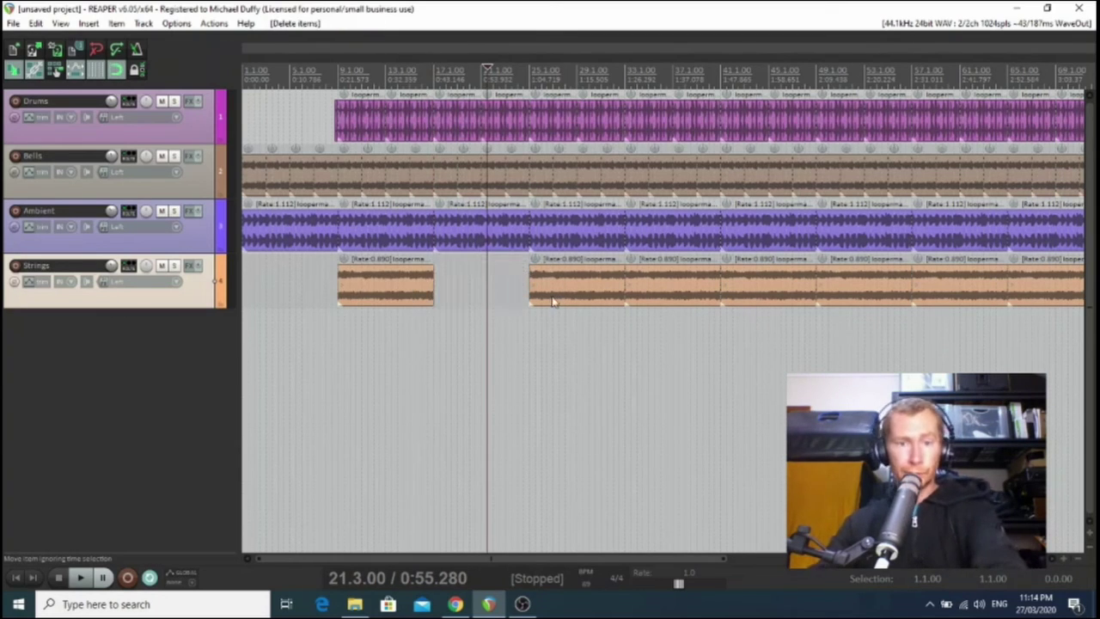
left_click(553, 301)
key("Delete")
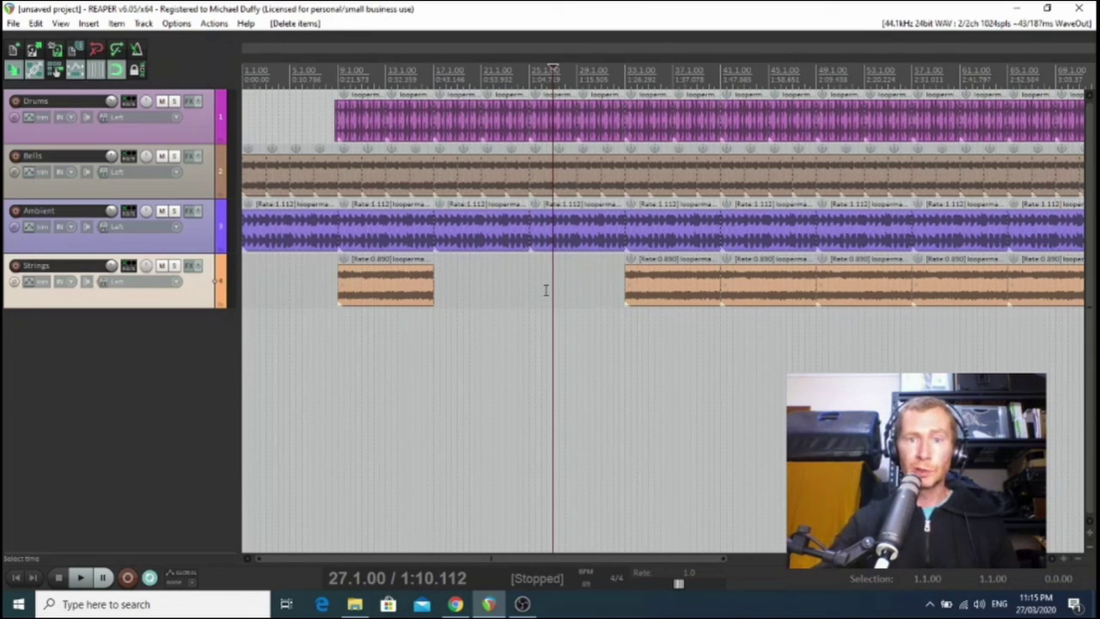
scroll(601, 255, "down", 4)
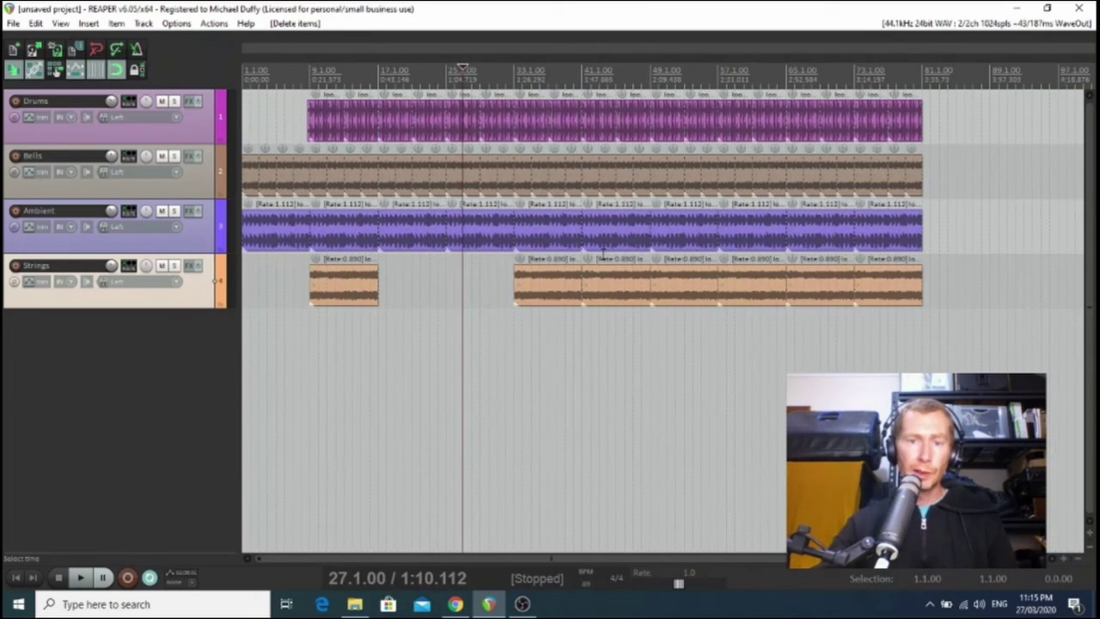
scroll(602, 255, "up", 2)
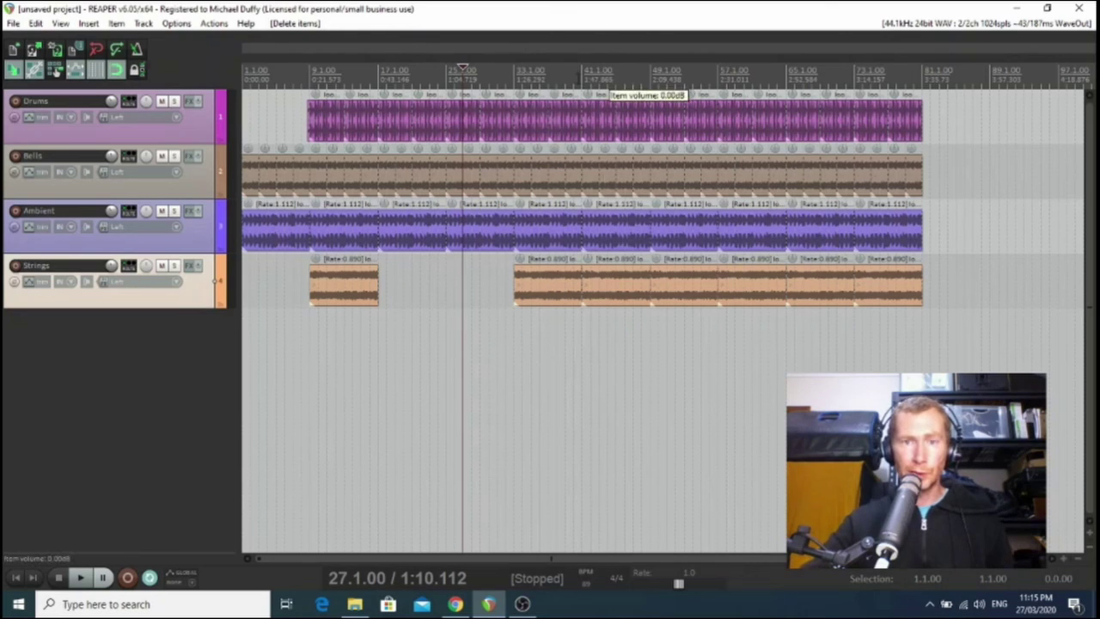
left_click(612, 288)
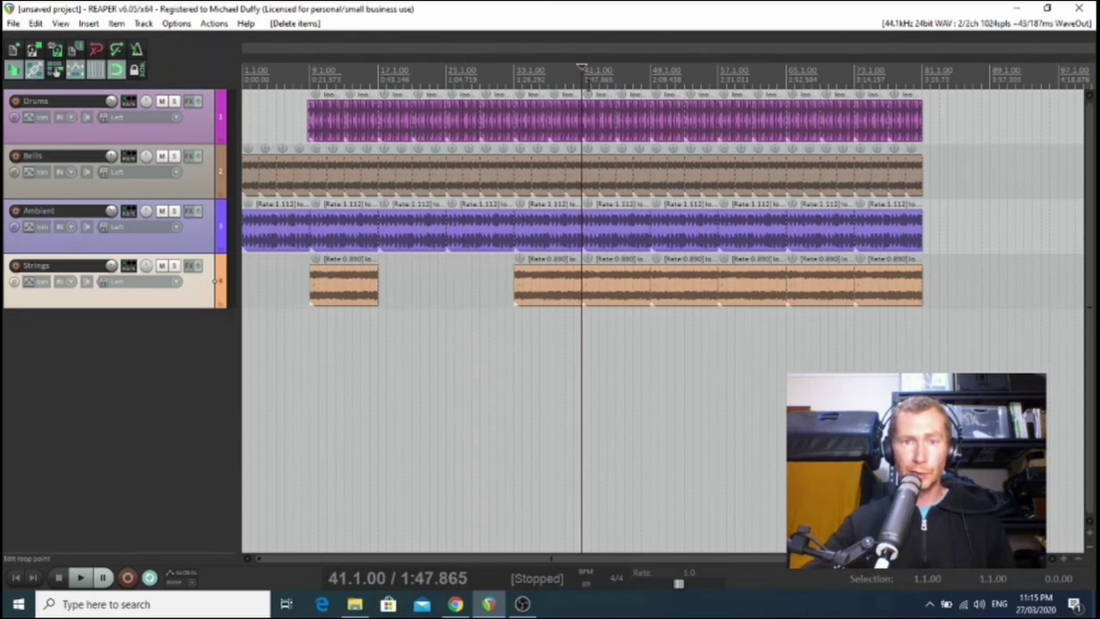
Delete the Strings loops from bar 41 to 57 and the last two loops after bar 65.
left_click(692, 292)
key("Delete")
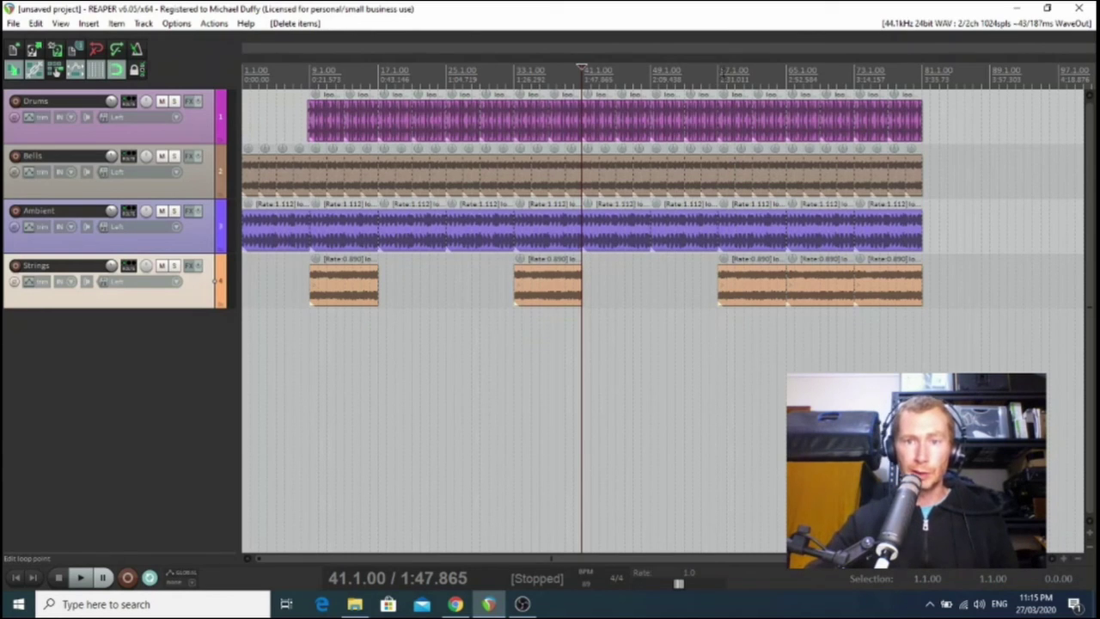
left_click(749, 311)
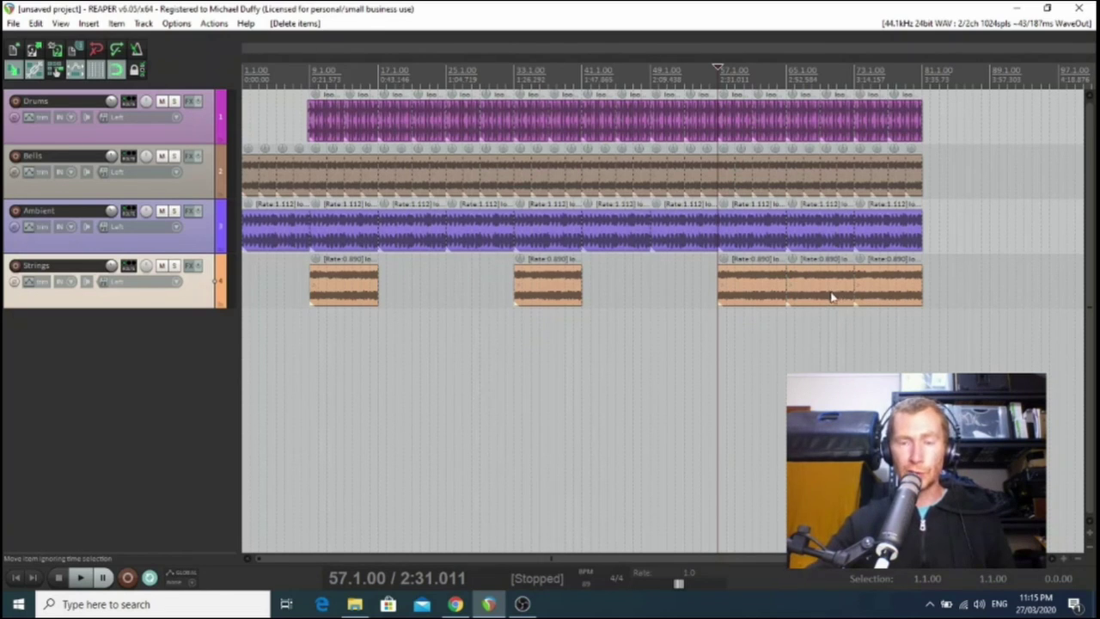
left_click_drag(818, 292, 897, 289)
key("Delete")
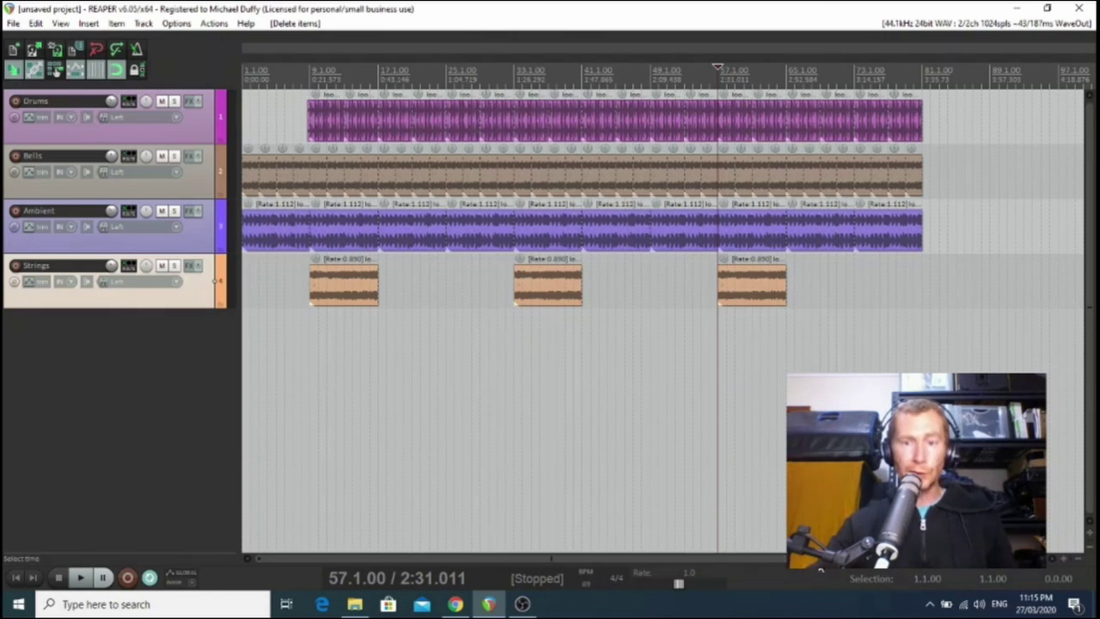
left_click_drag(774, 557, 753, 545)
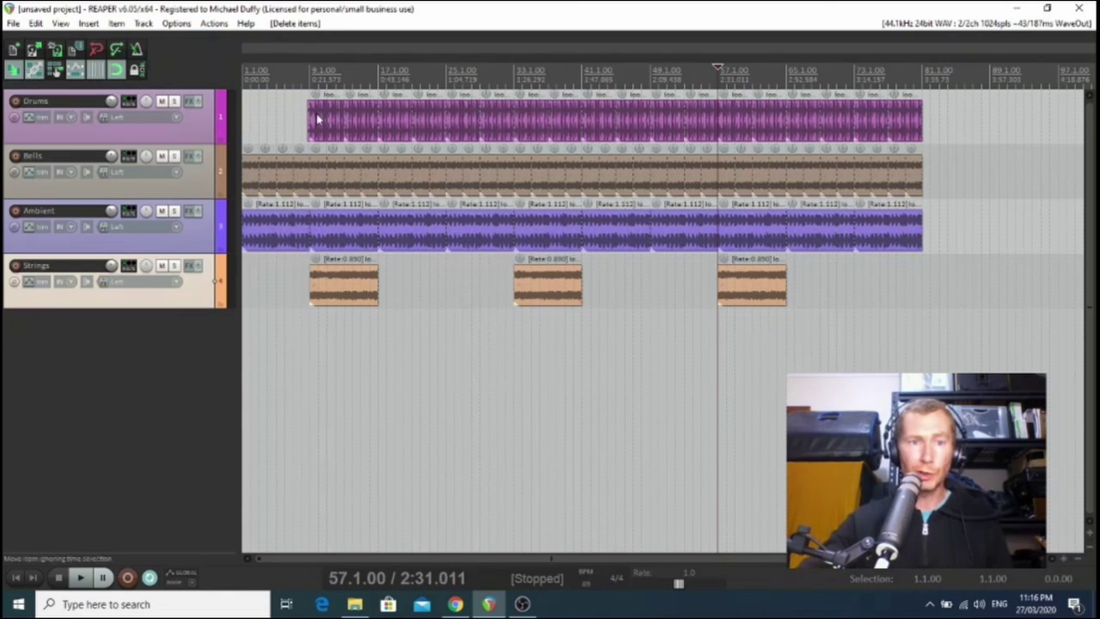
Copy the Bells and Ambient loops from before bar 9 to start at bar 81.
left_click_drag(249, 126, 303, 287)
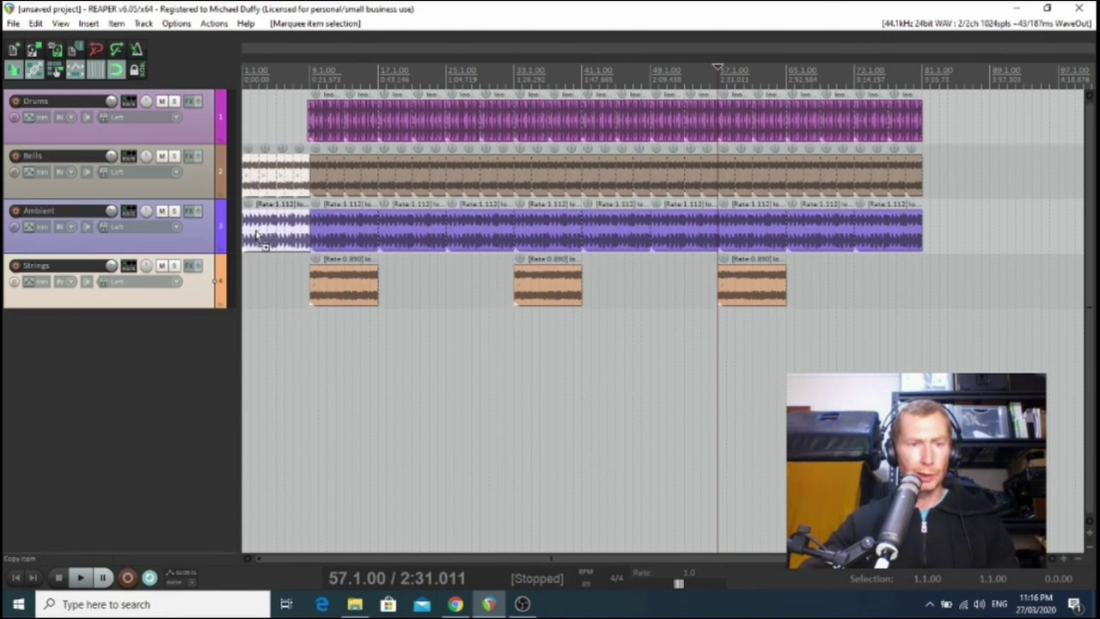
left_click_drag(257, 237, 945, 230)
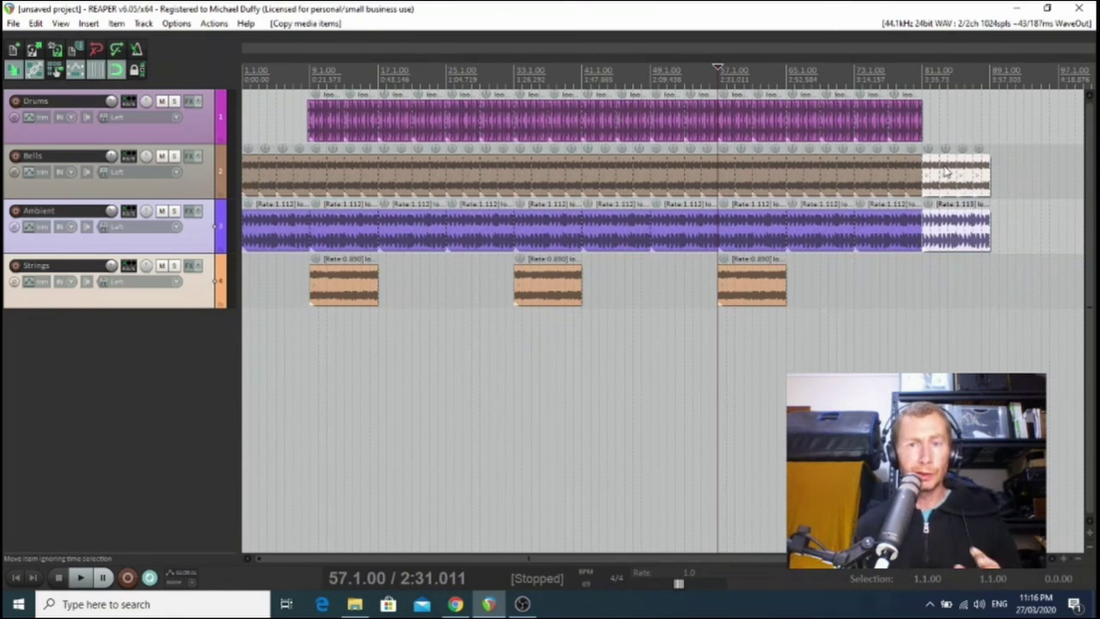